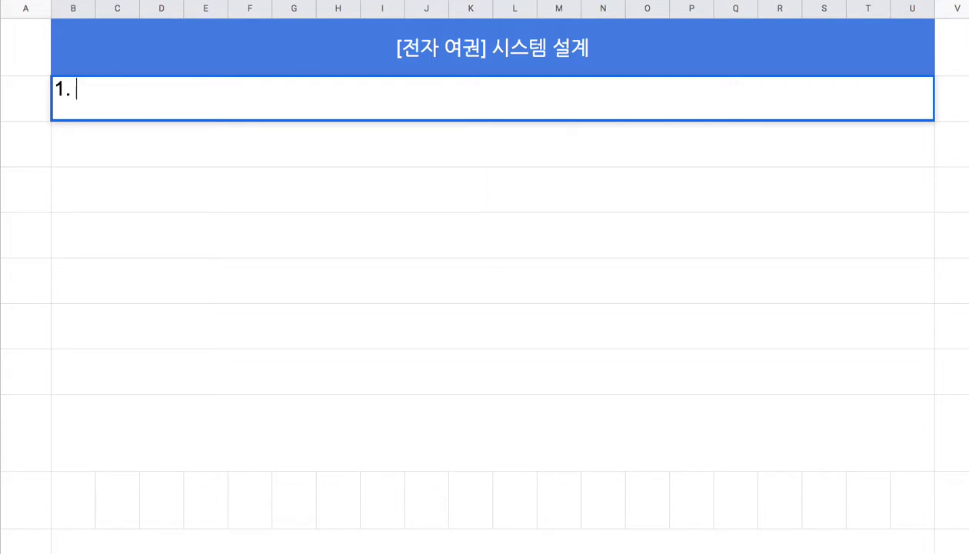
# Step: Complete item 1 under the title as "1. 공항에서 사람이 걸어간다."
pyautogui.write('공항에서 ㅅ')
pyautogui.write('ㅏ람이 걸어간다')
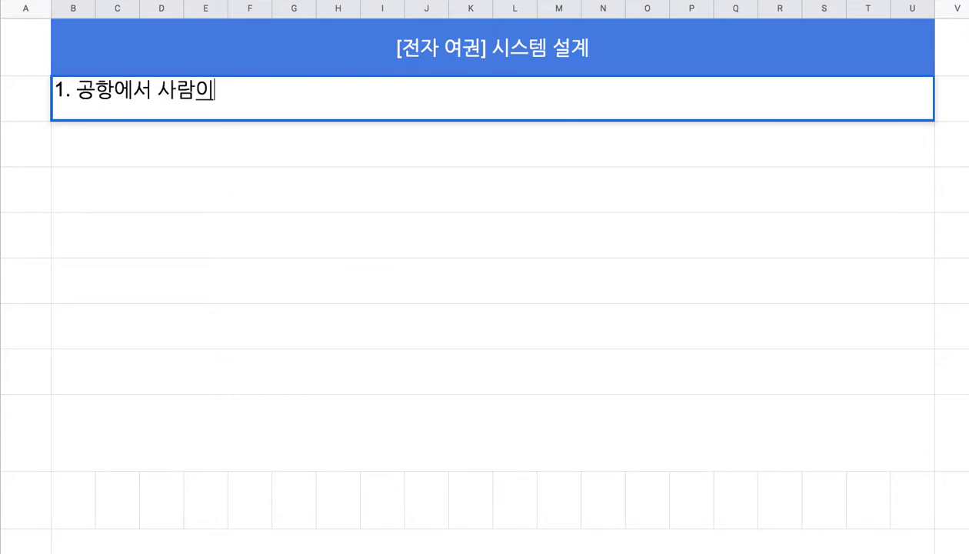
pyautogui.write('.')
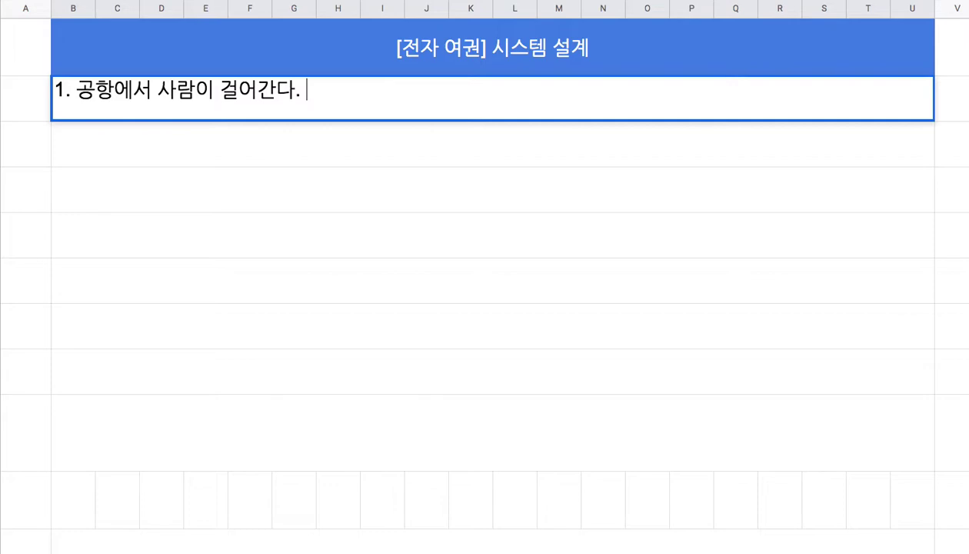
# Step: Insert "정해진 통로를" before "걸어간다" in item 1
pyautogui.press('Left')
pyautogui.press('Left')
pyautogui.press('Left')
pyautogui.press('Left')
pyautogui.press('Left')
pyautogui.write('ㅈㅓㅇ해진 통로를')
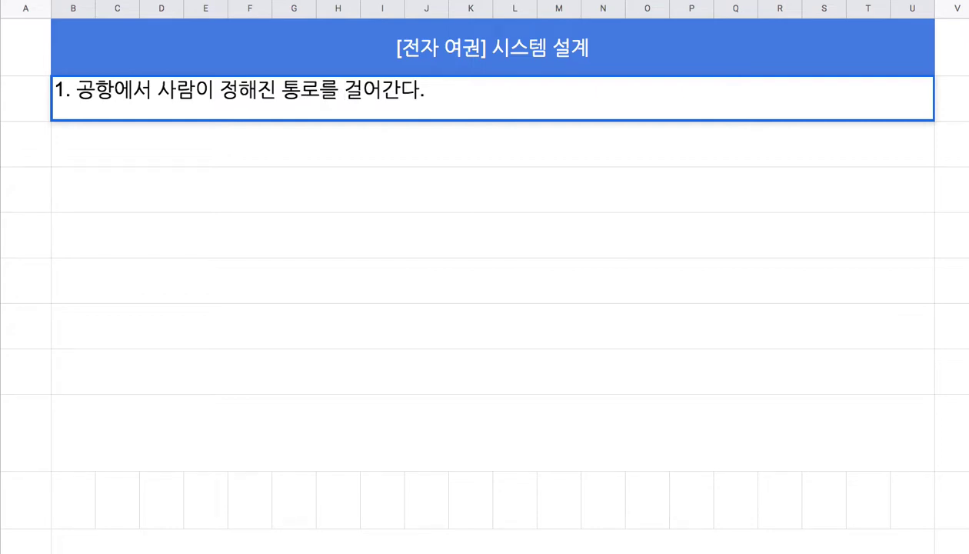
# Step: Insert the length "길이 10m" before "정해진" in item 1
pyautogui.click(218, 91)
pyautogui.write('깅ㄹ')
pyautogui.press('BackSpace')
pyautogui.press('BackSpace')
pyautogui.write('길이 ')
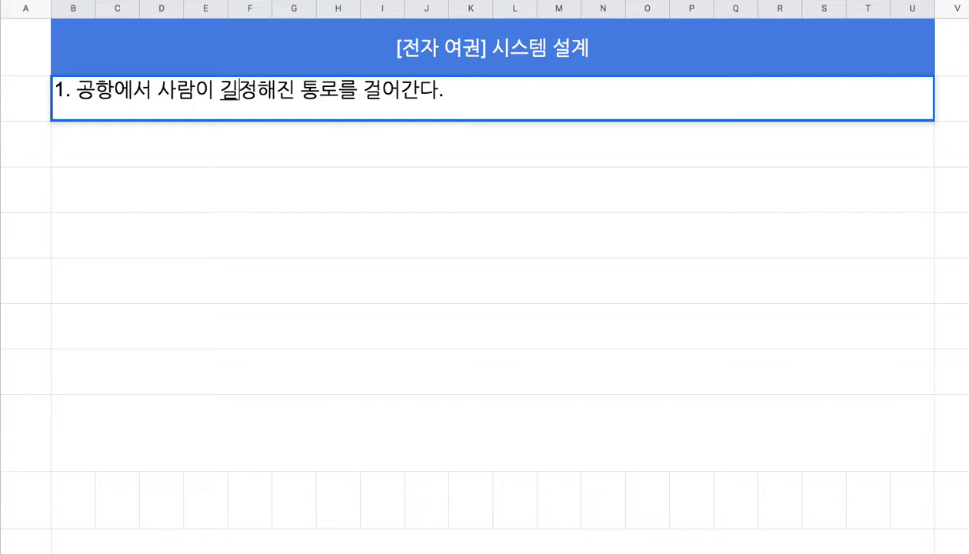
pyautogui.write('10m')
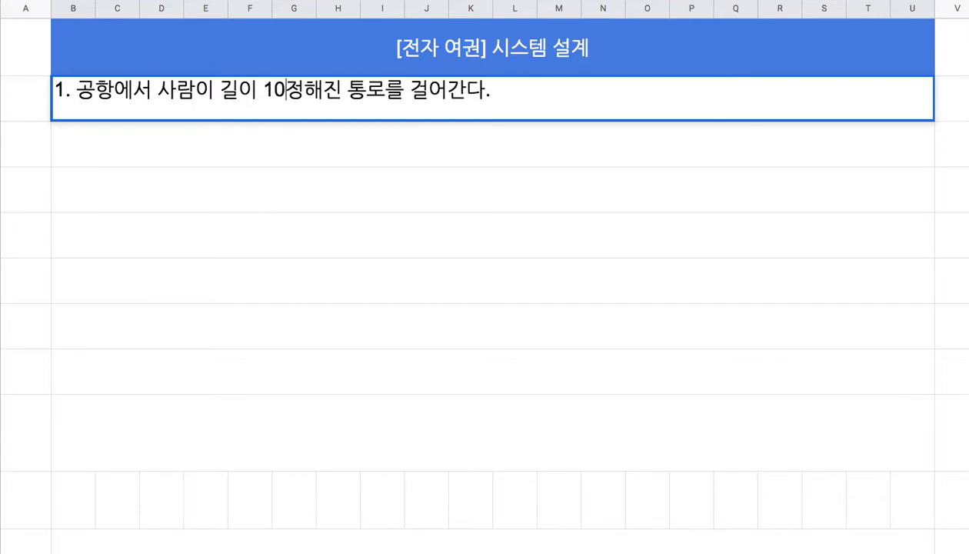
# Step: Add the width ", 폭은 1m의" after "길이 10m" in item 1
pyautogui.write(', vhrd')
pyautogui.press('BackSpace')
pyautogui.press('BackSpace')
pyautogui.press('BackSpace')
pyautogui.press('BackSpace')
pyautogui.write('폭은 ')
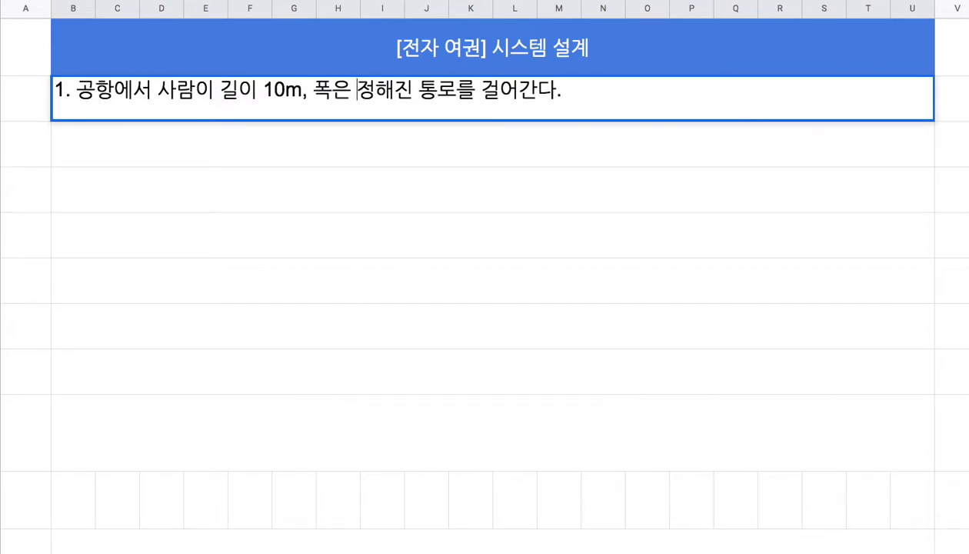
pyautogui.write('1ㅡ')
pyautogui.press('BackSpace')
pyautogui.write('m의')
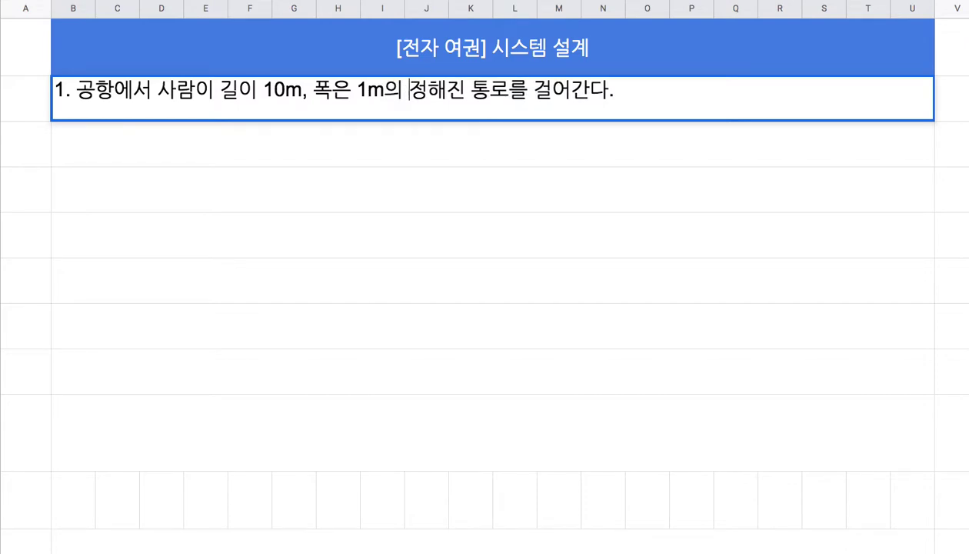
# Step: Delete the word "정해진" from item 1 and highlight the sentence from "사람이" onward
pyautogui.doubleClick(441, 92)
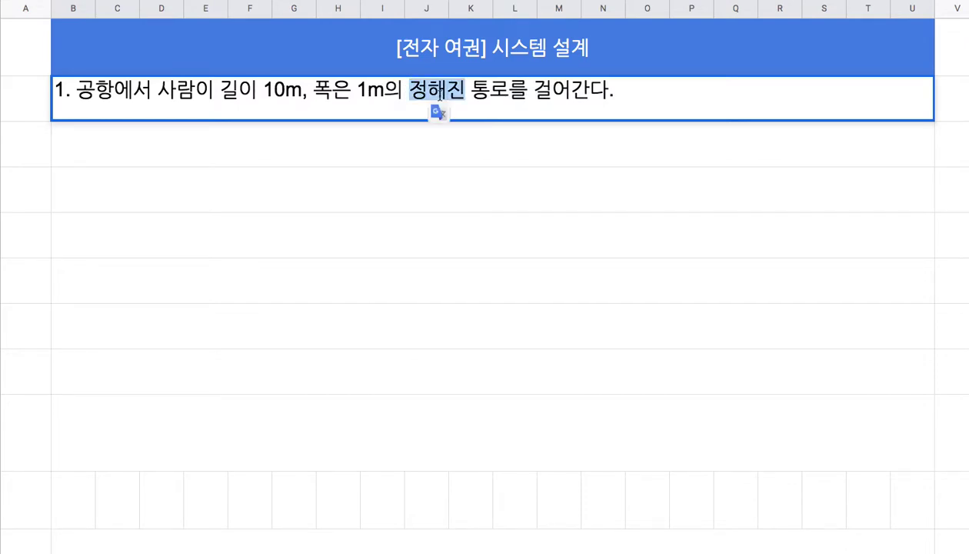
pyautogui.press('BackSpace')
pyautogui.press('BackSpace')
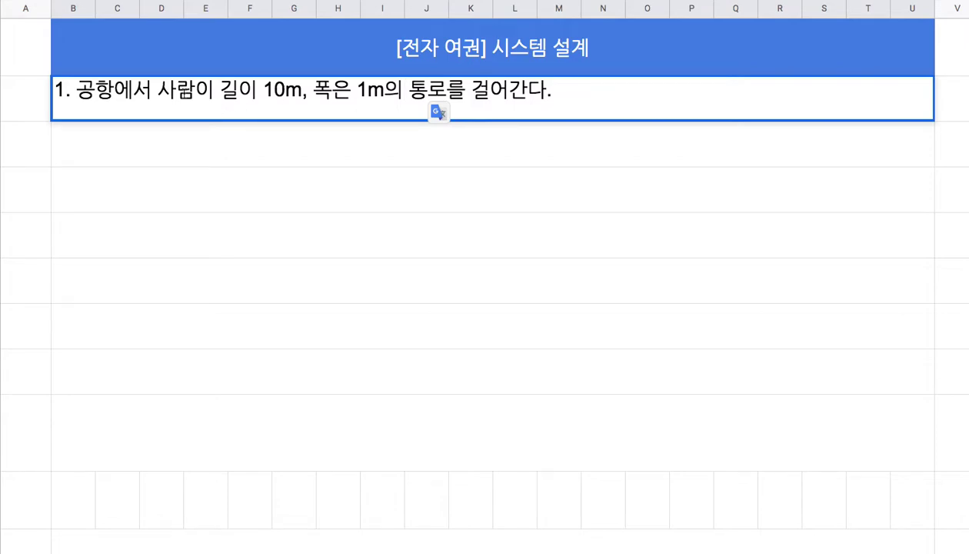
pyautogui.click(155, 91)
pyautogui.moveTo(159, 93); pyautogui.dragTo(473, 124)
# Step: Start item 2 in the row below item 1 with "2. 이 통로(Route)는"
pyautogui.click(297, 149)
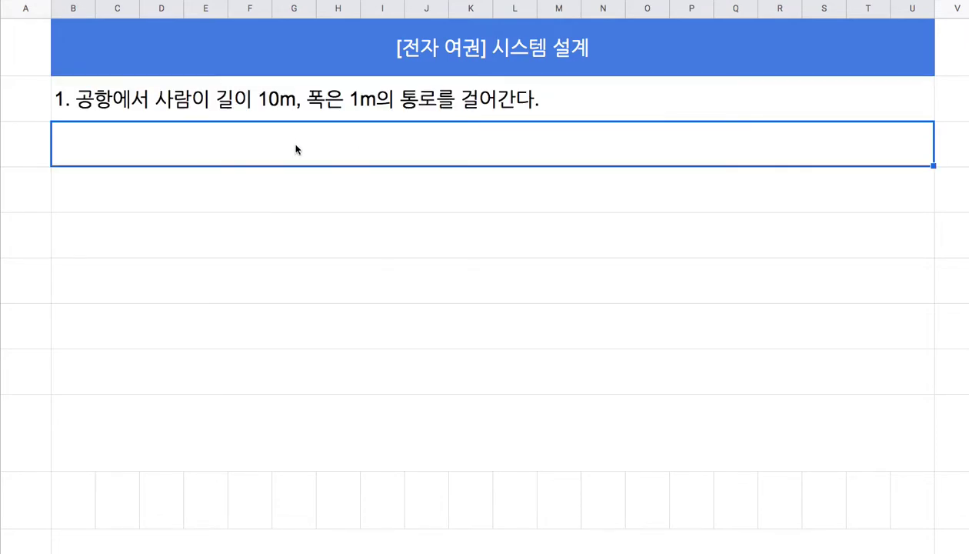
pyautogui.write('2. 이')
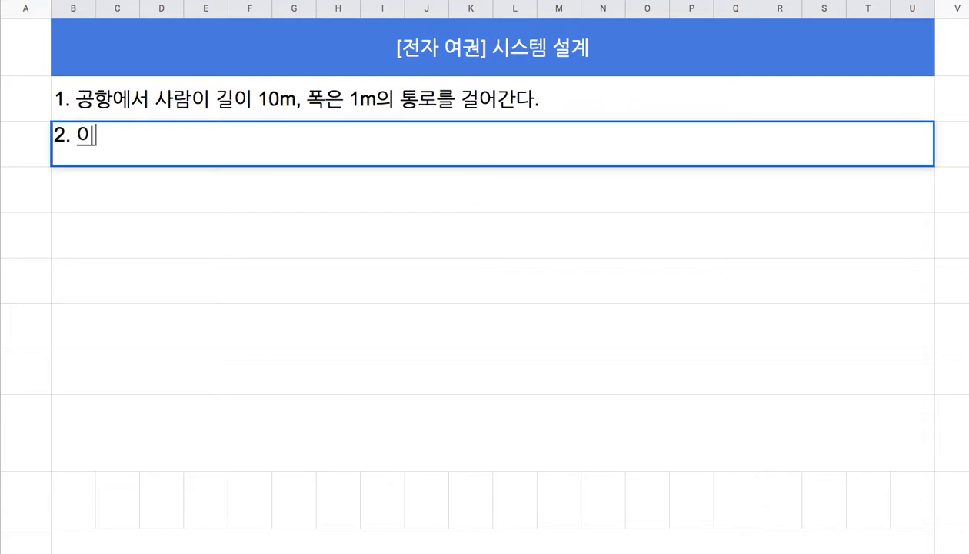
pyautogui.write(' ㅌ통로는')
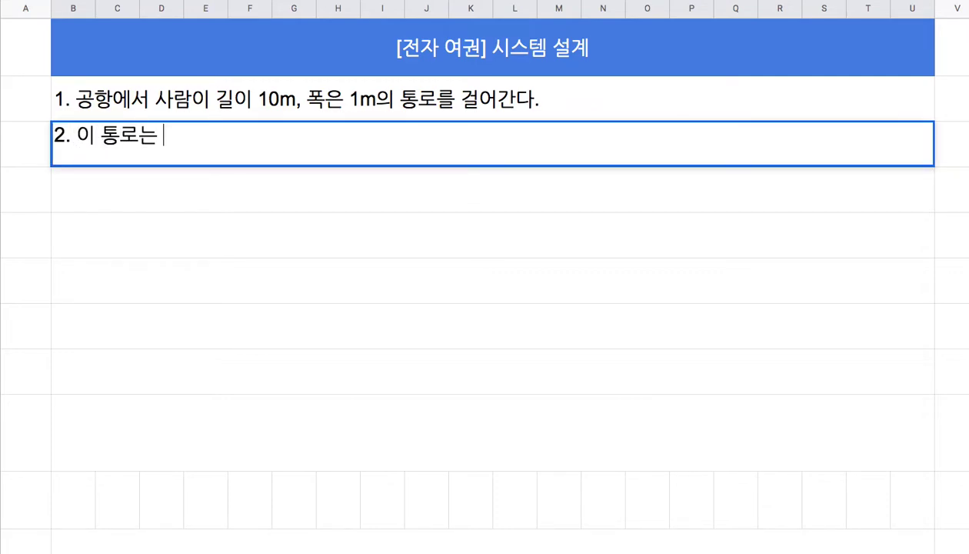
pyautogui.click(135, 139)
pyautogui.write('(')
pyautogui.write('Route)')
pyautogui.press('Right')
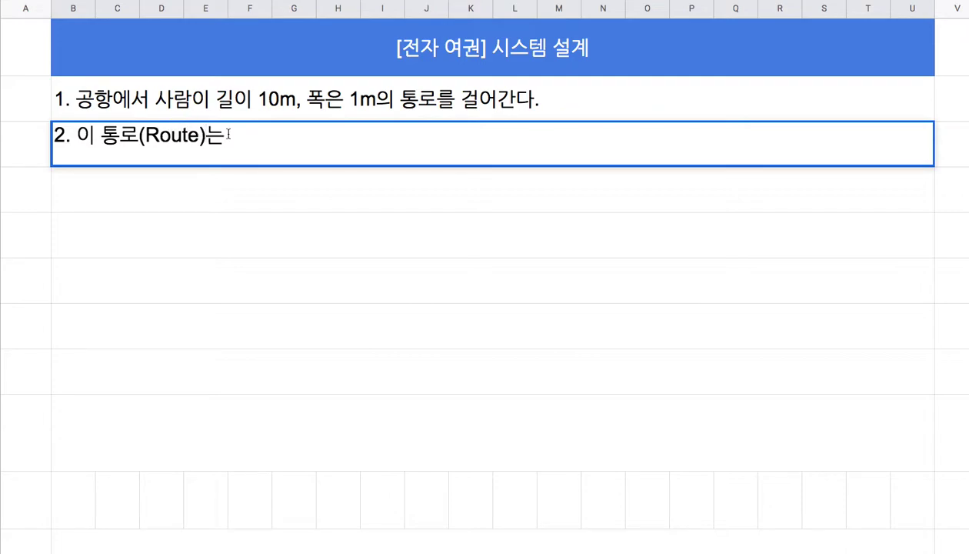
# Step: Finish item 2 with "이 사람(Target)의 정체 또는 신원을 파악한다." and commit the entry
pyautogui.write('ㅇㅣ 사람')
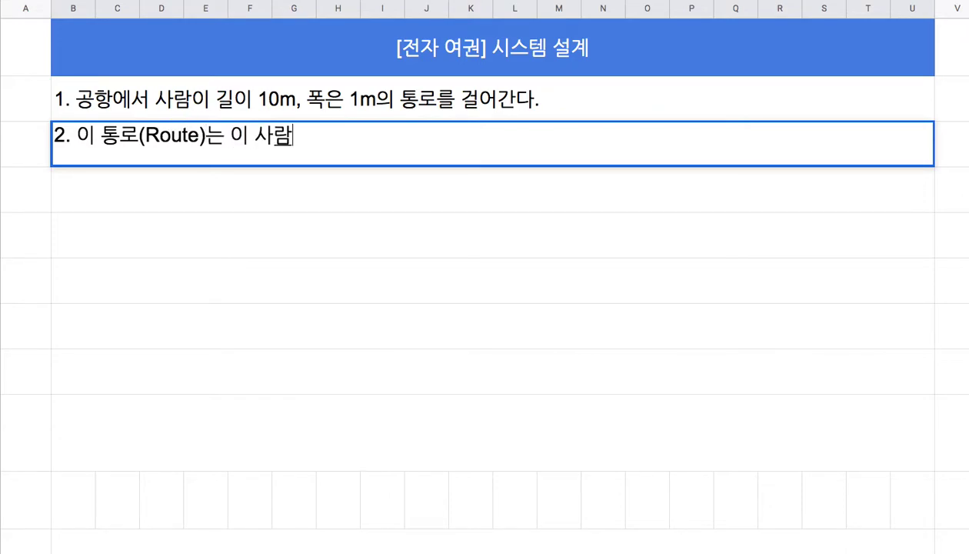
pyautogui.write('(Target))')
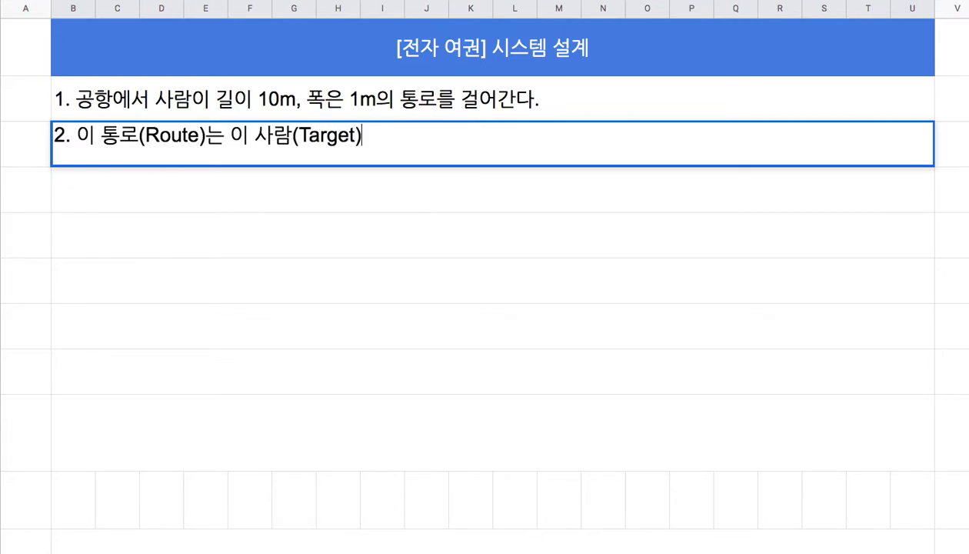
pyautogui.press('BackSpace')
pyautogui.write('의 정체')
pyautogui.write(' 또는 신원을 ㅍ')
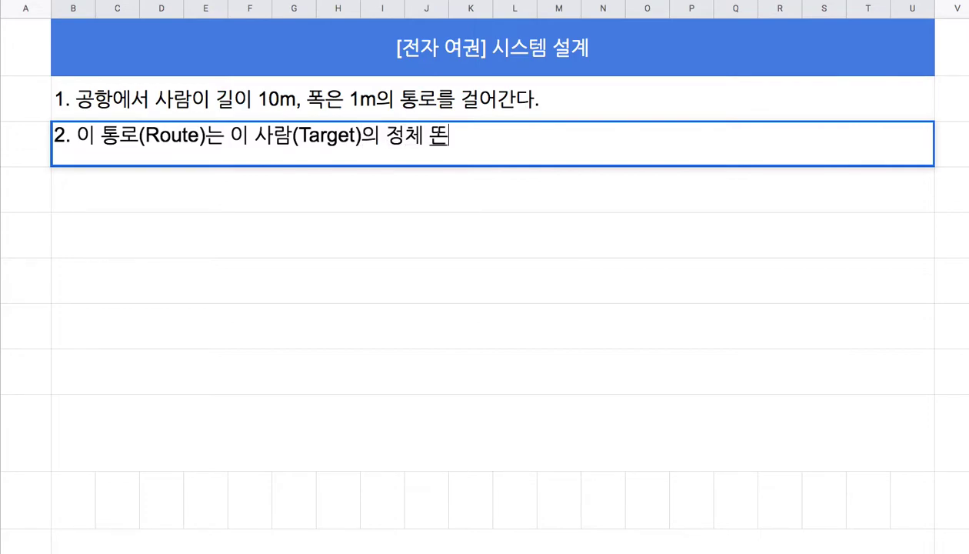
pyautogui.write('ㅏ악하')
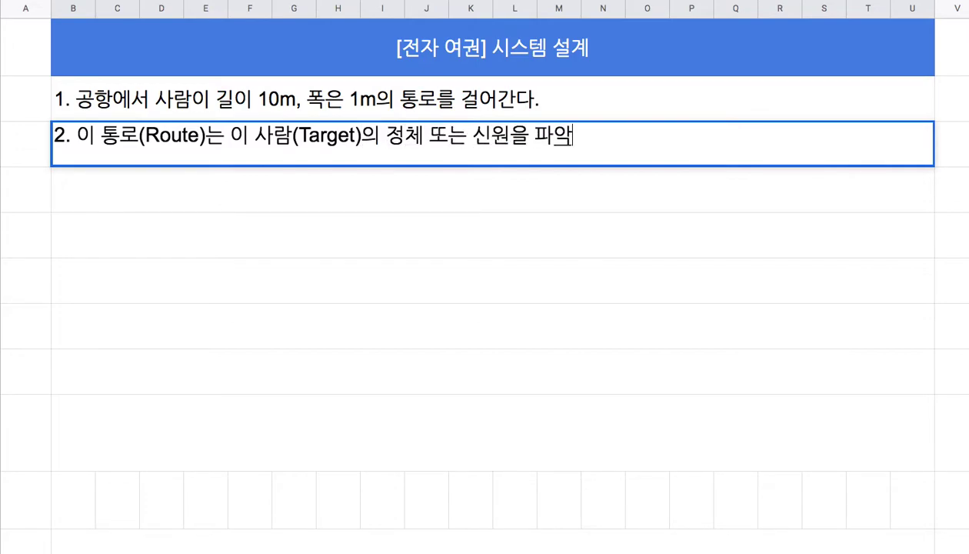
pyautogui.write('ㄴ다.')
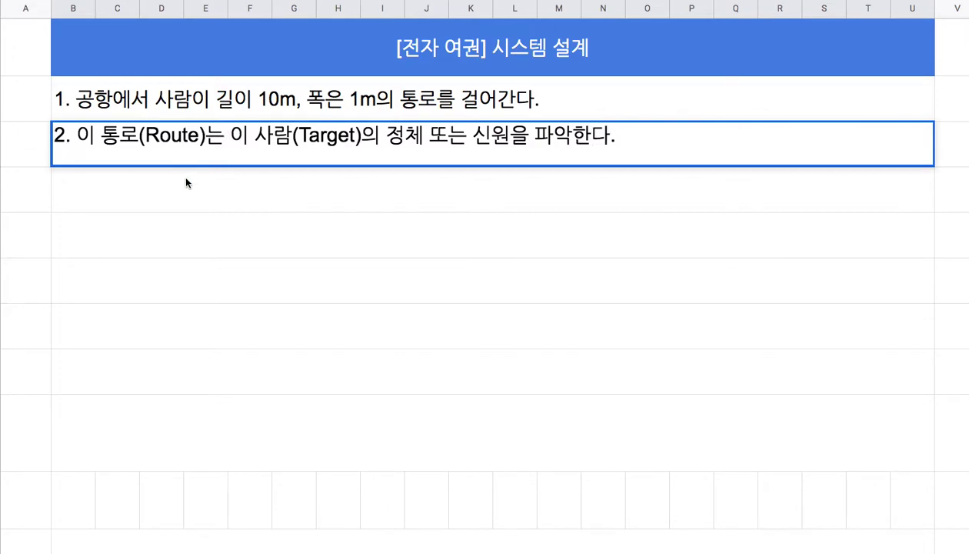
pyautogui.press('Return')
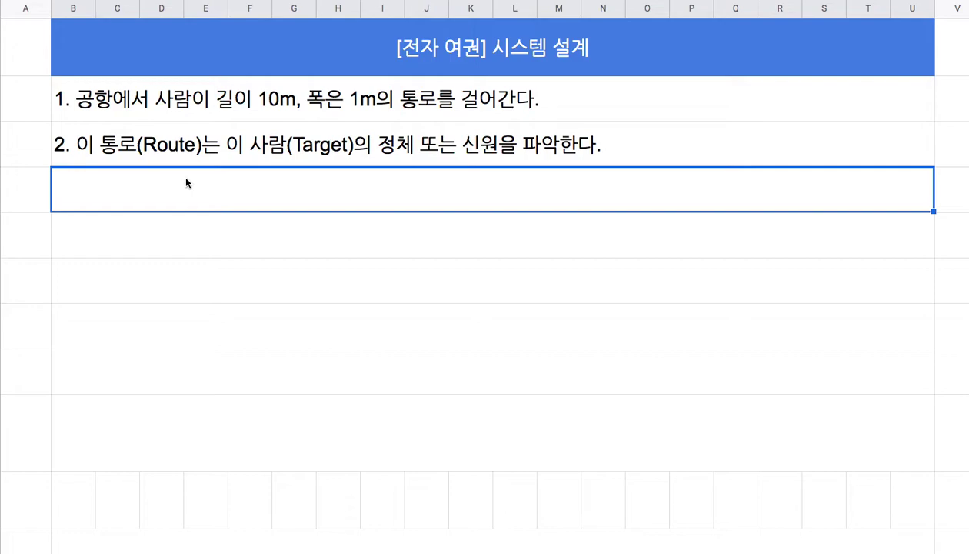
# Step: Enter item 3 as "3. 파악된 신원에 등록된 전화번호로 그 사람의 스마트폰에 설치된 앱과 소통한다."
pyautogui.write('3. ')
pyautogui.write('파악된 신오')
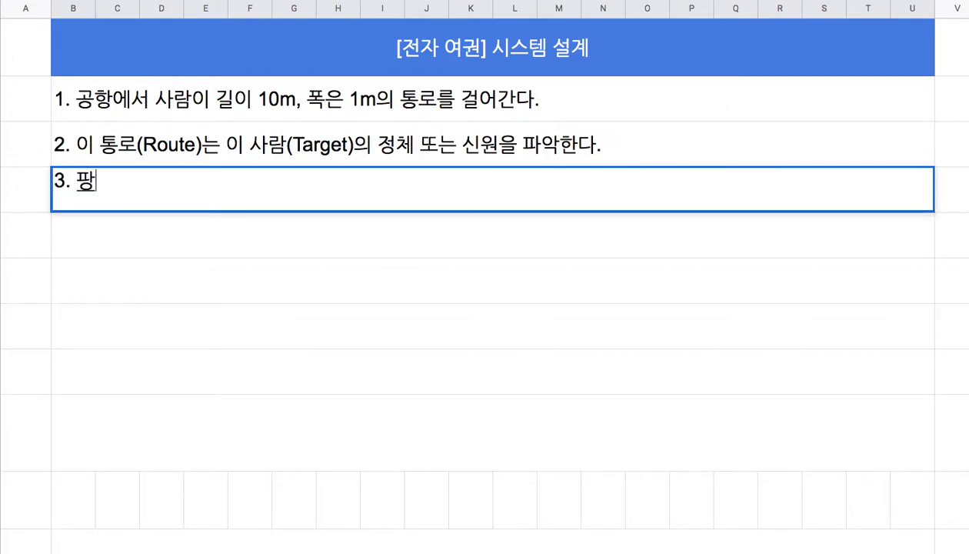
pyautogui.write('원')
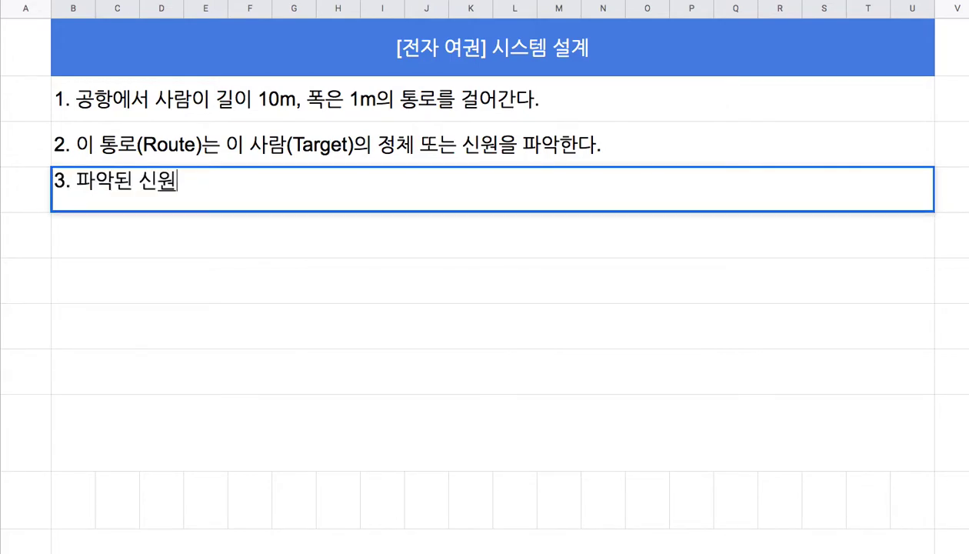
pyautogui.write('에 등록된')
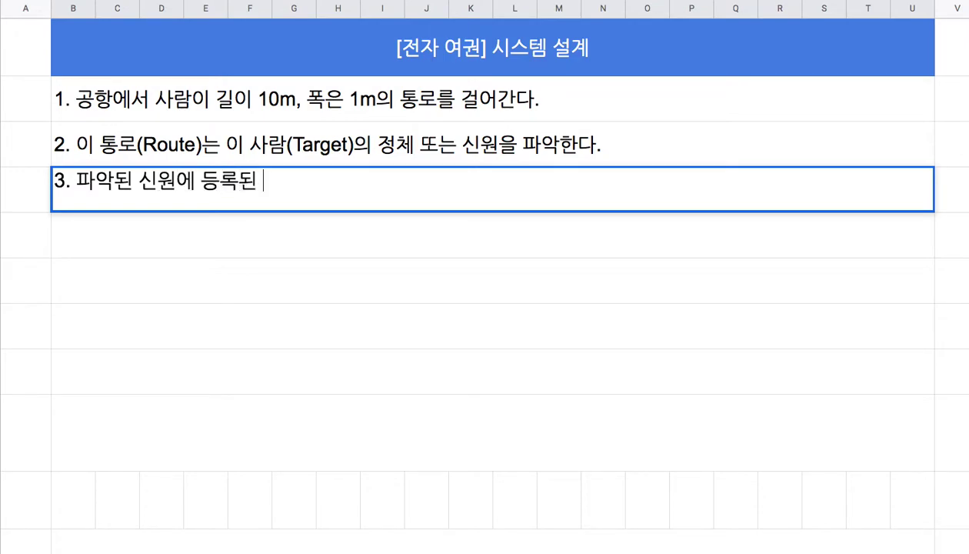
pyautogui.write(' 전화번호로 ')
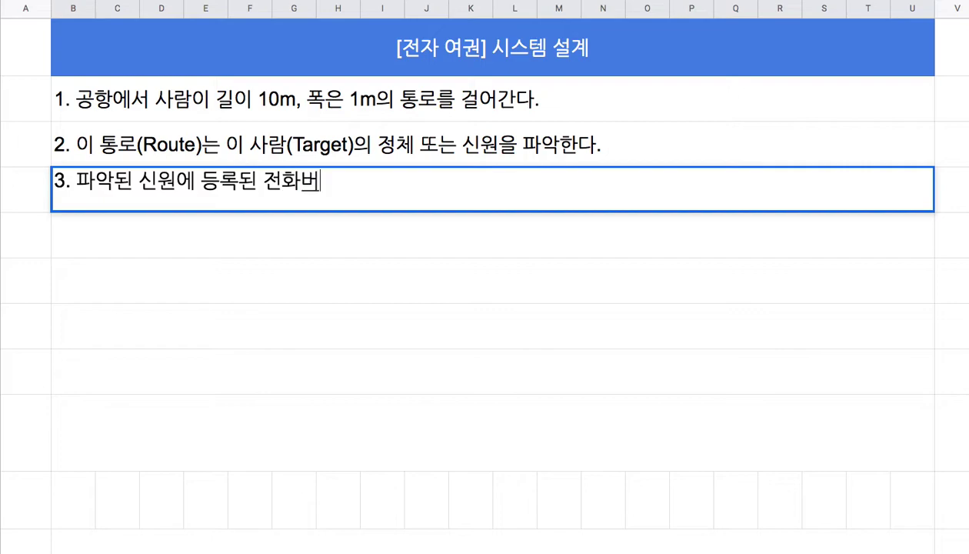
pyautogui.write('그')
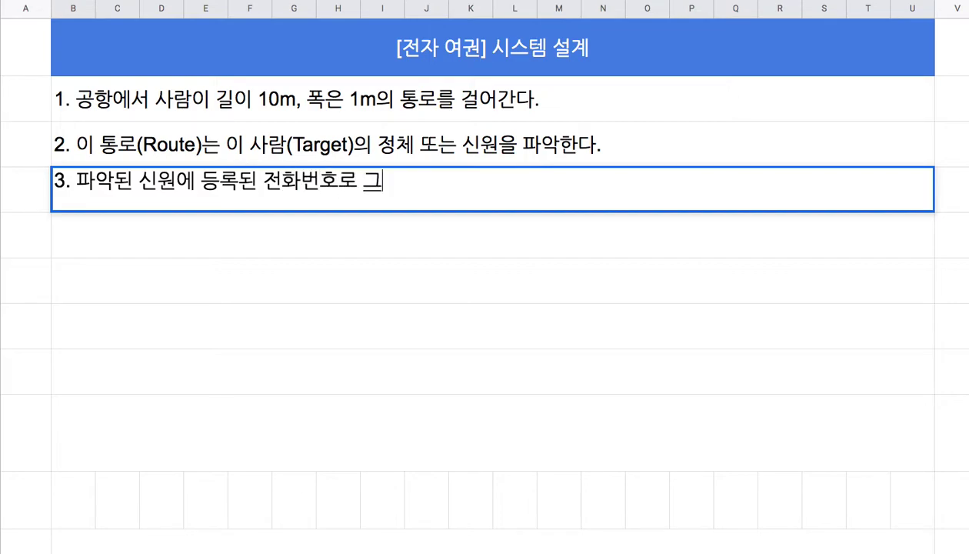
pyautogui.write(' 사람의 스마트폰에 스')
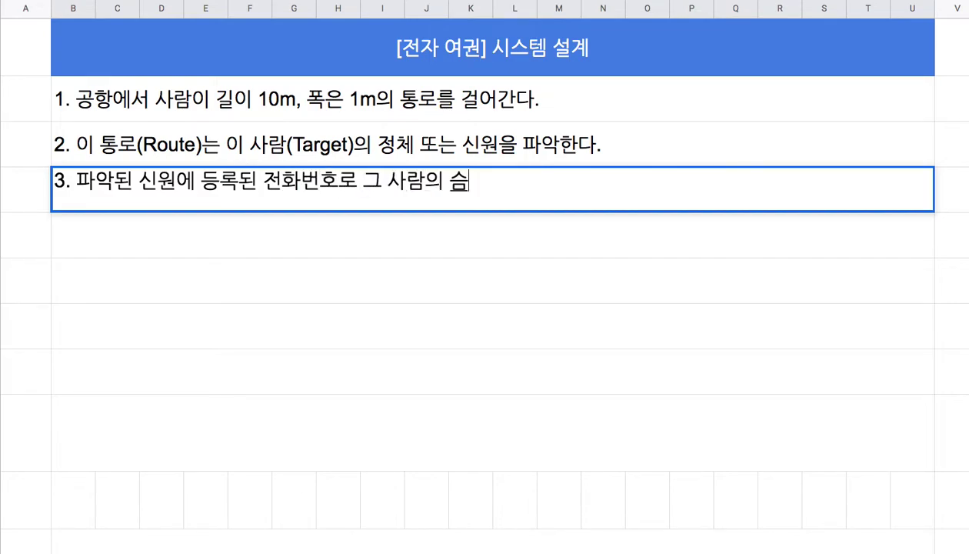
pyautogui.write('설치')
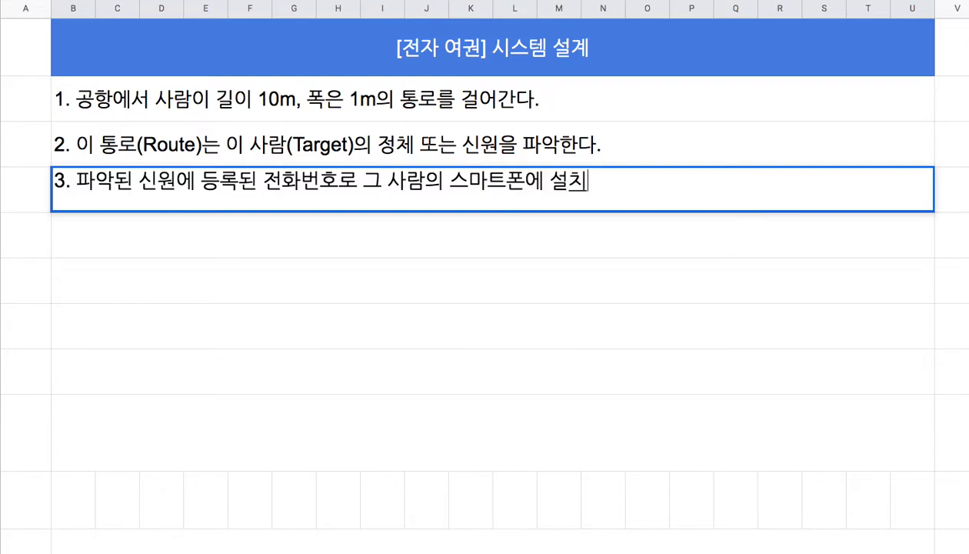
pyautogui.write('된 앱ㄱ과 소통한다.')
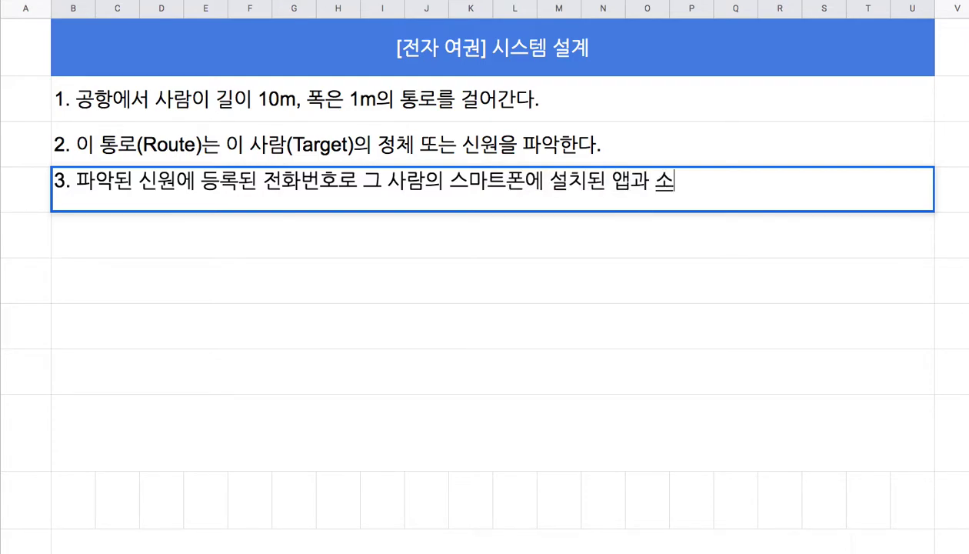
pyautogui.press('Return')
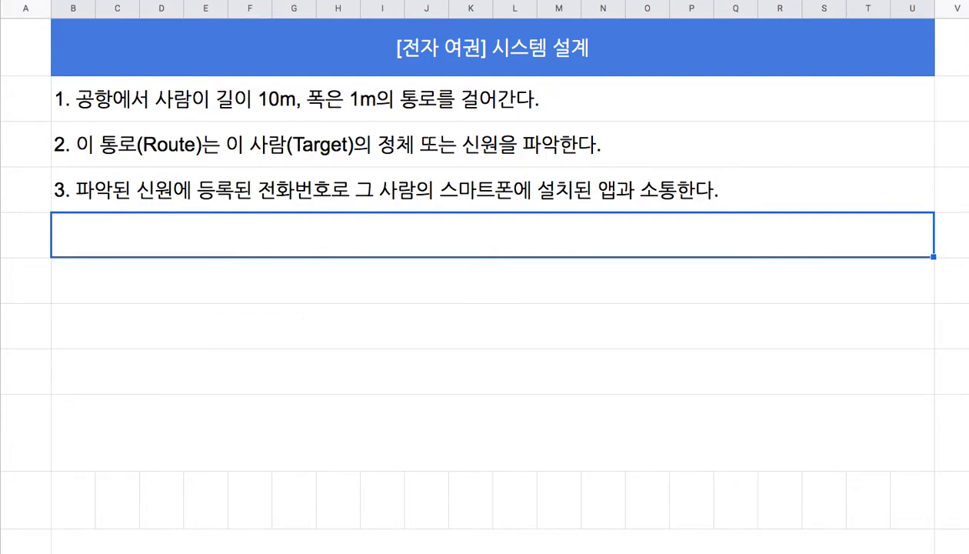
# Step: Review items 2 and 3, highlighting "스마트폰에 설치된 앱" in item 3 and "신원을 파악한다." in item 2
pyautogui.click(216, 151)
pyautogui.click(235, 201)
pyautogui.doubleClick(423, 200)
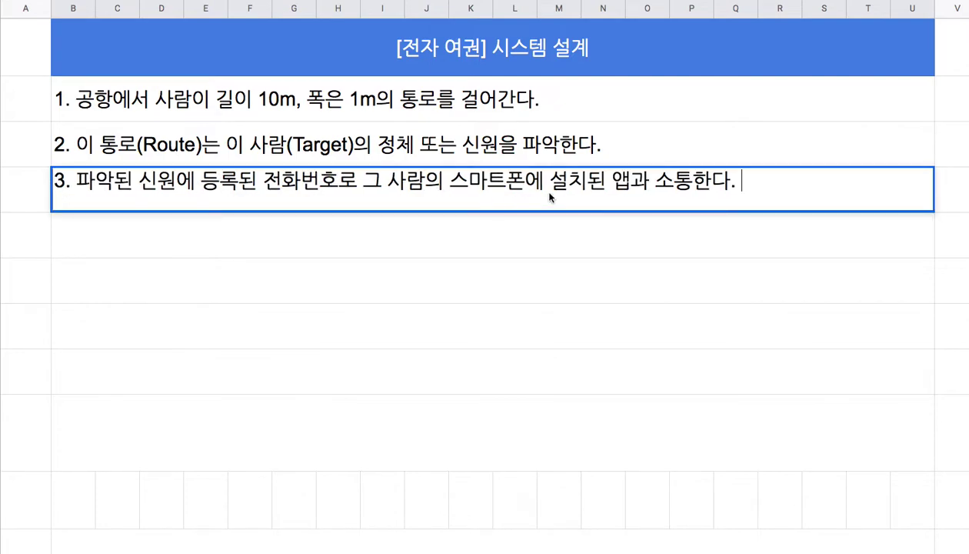
pyautogui.moveTo(461, 185); pyautogui.dragTo(637, 187)
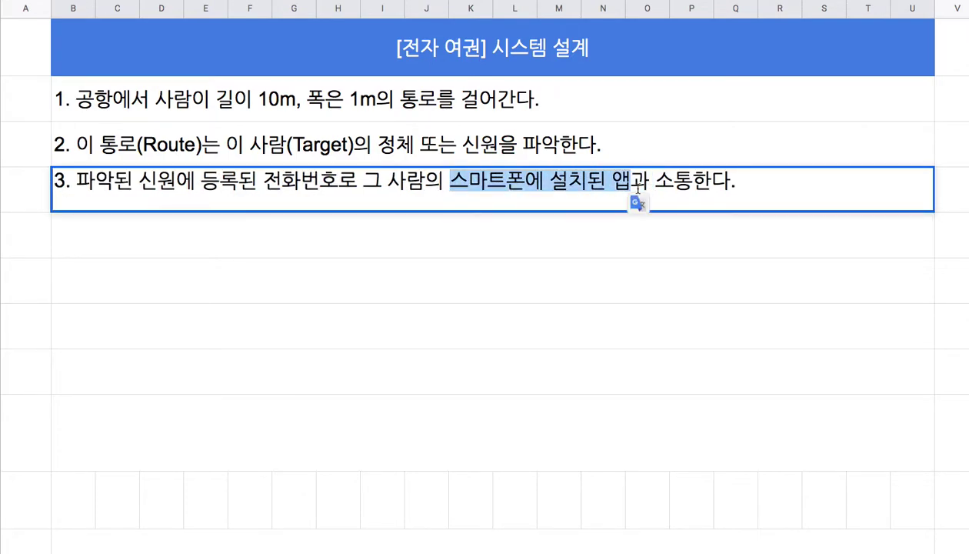
pyautogui.click(432, 154)
pyautogui.doubleClick(625, 138)
pyautogui.moveTo(472, 137); pyautogui.dragTo(625, 138)
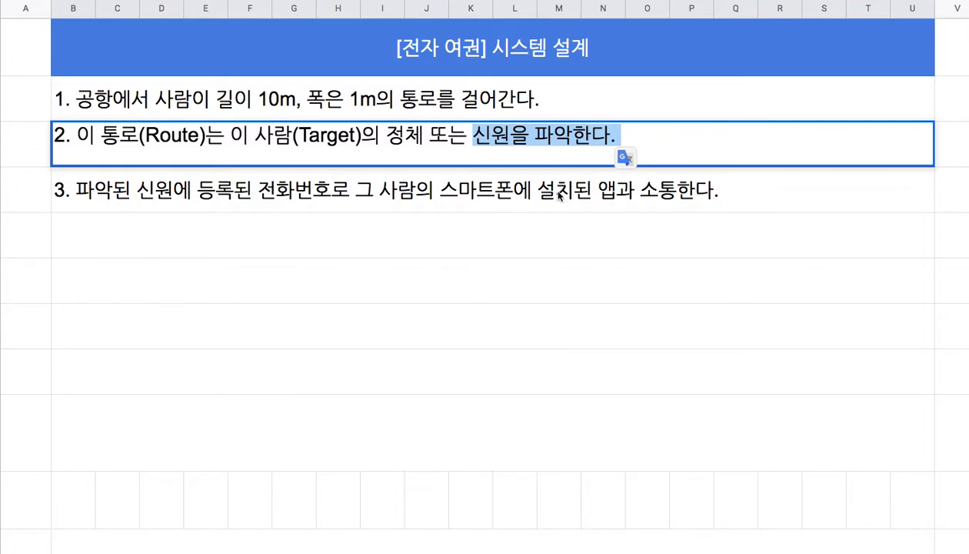
# Step: Write item 4 in the row below item 3 as "4. 이 앱에 이 사람의 진입 승인을 전달한다."
pyautogui.click(506, 239)
pyautogui.write('4. ㅇ')
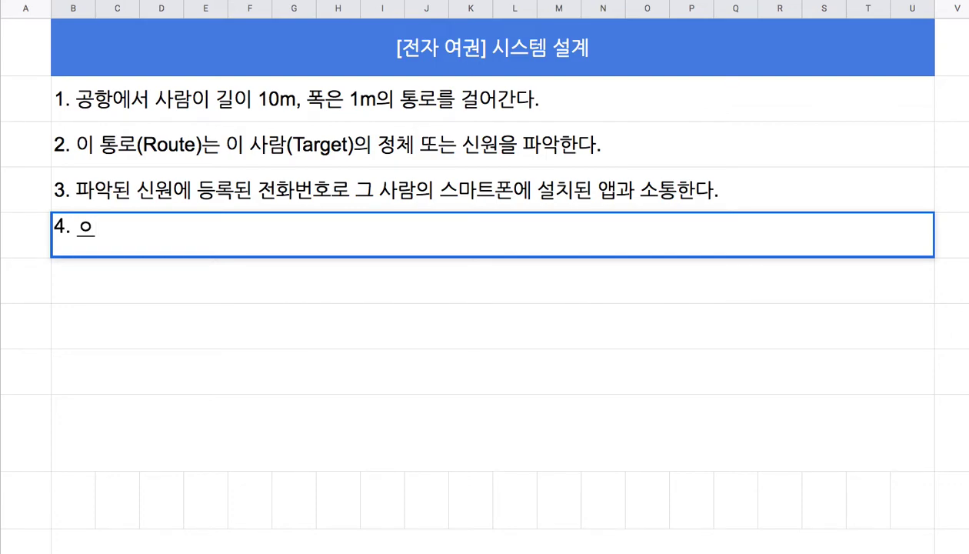
pyautogui.press('BackSpace')
pyautogui.write('이 앱에 이사람의')
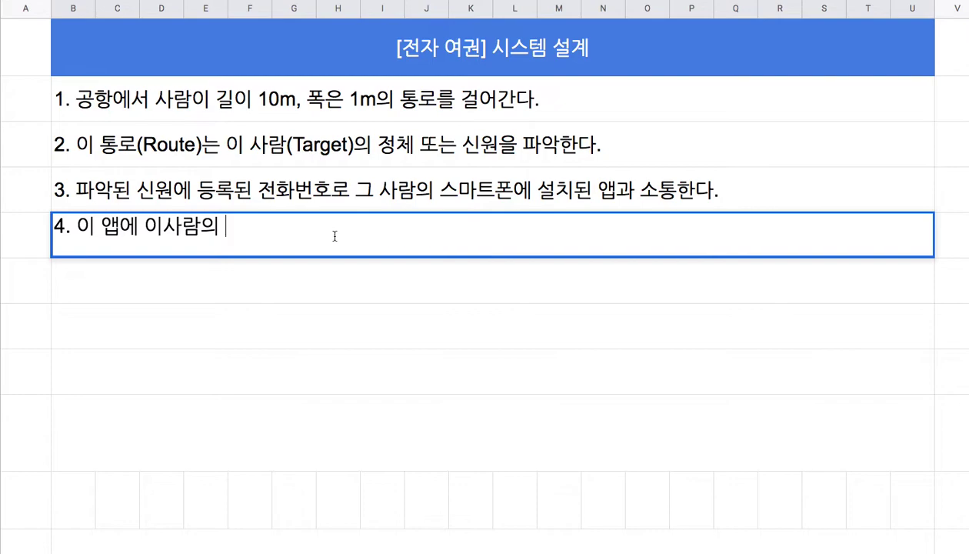
pyautogui.click(162, 227)
pyautogui.click(244, 230)
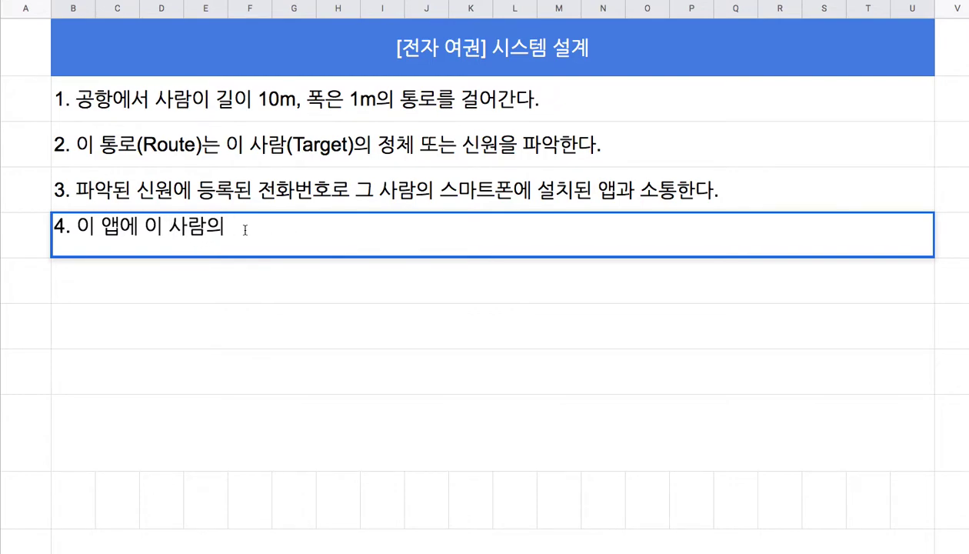
pyautogui.write('진입 ')
pyautogui.write('승인ㅇ')
pyautogui.write('을 전달한다.')
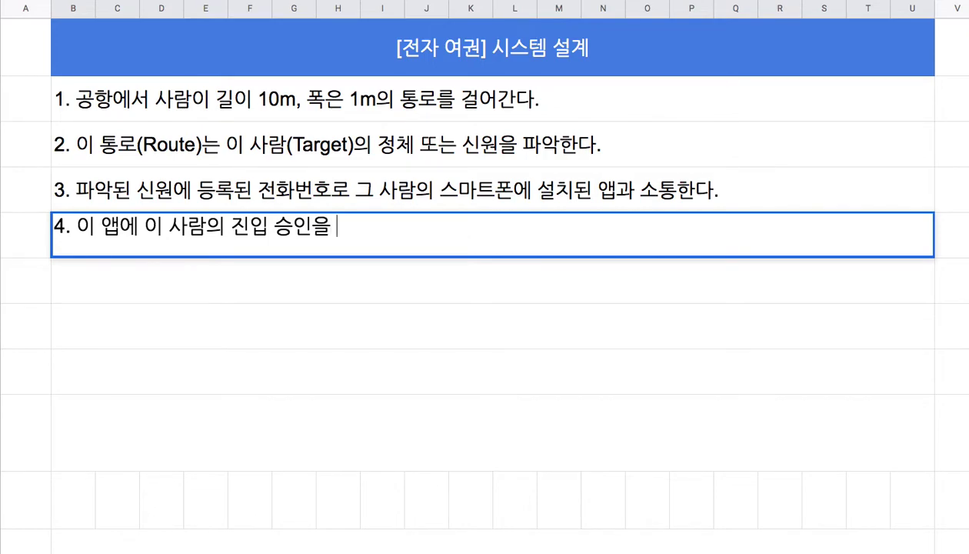
# Step: Insert "공항" before "진입 승인" in item 4 and reword the opening of item 1 to "공항 입구에서 어떤 사람이"
pyautogui.click(231, 226)
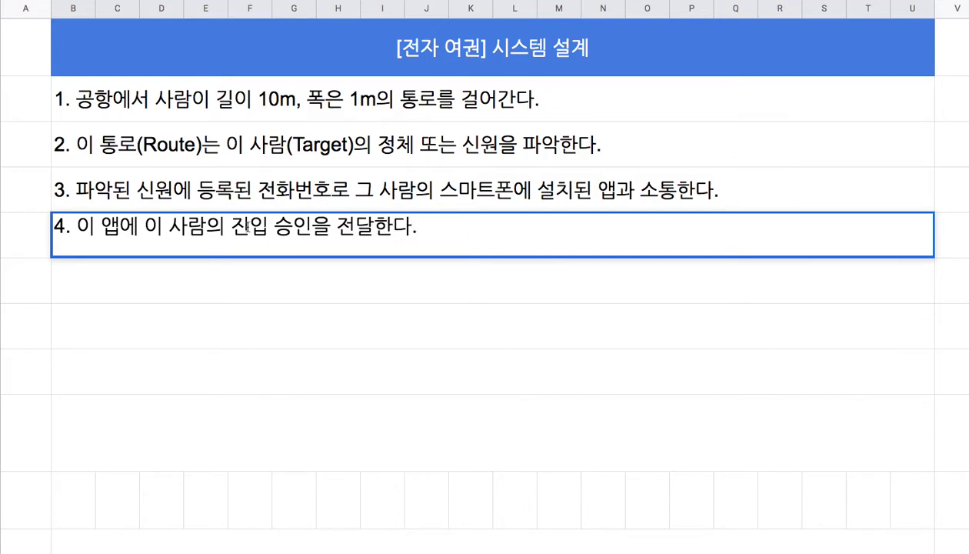
pyautogui.write('공항에서')
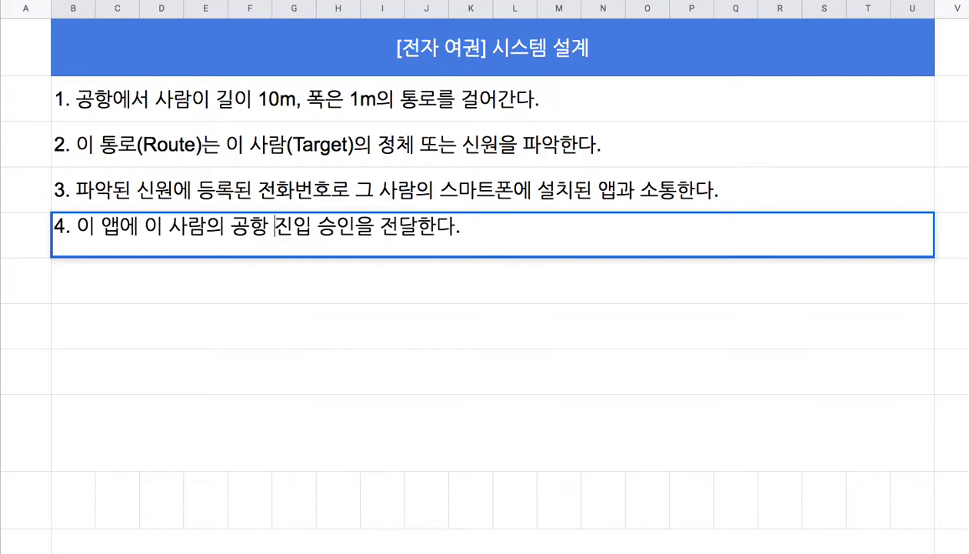
pyautogui.doubleClick(127, 98)
pyautogui.click(127, 99)
pyautogui.write('입구')
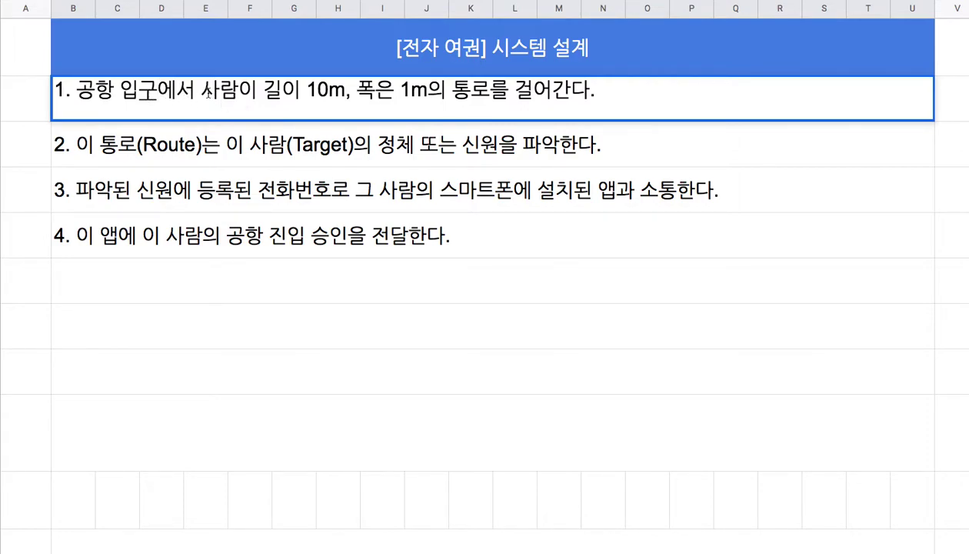
pyautogui.click(200, 91)
pyautogui.write('ㅇ어떤')
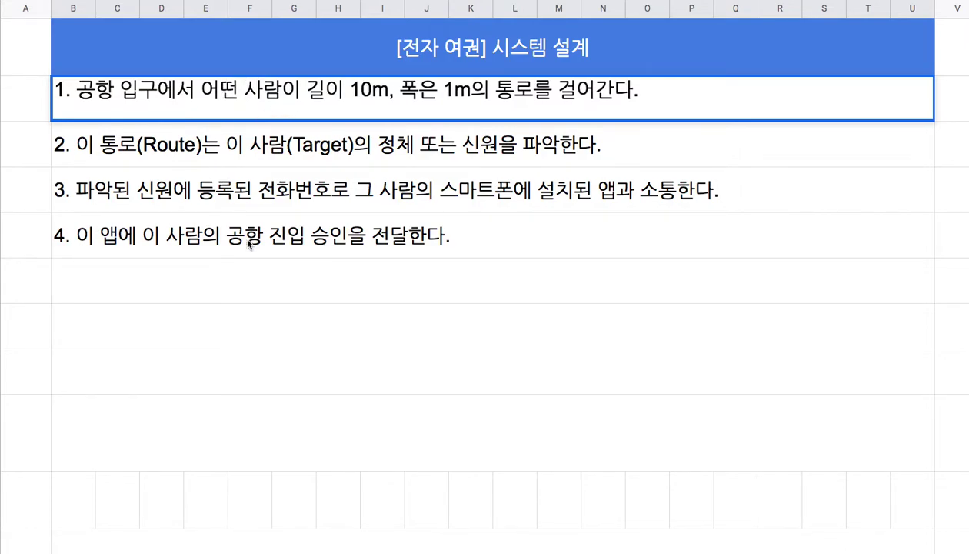
# Step: Start item 5 in the empty row below item 4 with "5. 승인서를 전달받은 앱은 이 앱을 통해"
pyautogui.click(270, 277)
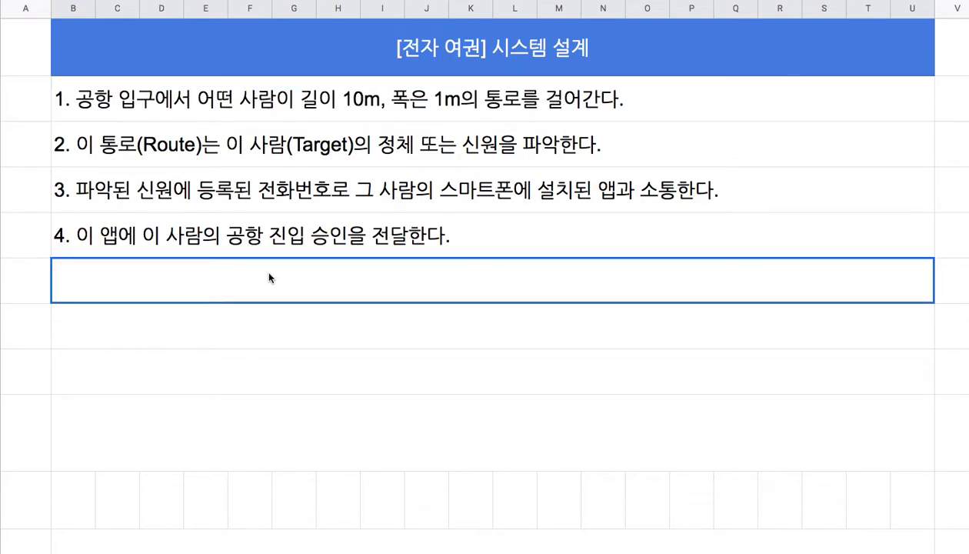
pyautogui.write('5. ')
pyautogui.write('이 뱀')
pyautogui.press('BackSpace')
pyautogui.press('BackSpace')
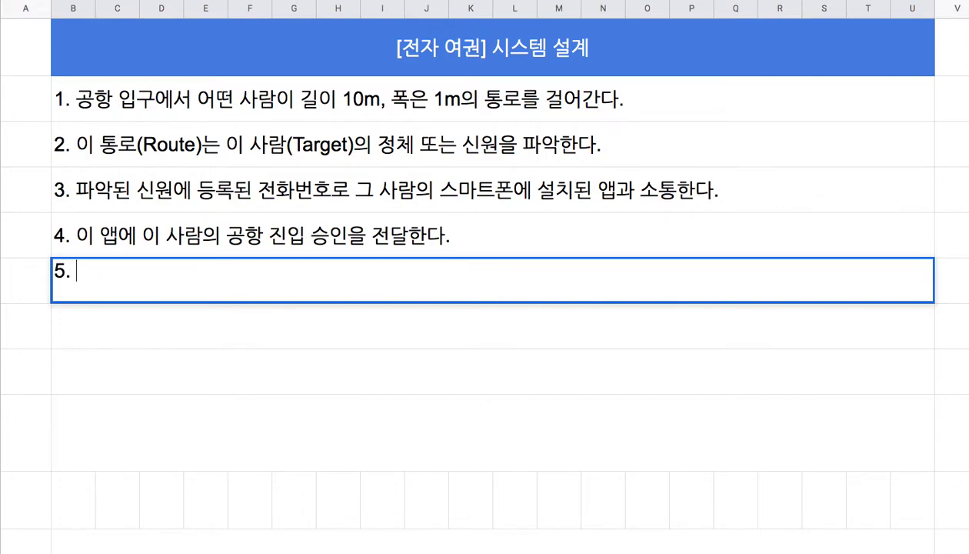
pyautogui.write('승인서를 ')
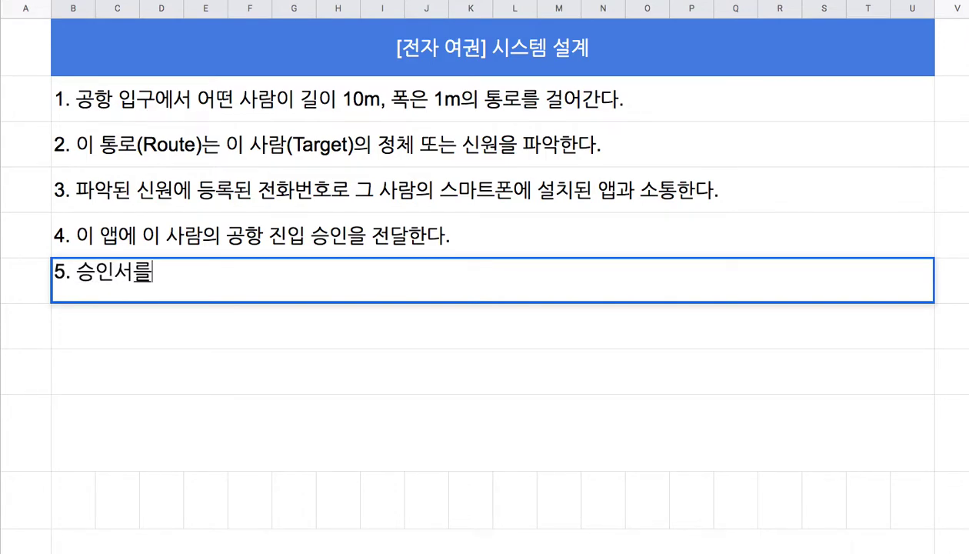
pyautogui.write('전달받은 ㅇ')
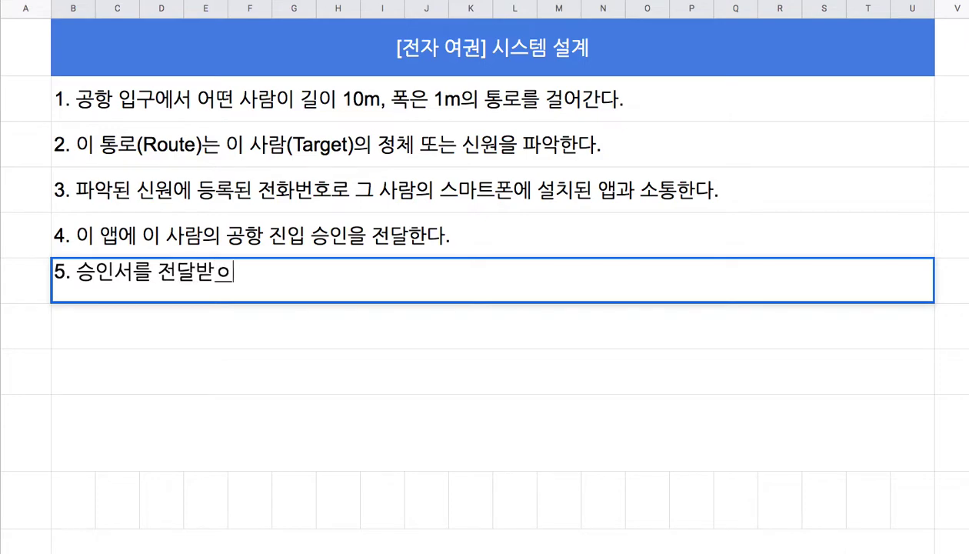
pyautogui.write('앱은')
pyautogui.write('배')
pyautogui.press('BackSpace')
pyautogui.press('BackSpace')
pyautogui.write('배')
pyautogui.press('BackSpace')
pyautogui.press('BackSpace')
pyautogui.write('앱을 통해 ')
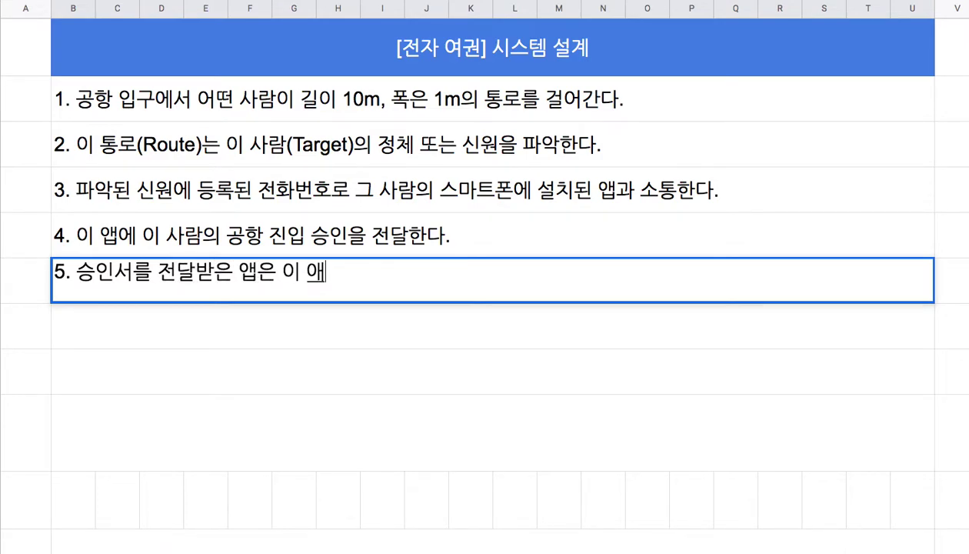
# Step: Complete item 5 with "공항과 항공기에 진입한다.", commit it, and highlight items 1 to 5 for review
pyautogui.write('공')
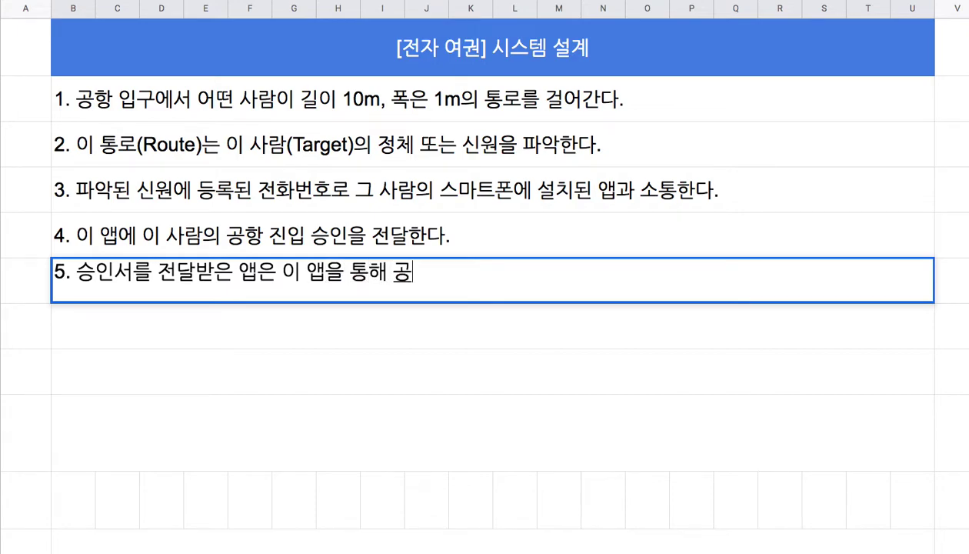
pyautogui.write('항 고ㅏ')
pyautogui.press('BackSpace')
pyautogui.press('BackSpace')
pyautogui.press('BackSpace')
pyautogui.press('BackSpace')
pyautogui.write('과 항공기 진입')
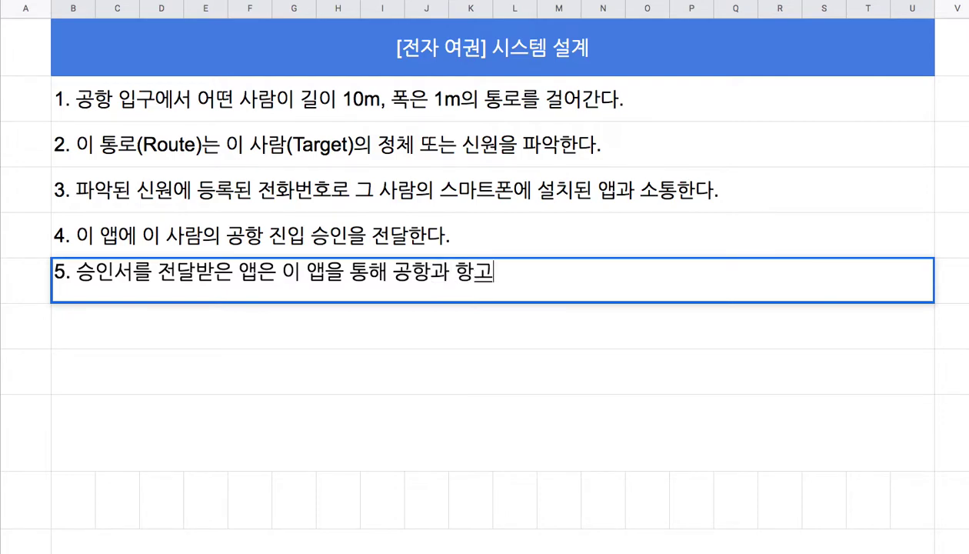
pyautogui.write('을 ')
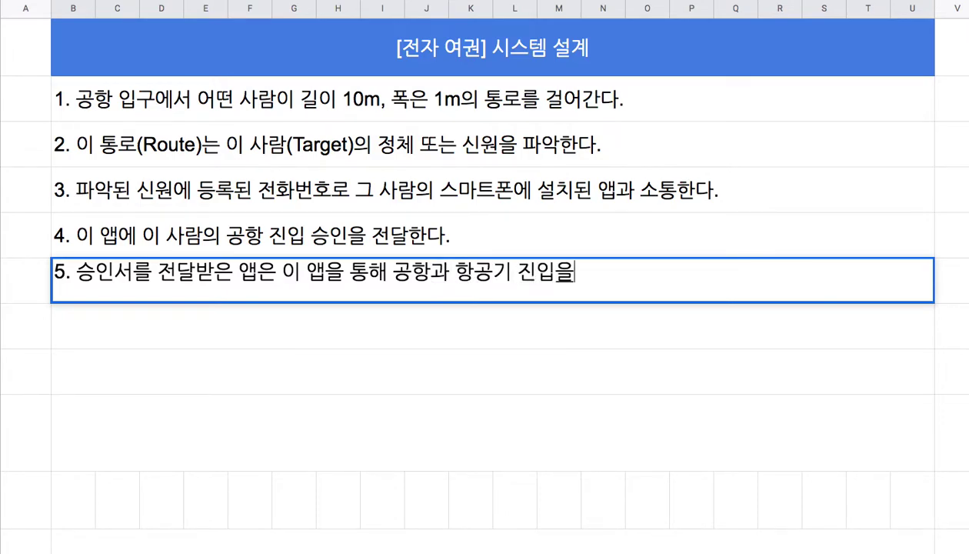
pyautogui.write('스')
pyautogui.press('BackSpace')
pyautogui.press('BackSpace')
pyautogui.press('BackSpace')
pyautogui.write('한다.')
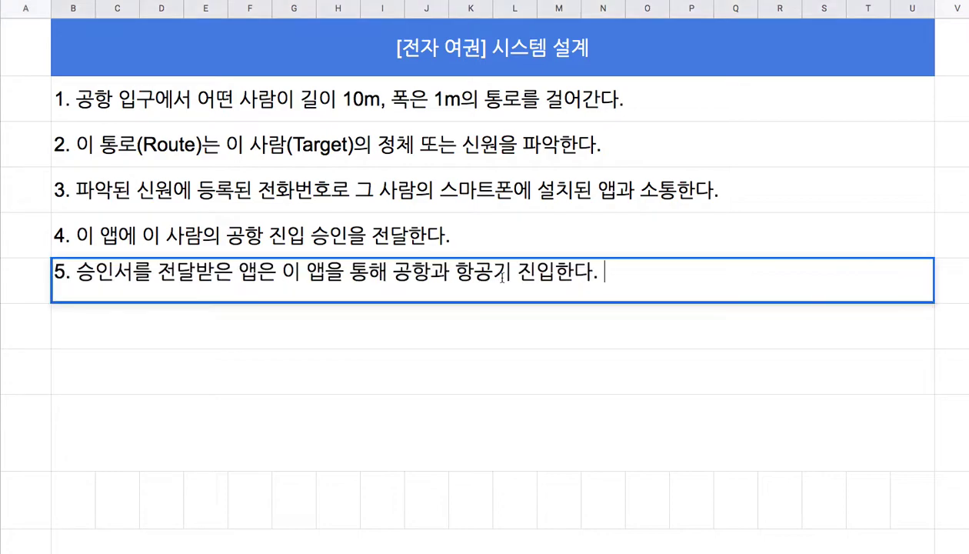
pyautogui.click(510, 271)
pyautogui.write('에')
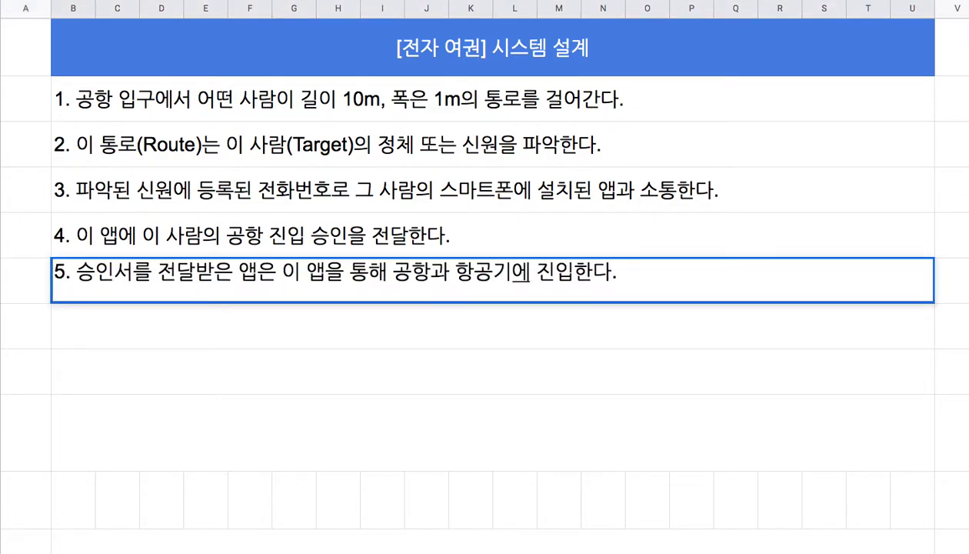
pyautogui.moveTo(456, 114); pyautogui.dragTo(477, 282)
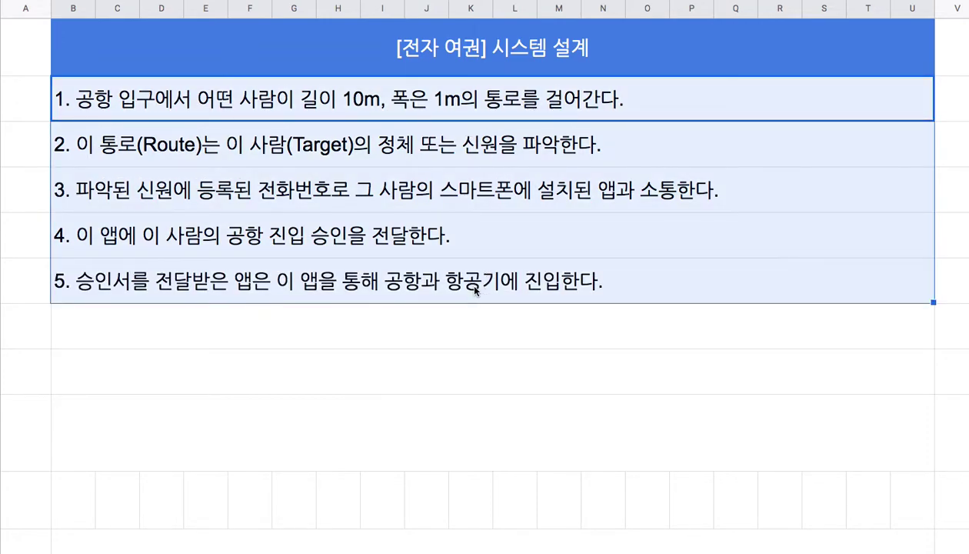
pyautogui.click(430, 119)
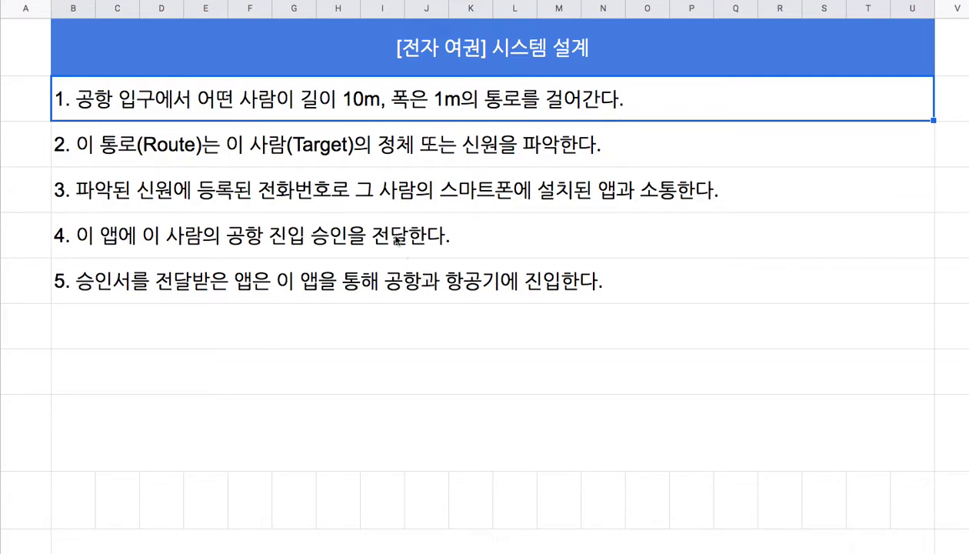
# Step: Extend the title after "시스템 설계" with "= 자연어 기술(영어) => 기호로 전환" and commit it
pyautogui.click(390, 62)
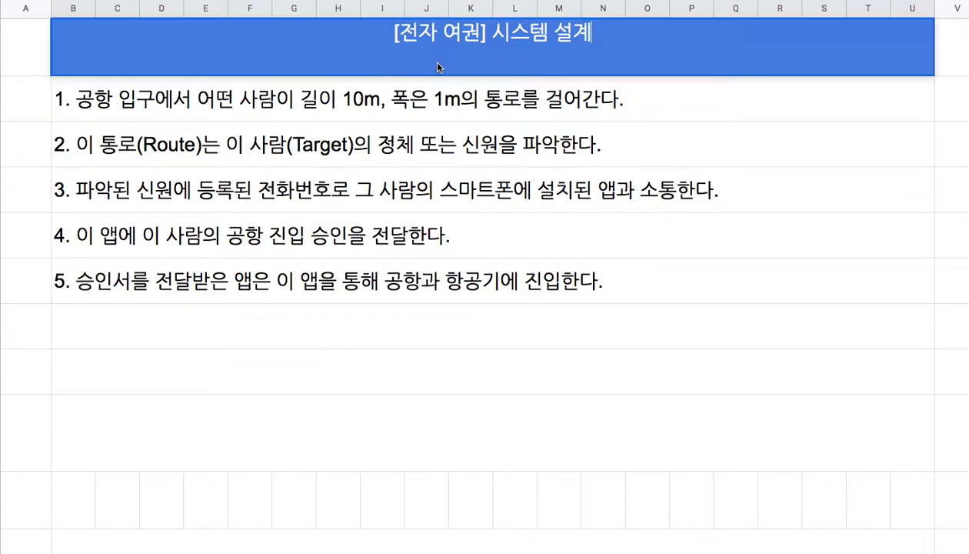
pyautogui.doubleClick(588, 48)
pyautogui.write('= 자여')
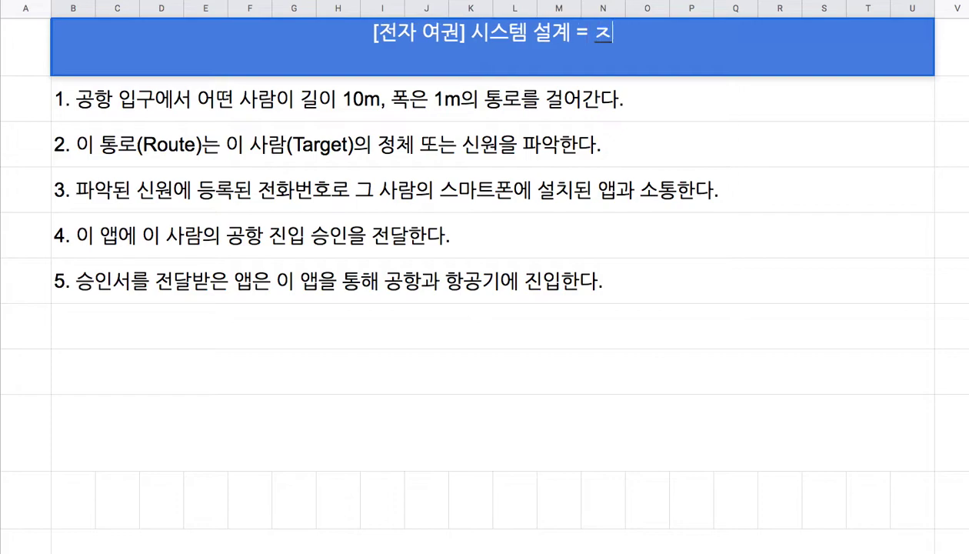
pyautogui.write('ㄴ서')
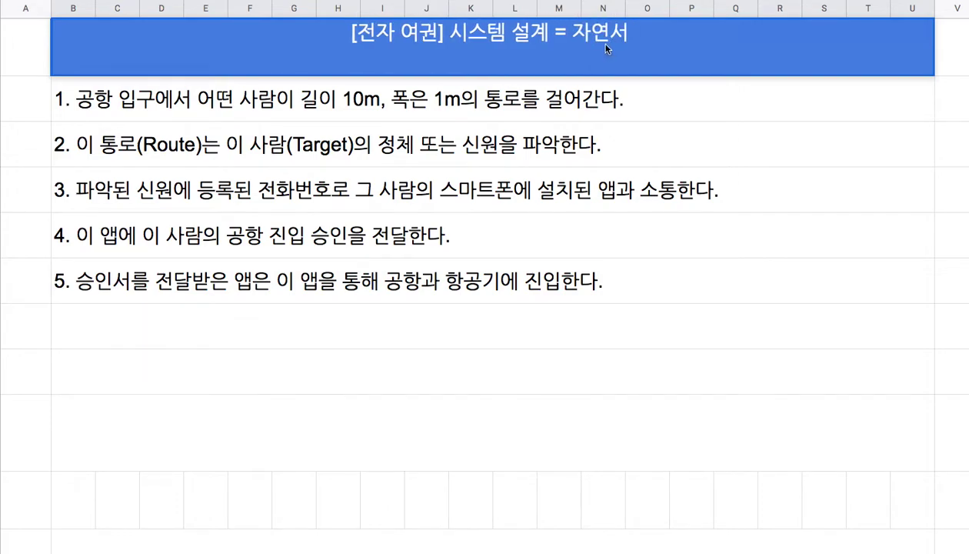
pyautogui.moveTo(607, 48)
pyautogui.mouseDown()
pyautogui.moveTo(573, 210)
pyautogui.moveTo(629, 45)
pyautogui.moveTo(622, 36)
pyautogui.mouseUp()
pyautogui.write('어 기술')
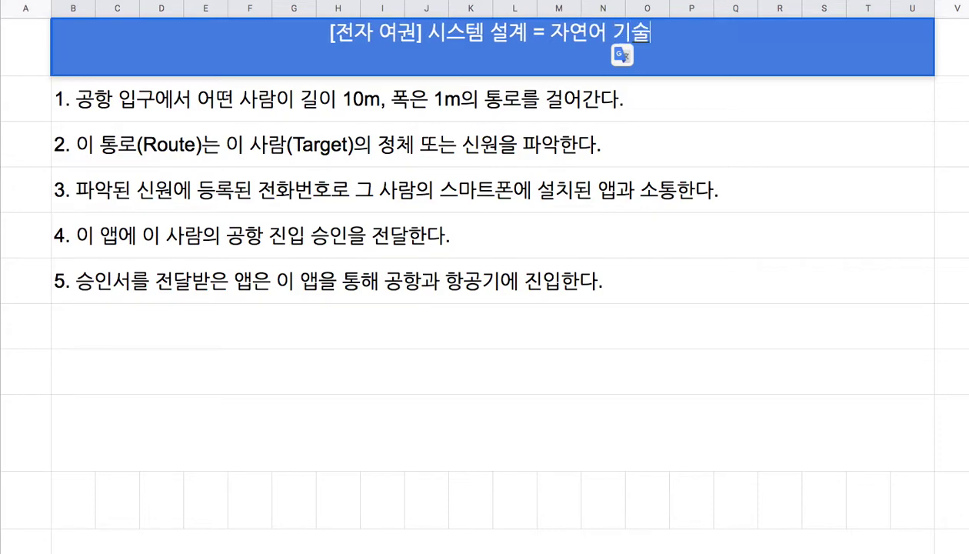
pyautogui.write(' => 기')
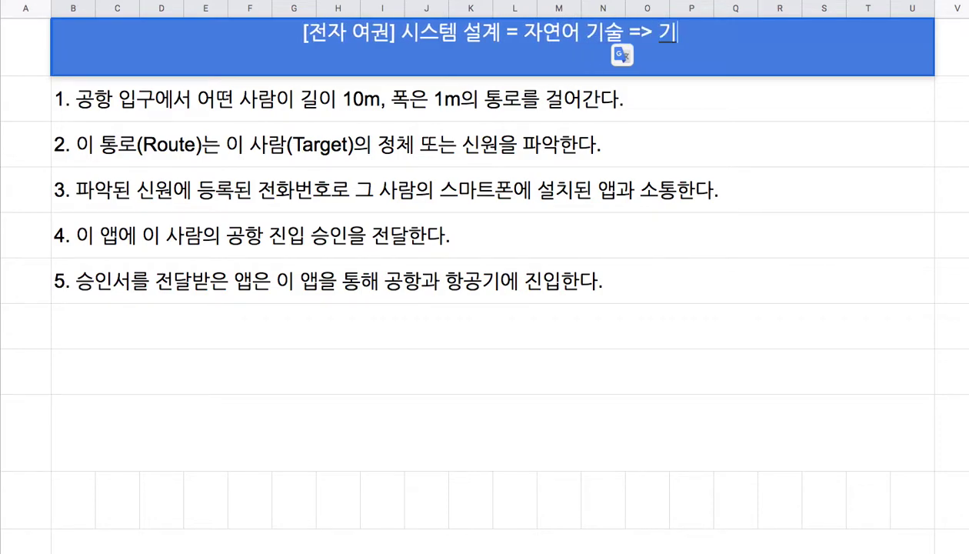
pyautogui.write('호로 전환')
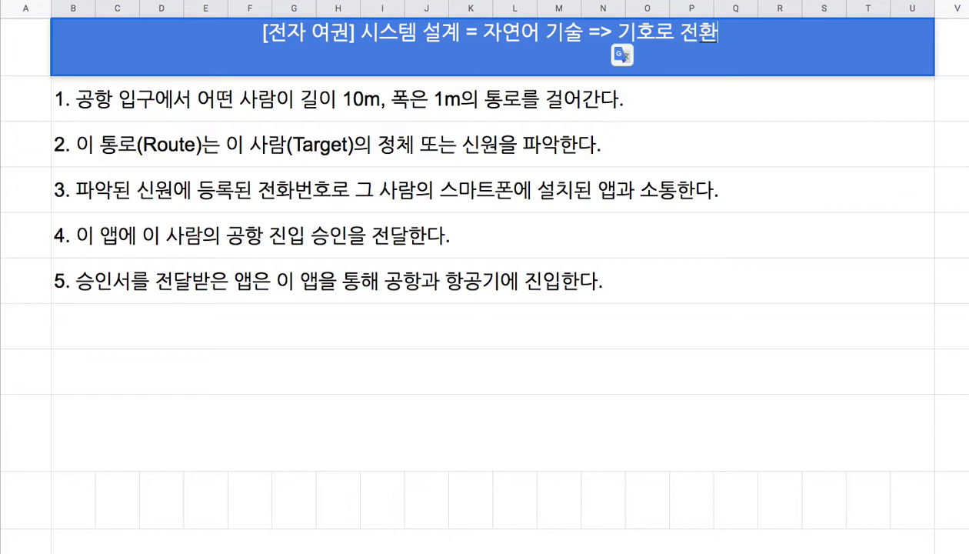
pyautogui.click(583, 35)
pyautogui.write('(영어)')
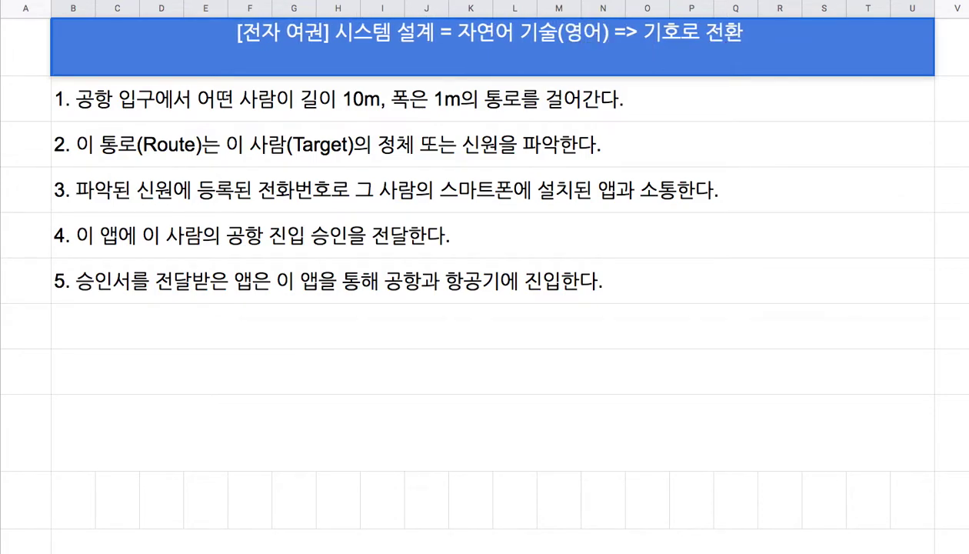
pyautogui.moveTo(535, 113); pyautogui.dragTo(594, 270)
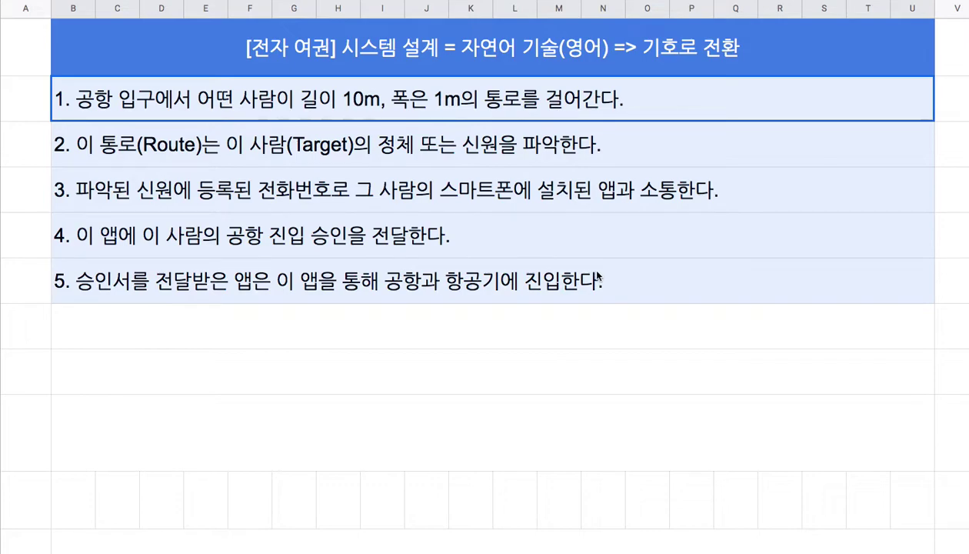
# Step: Append "(Behavior Trees) => 코드로 전환(C#) => Simulation => Elixir + Phoenix 코드로 작성" to the end of the title
pyautogui.doubleClick(575, 49)
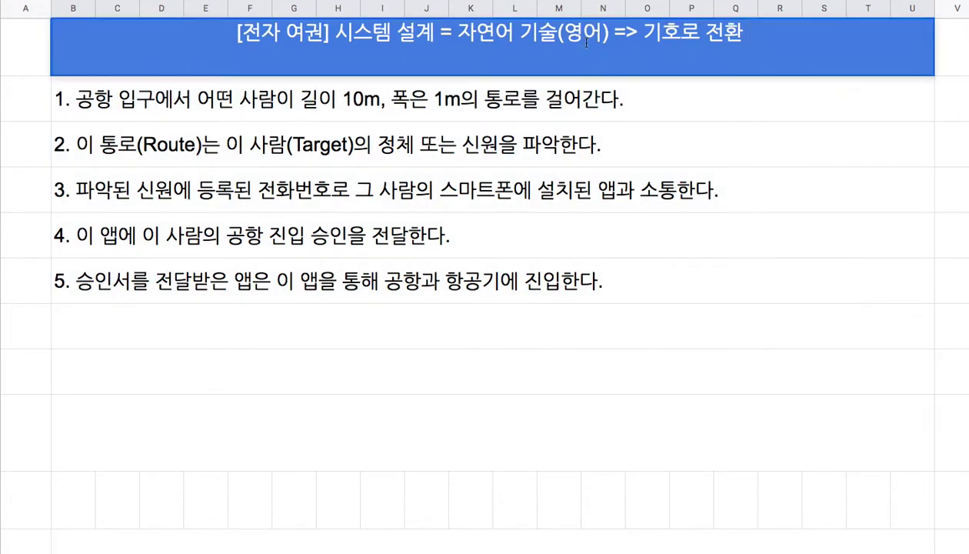
pyautogui.write('(')
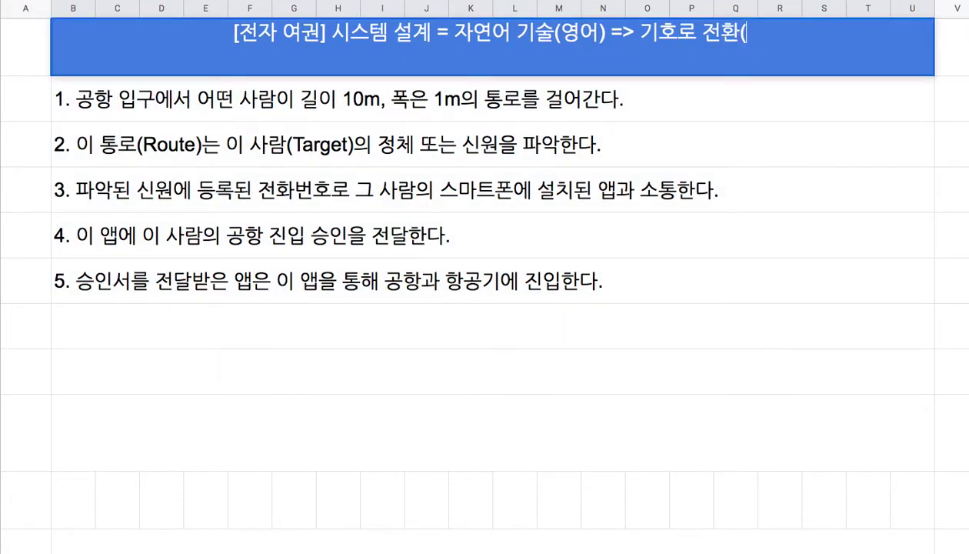
pyautogui.write('B')
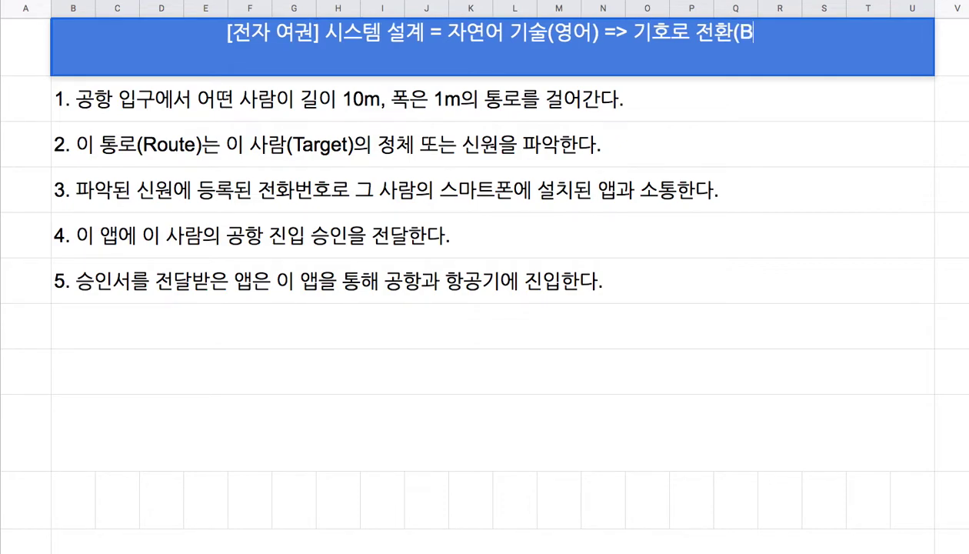
pyautogui.write('ehavior')
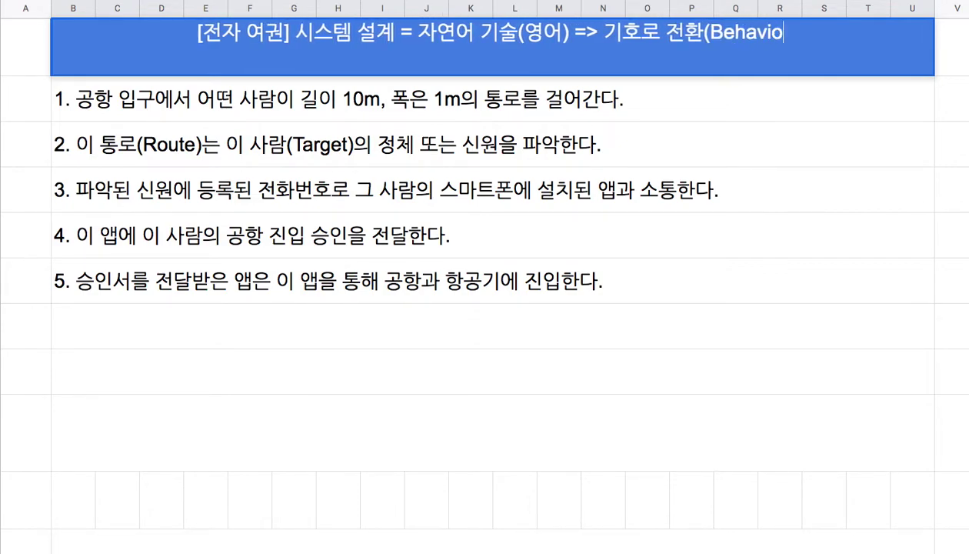
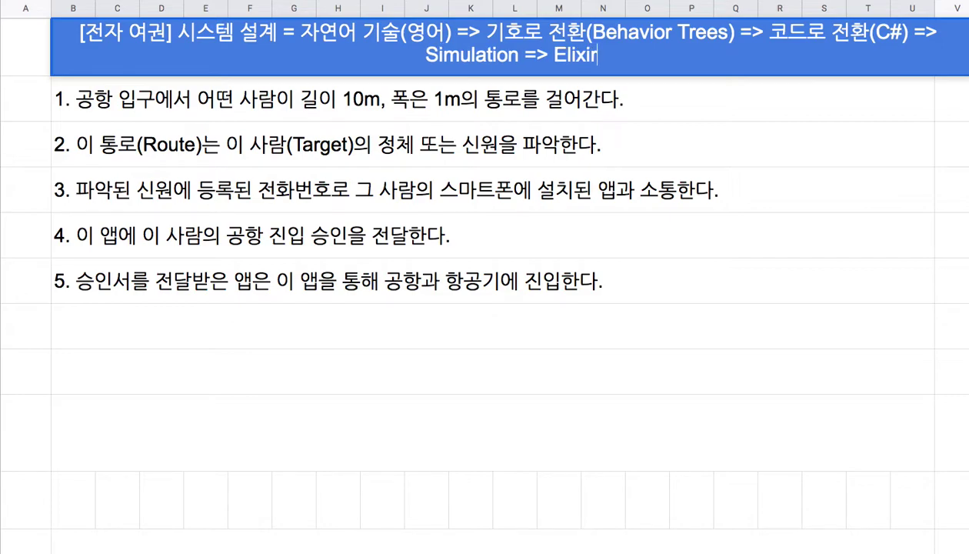
pyautogui.write('hoenix')
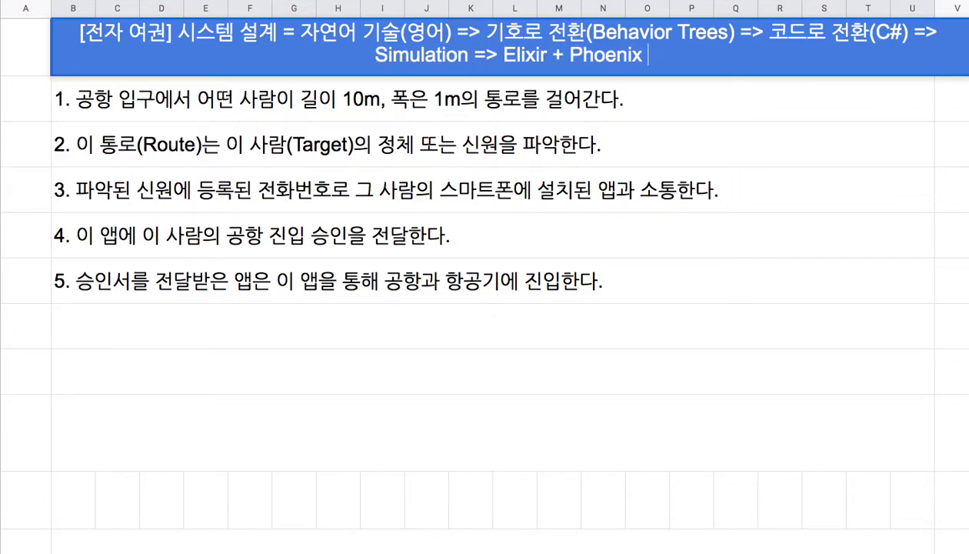
pyautogui.write(' 코드로 ')
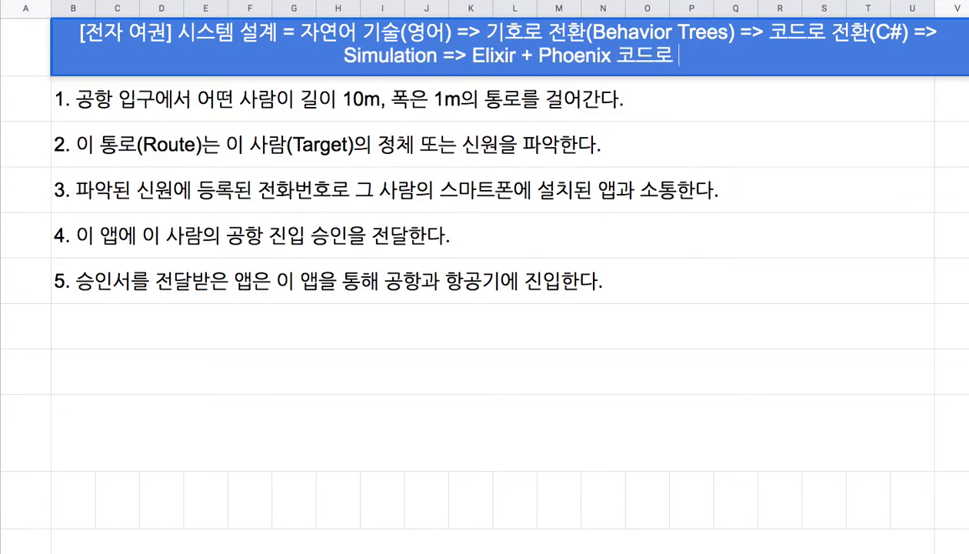
pyautogui.write('작성')
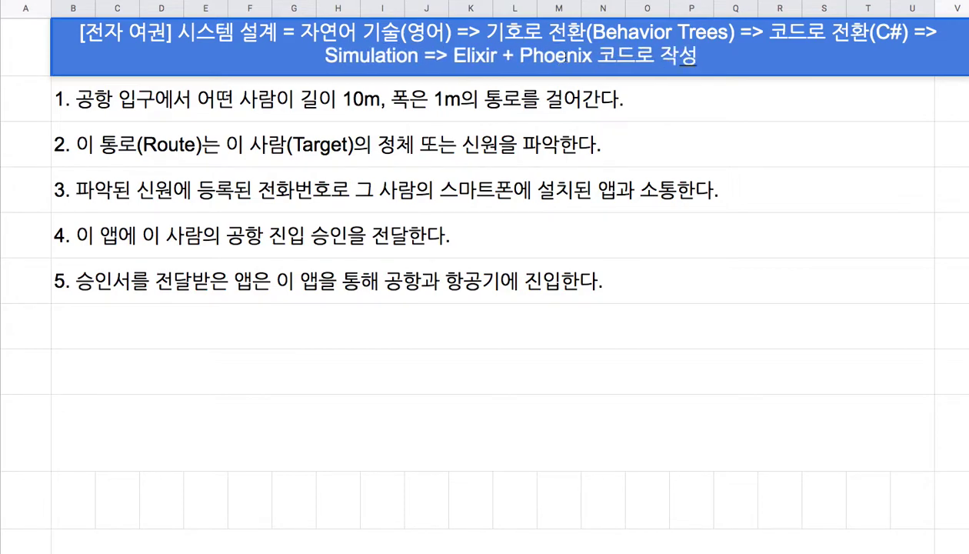
# Step: Review the title's stages "자연어 기술(영어)" and "기호로 전환(Behavior Trees)" against the numbered items 1 to 5
pyautogui.moveTo(296, 37); pyautogui.dragTo(400, 35)
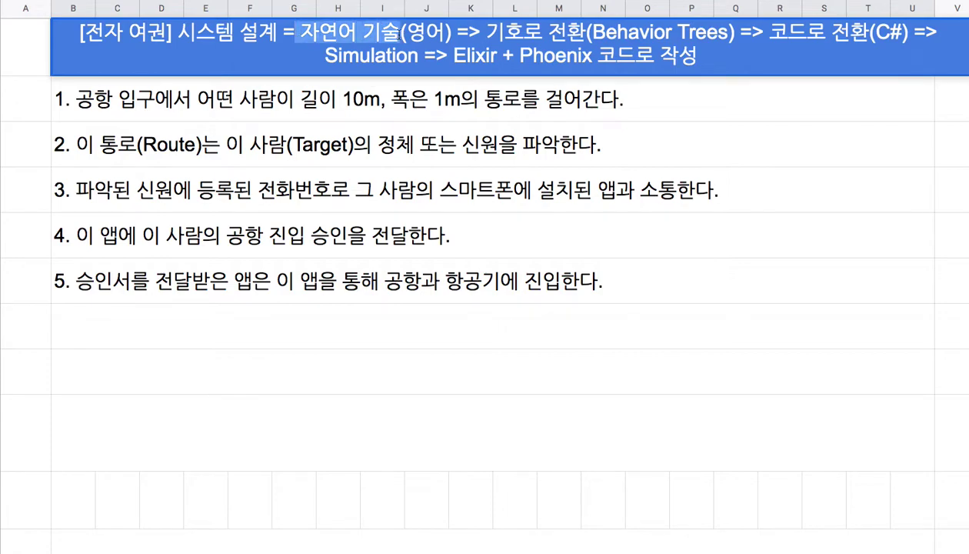
pyautogui.moveTo(280, 95); pyautogui.dragTo(349, 284)
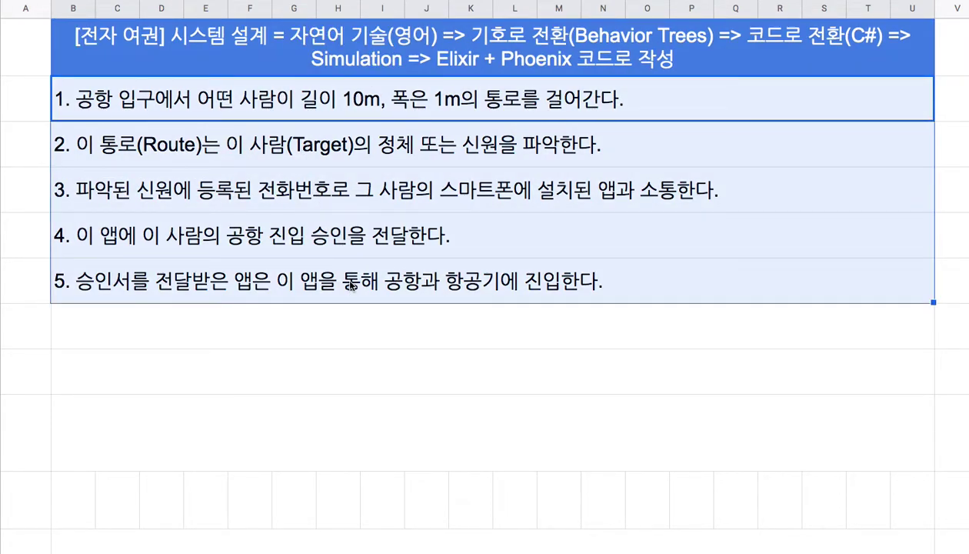
pyautogui.doubleClick(587, 36)
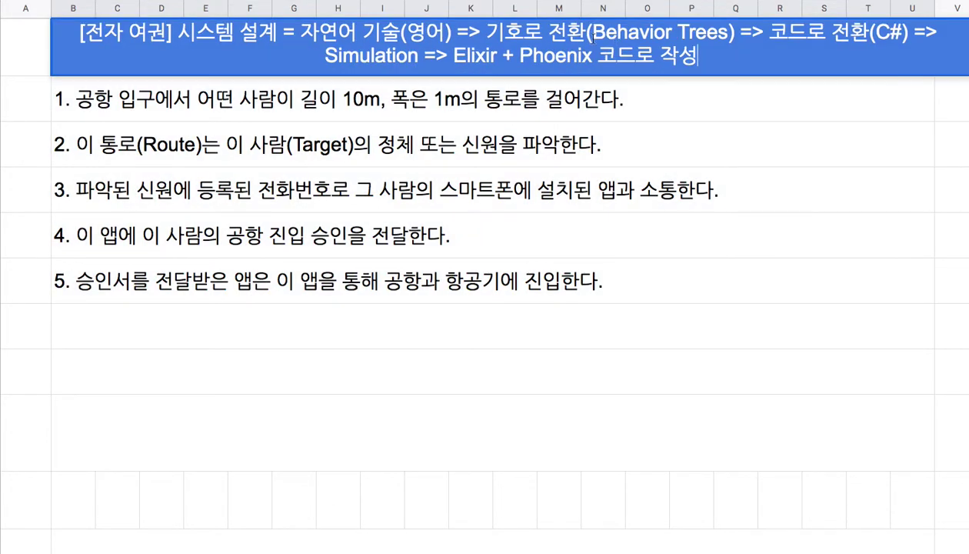
pyautogui.click(587, 153)
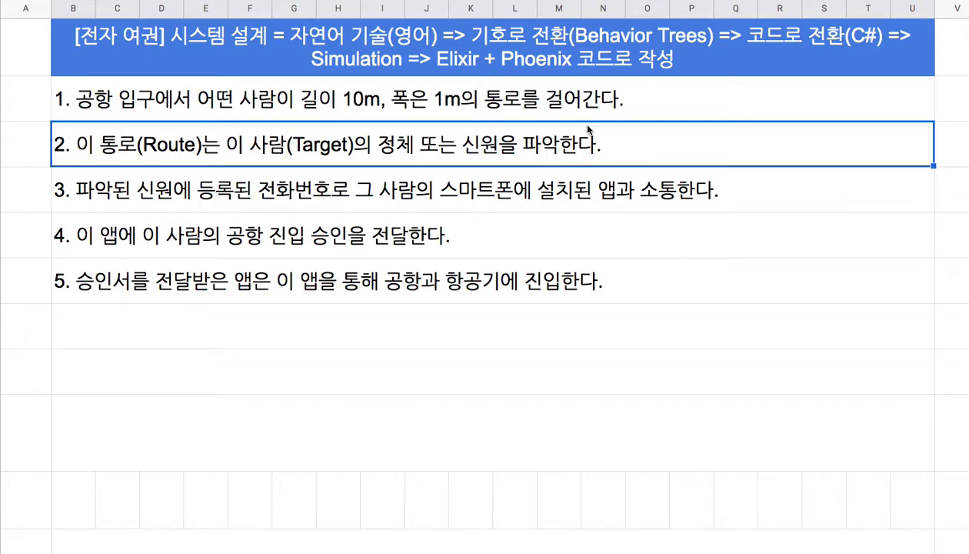
pyautogui.moveTo(536, 104); pyautogui.dragTo(573, 285)
pyautogui.click(456, 115)
pyautogui.click(450, 149)
# Step: Examine the wording of items 5, 4, 3 and 1, highlighting phrases within items 5 and 3
pyautogui.doubleClick(176, 284)
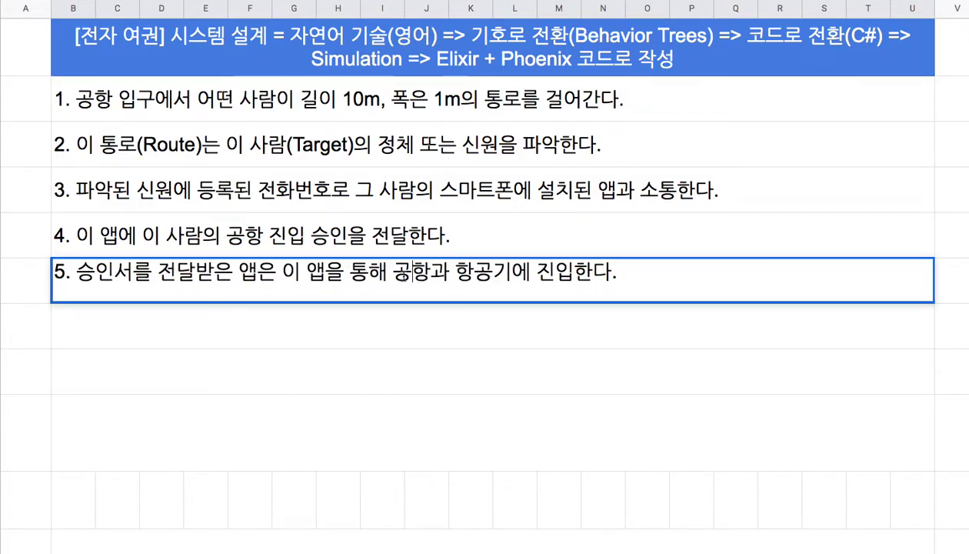
pyautogui.moveTo(412, 273); pyautogui.dragTo(554, 276)
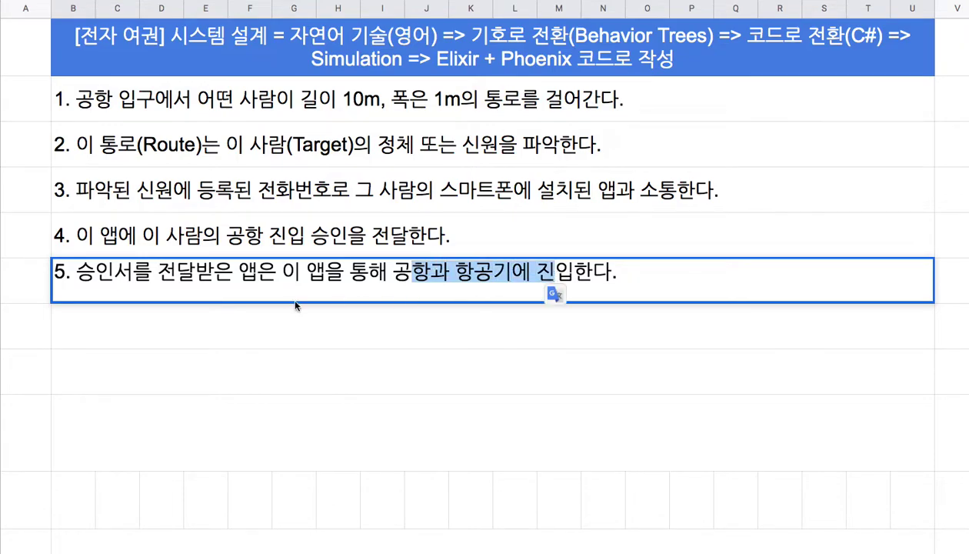
pyautogui.doubleClick(264, 237)
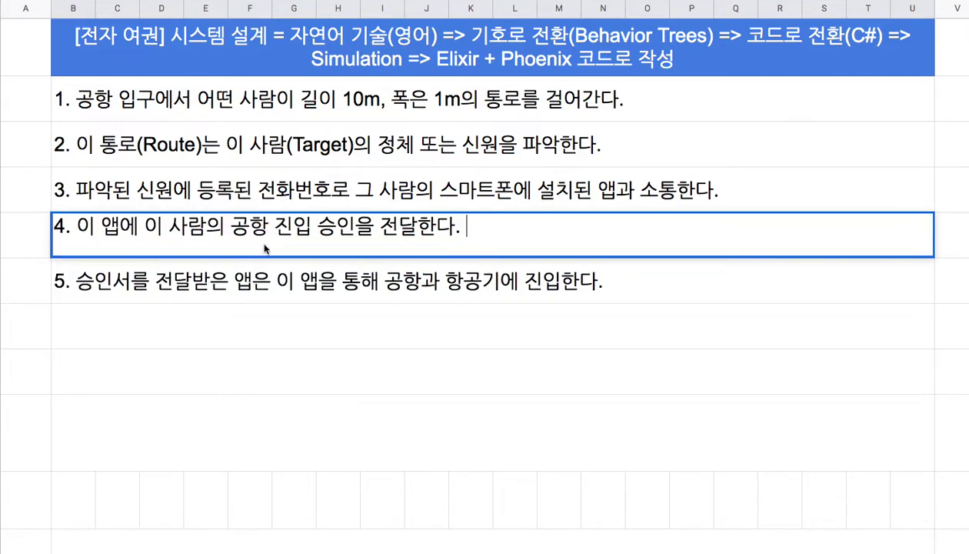
pyautogui.doubleClick(558, 191)
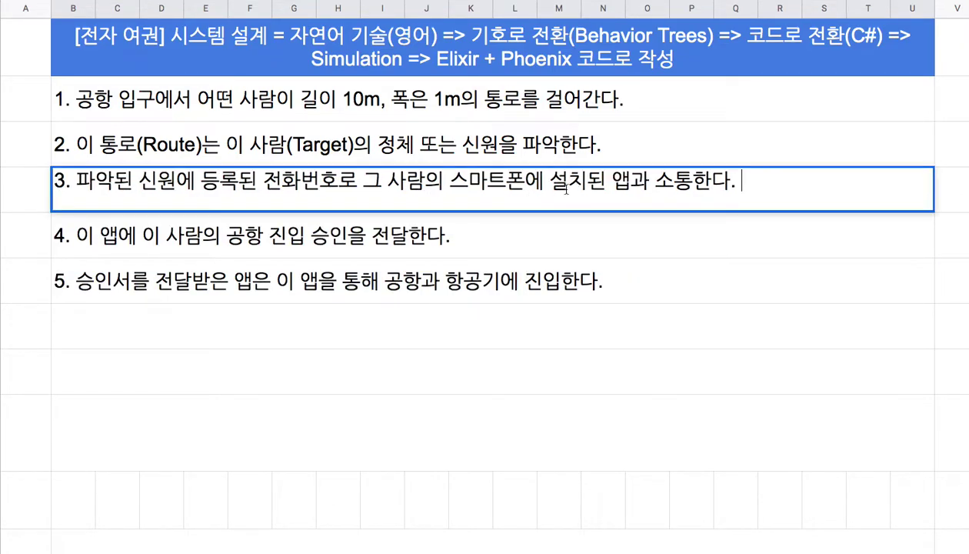
pyautogui.moveTo(631, 181); pyautogui.dragTo(674, 181)
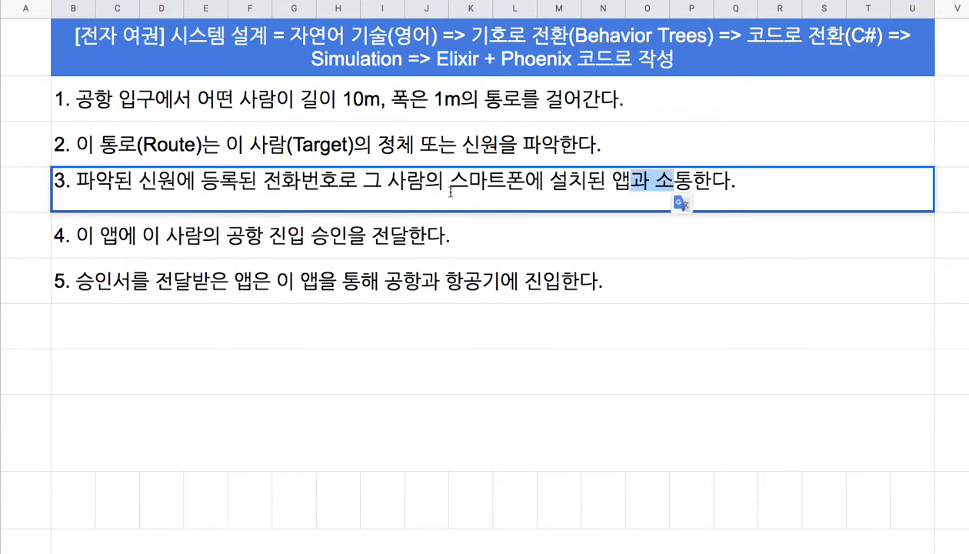
pyautogui.moveTo(114, 183); pyautogui.dragTo(220, 189)
pyautogui.click(139, 185)
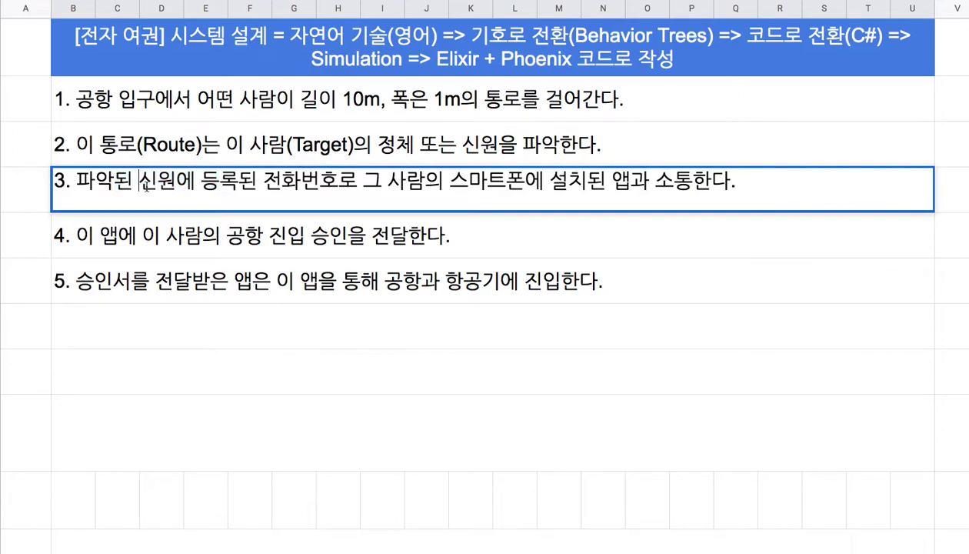
pyautogui.click(96, 107)
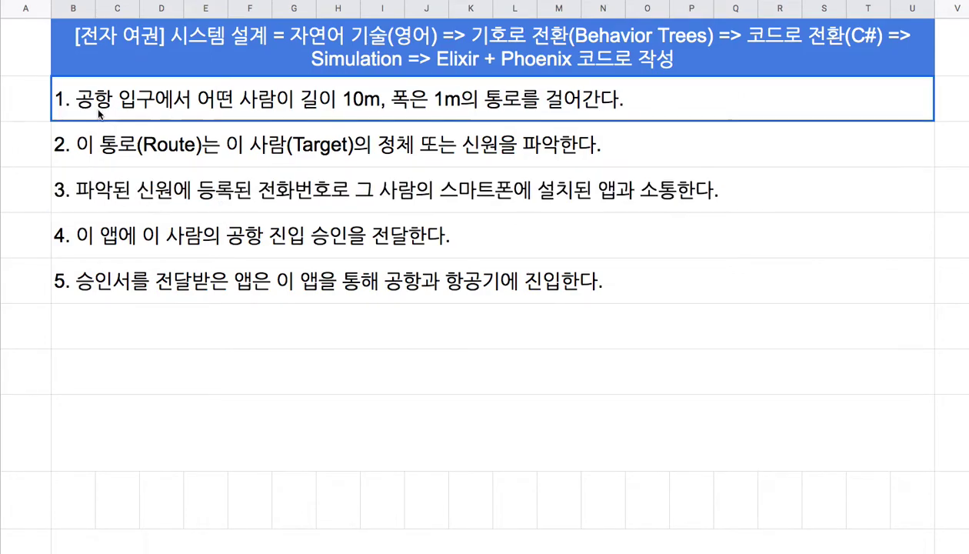
pyautogui.press('Return')
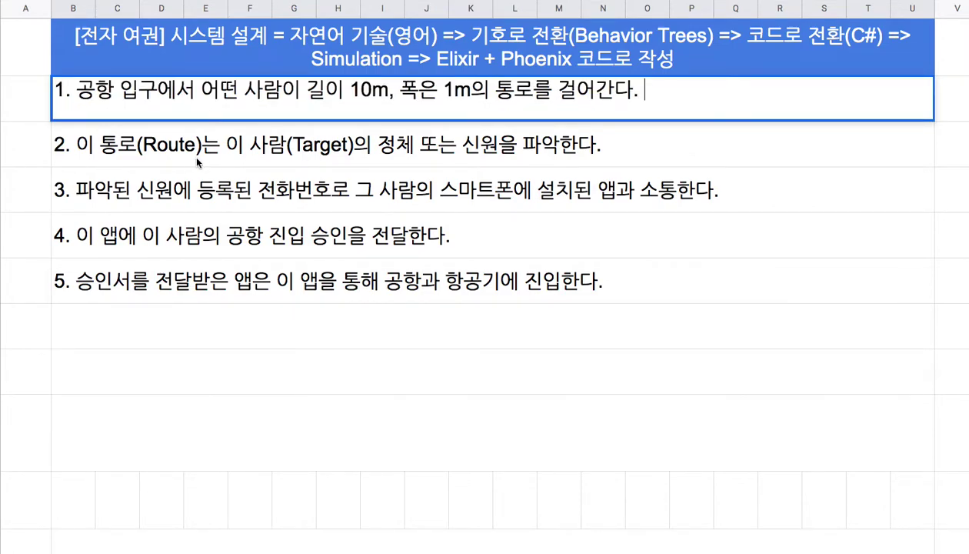
# Step: Insert "공항에 할당된 수풀(Supul)은" at the start of item 2, directly before "이 통로(Route)"
pyautogui.doubleClick(96, 150)
pyautogui.click(75, 137)
pyautogui.write('고공항')
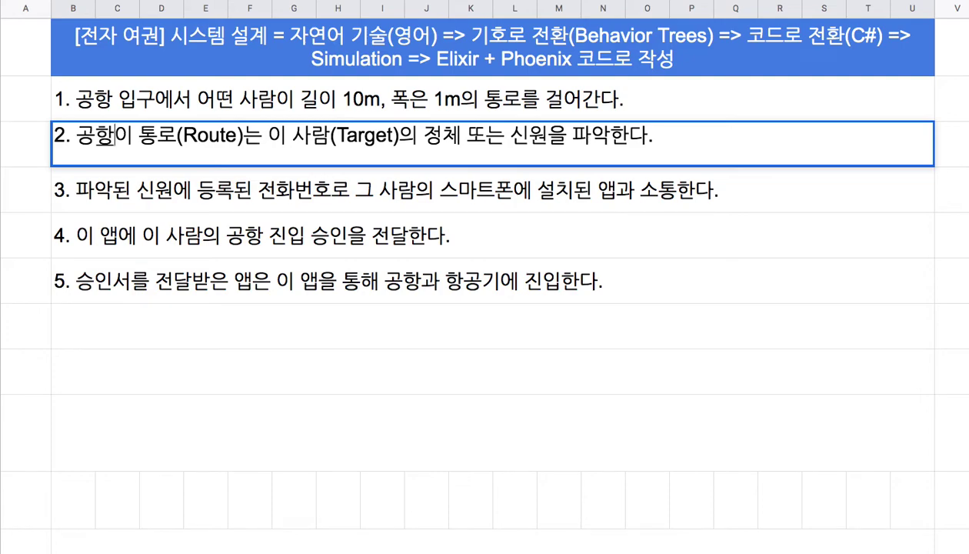
pyautogui.write('에 할당된 숲')
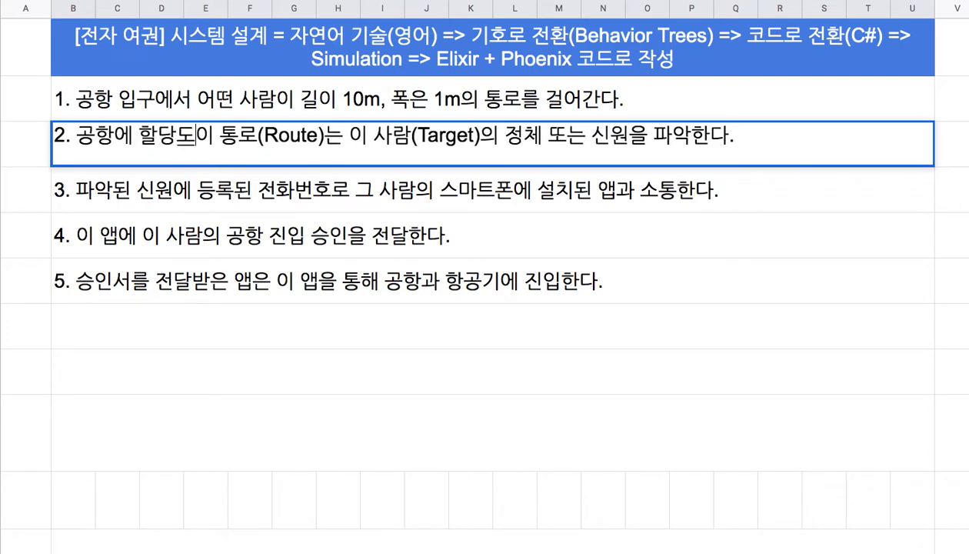
pyautogui.write('풀(')
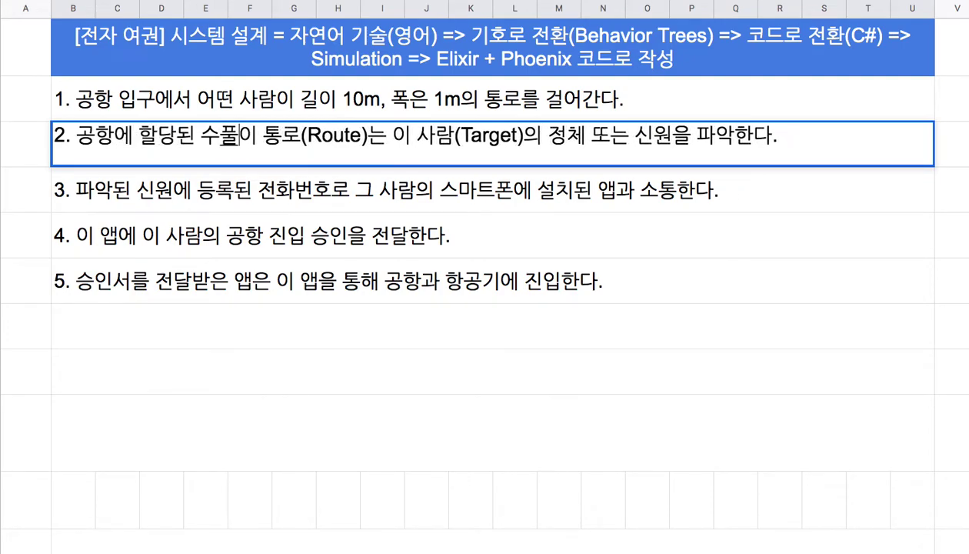
pyautogui.write('Supul)')
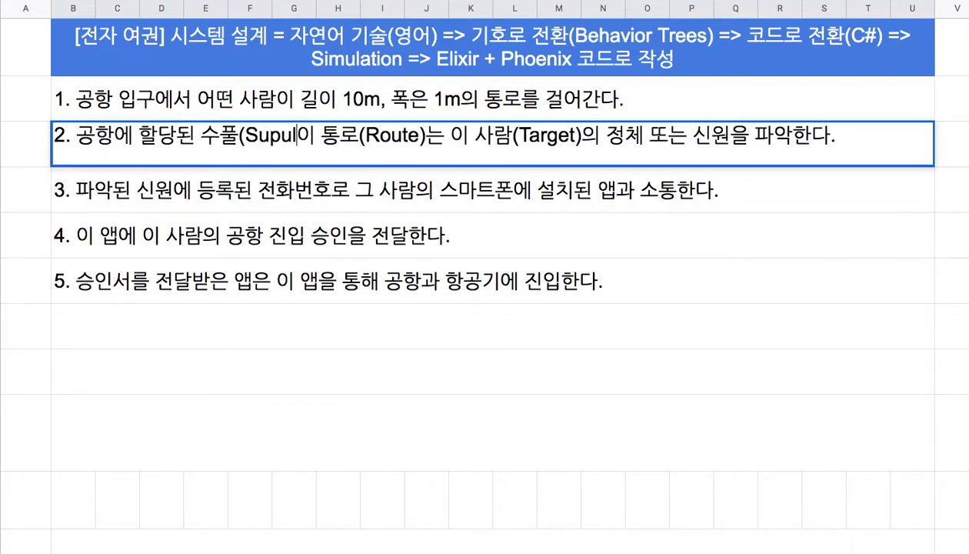
pyautogui.write('은')
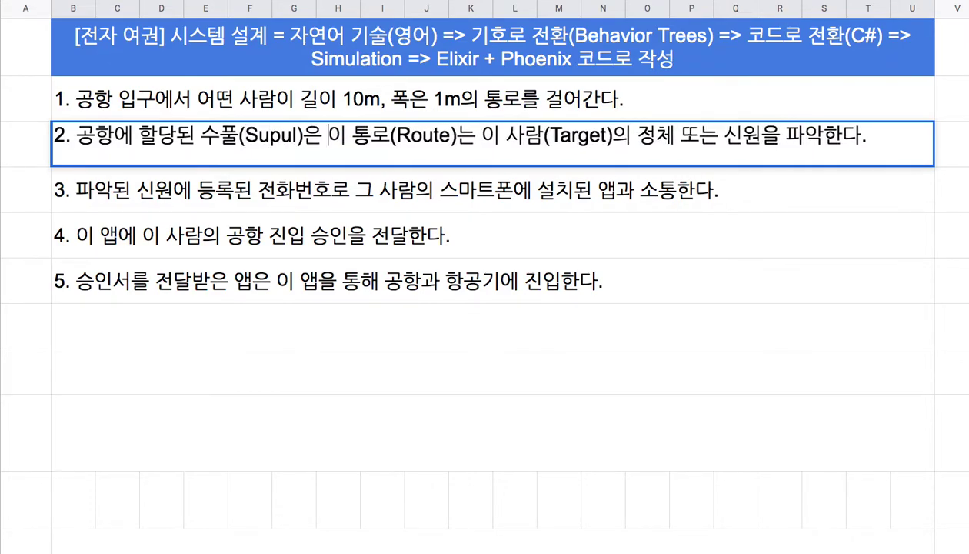
# Step: Replace the particle "는" after "통로(Route)" in item 2 with "를 통해"
pyautogui.click(471, 134)
pyautogui.hotkey('shift', 'Left')
pyautogui.write('ㄹ를 통해')
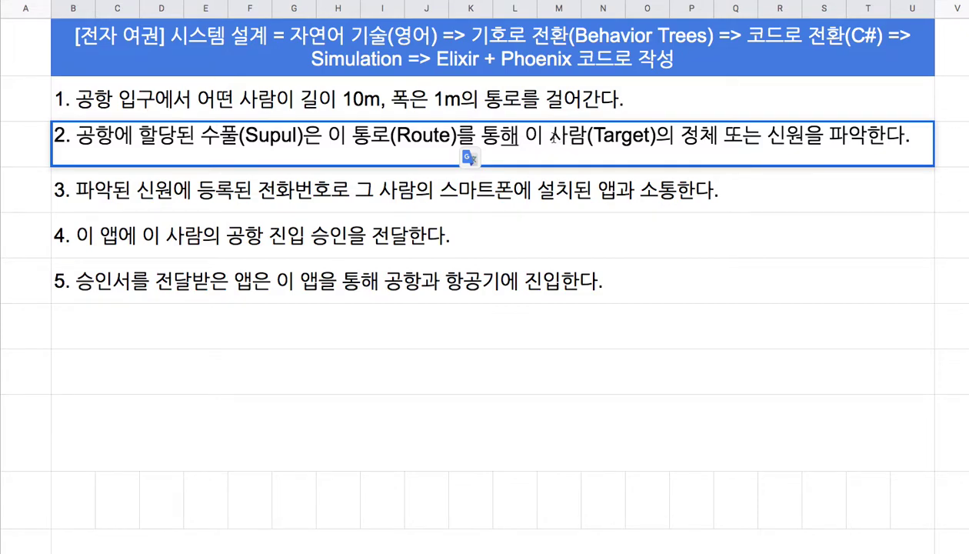
# Step: Color the text "통로(Route)" in item 2 dark red and commit the item
pyautogui.moveTo(351, 136); pyautogui.dragTo(455, 143)
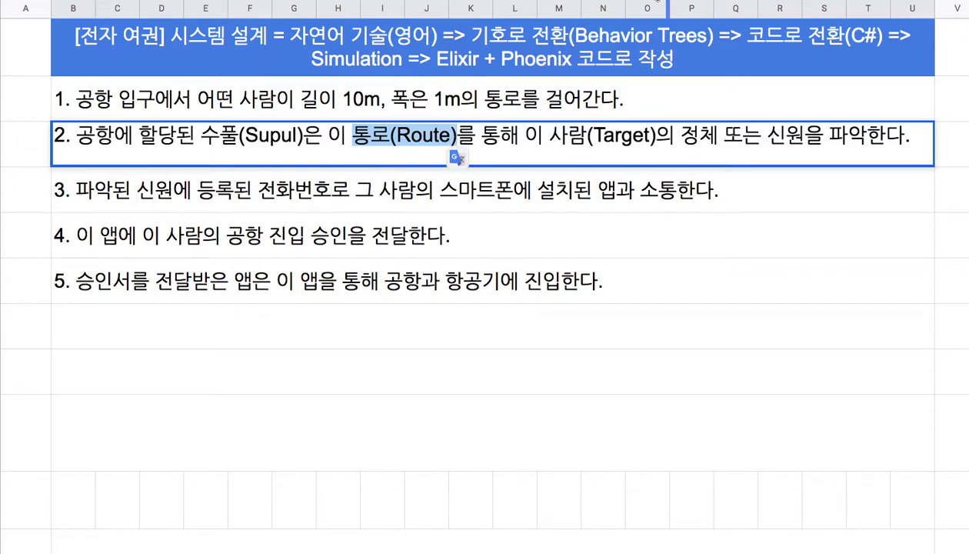
pyautogui.click(654, 3)
pyautogui.click(683, 130)
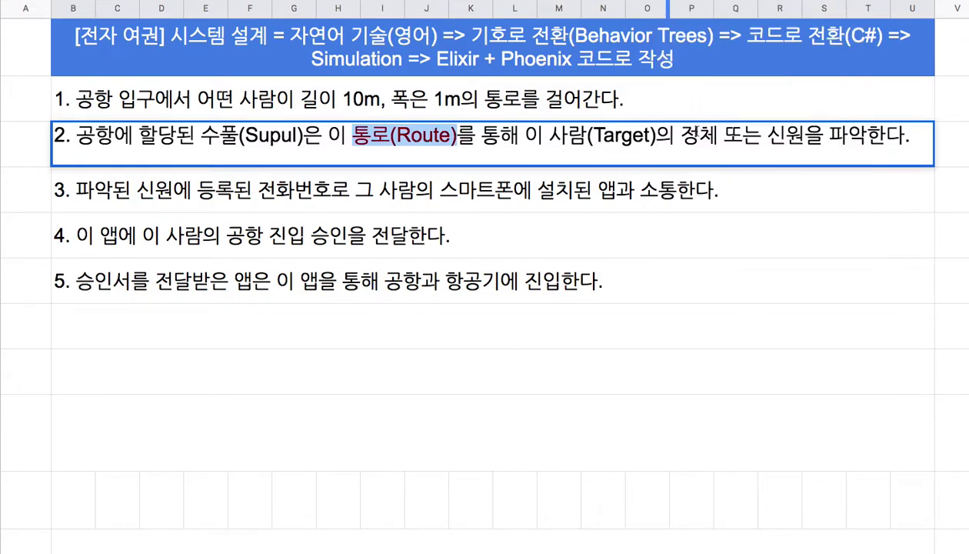
pyautogui.click(483, 198)
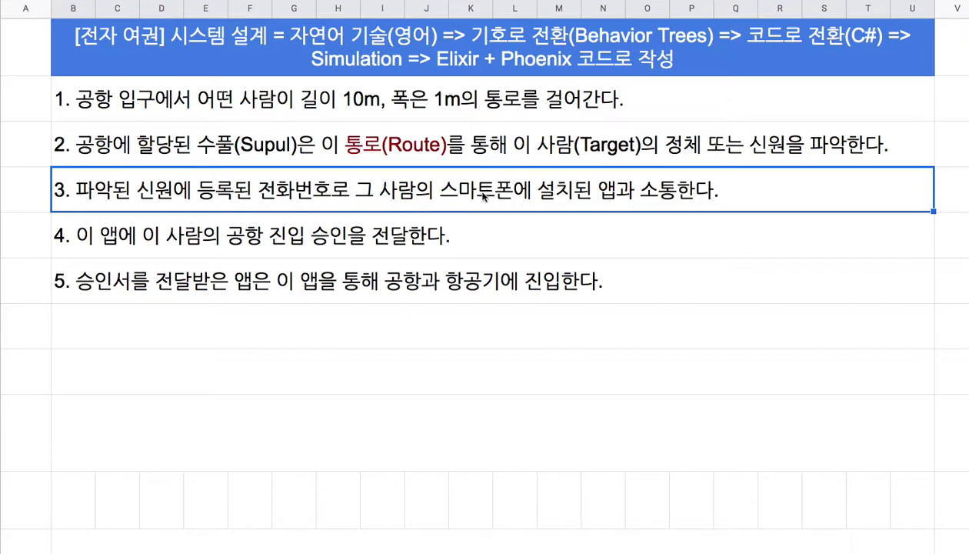
# Step: Highlight the term "수풀(Supul)" in item 2 for review
pyautogui.click(185, 152)
pyautogui.doubleClick(184, 152)
pyautogui.moveTo(217, 135); pyautogui.dragTo(302, 136)
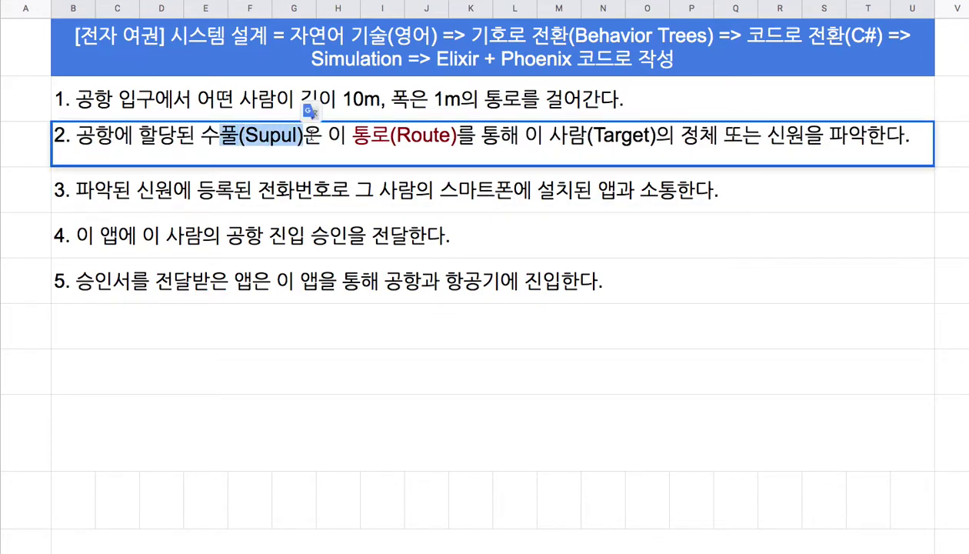
# Step: Insert "(지슬 = Zsl)" after "신원" in item 3 and highlight "지슬" for review
pyautogui.doubleClick(163, 204)
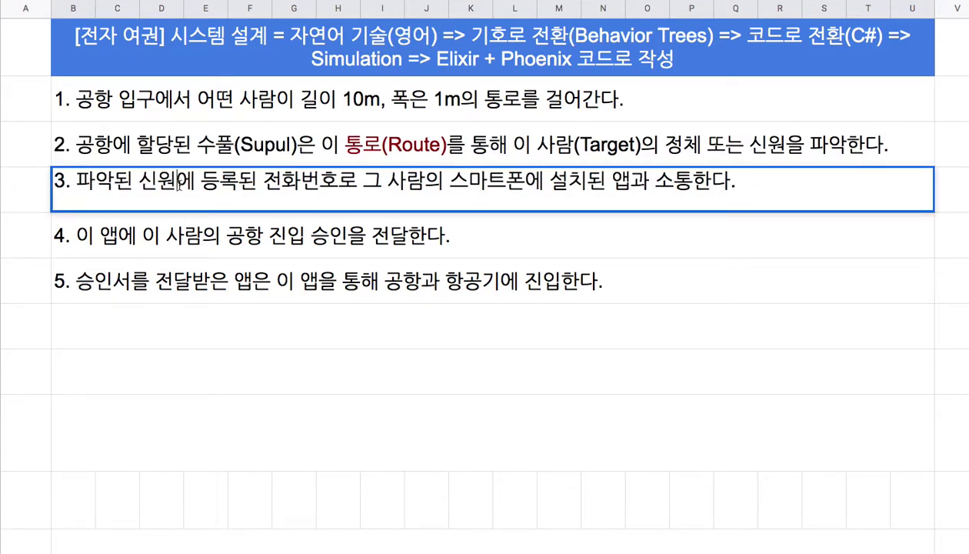
pyautogui.write('(지슬 = Zsl')
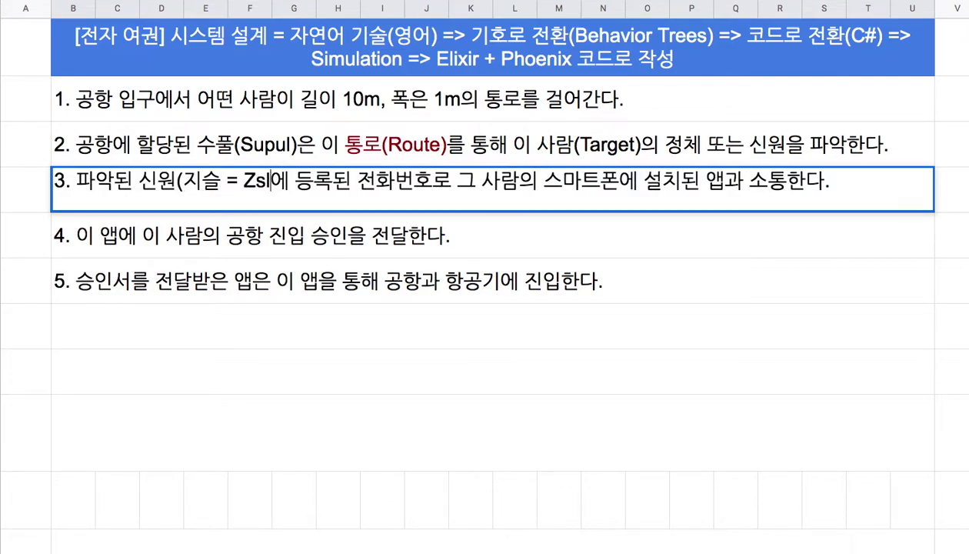
pyautogui.write(')')
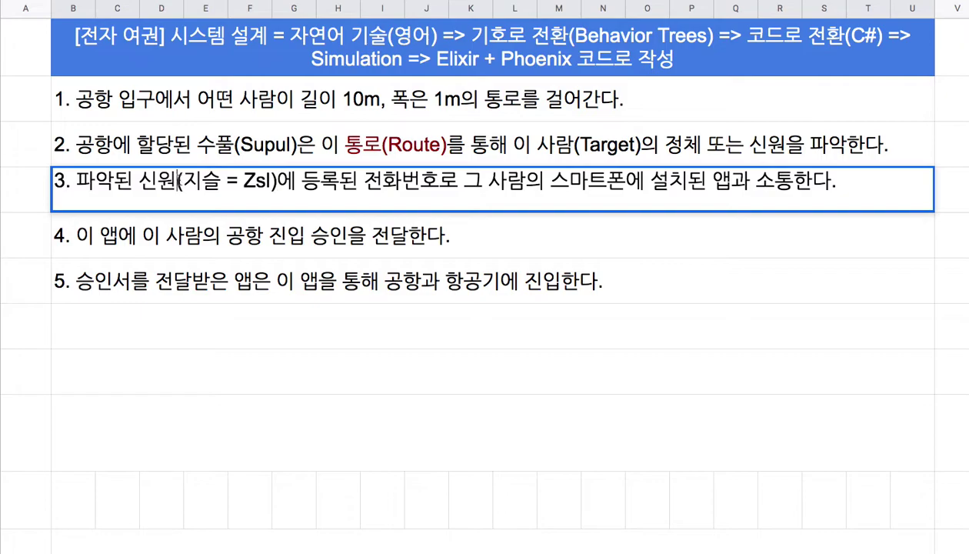
pyautogui.moveTo(177, 180); pyautogui.dragTo(221, 182)
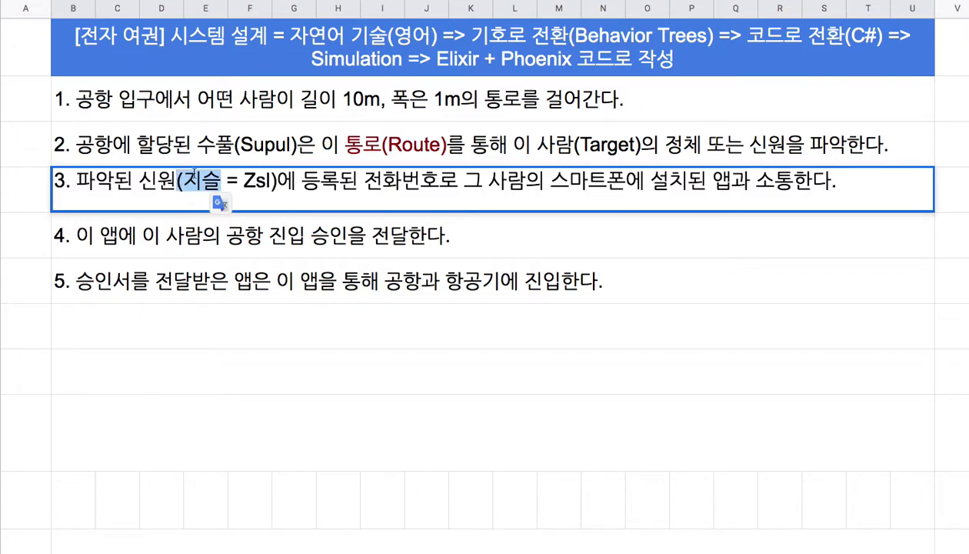
pyautogui.moveTo(182, 181); pyautogui.dragTo(219, 182)
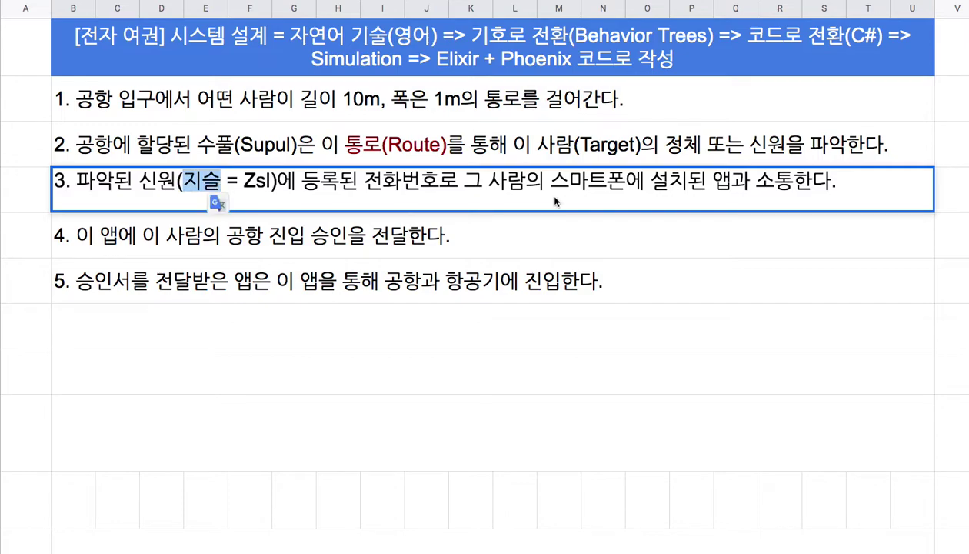
# Step: Insert "(patchwork)" after "앱" in item 3 and highlight the inserted word for review
pyautogui.moveTo(580, 181); pyautogui.dragTo(728, 182)
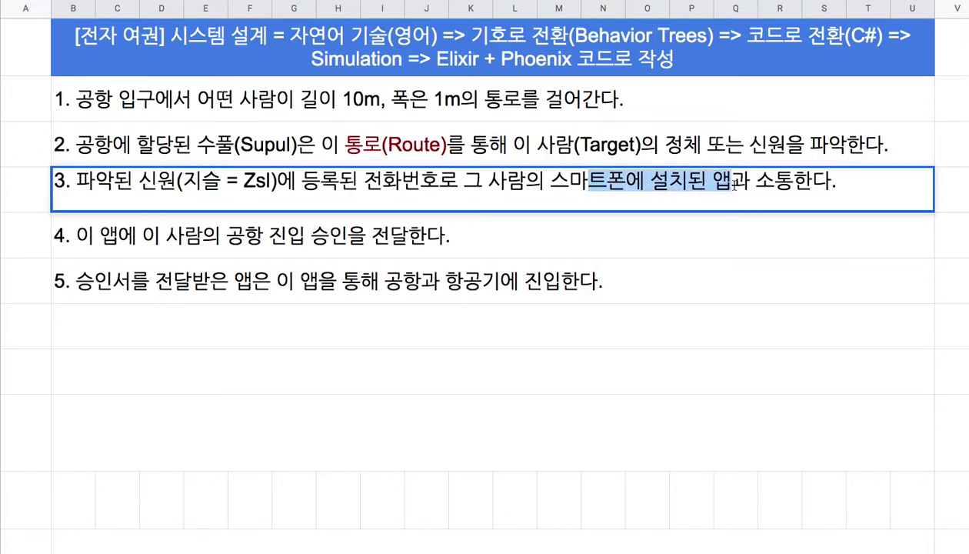
pyautogui.click(732, 183)
pyautogui.write('(')
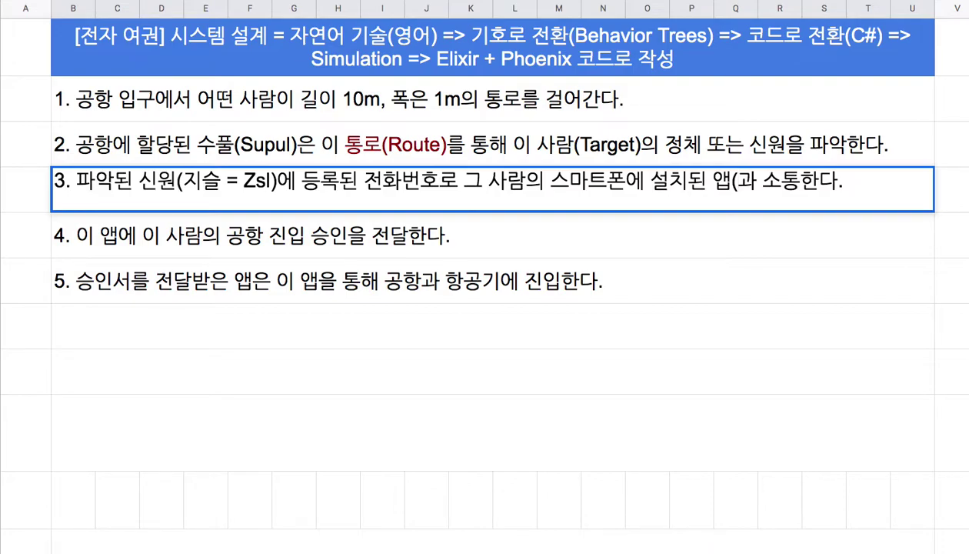
pyautogui.write('patchwo')
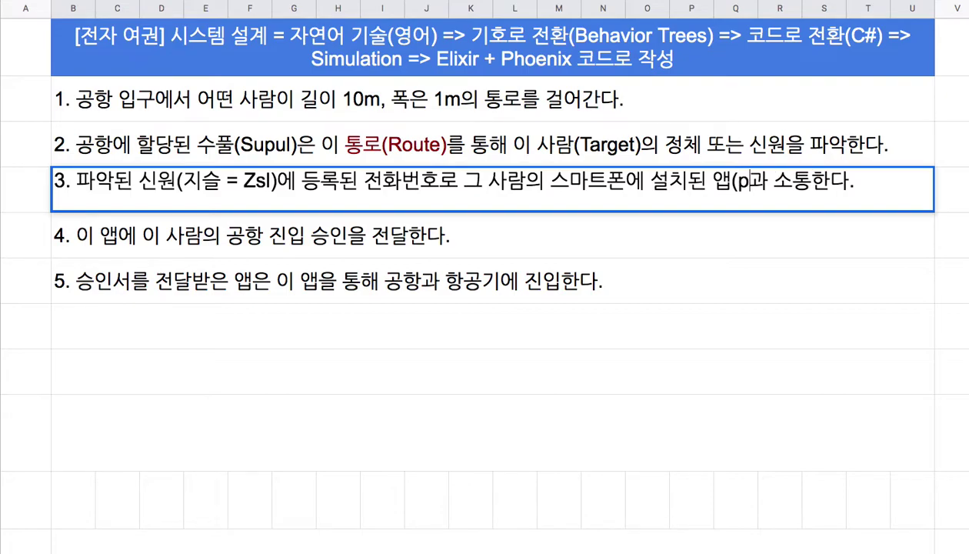
pyautogui.write('rk')
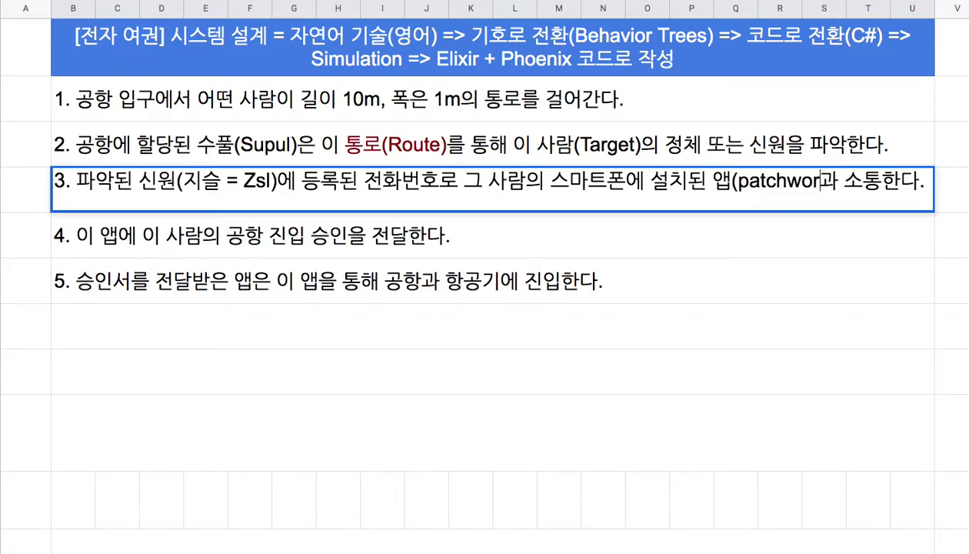
pyautogui.write(')')
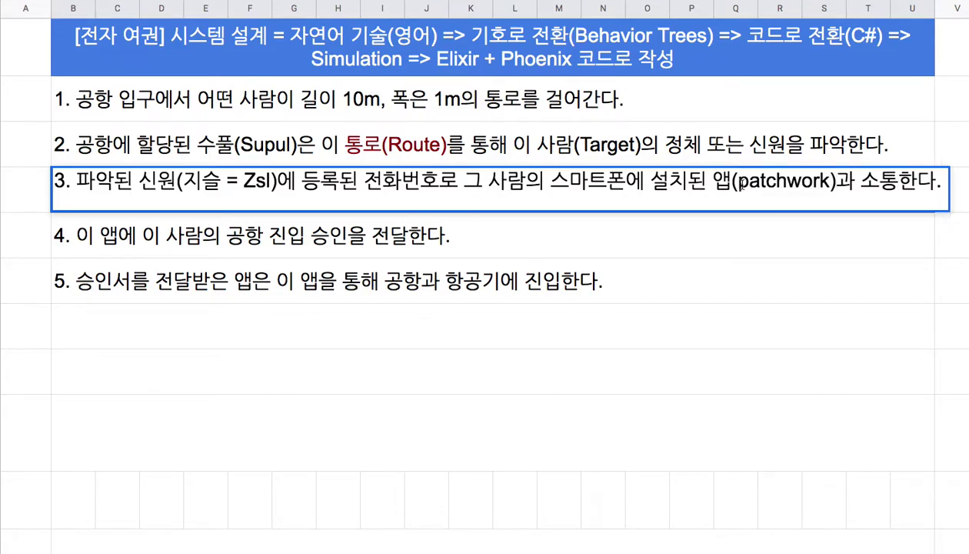
pyautogui.doubleClick(769, 181)
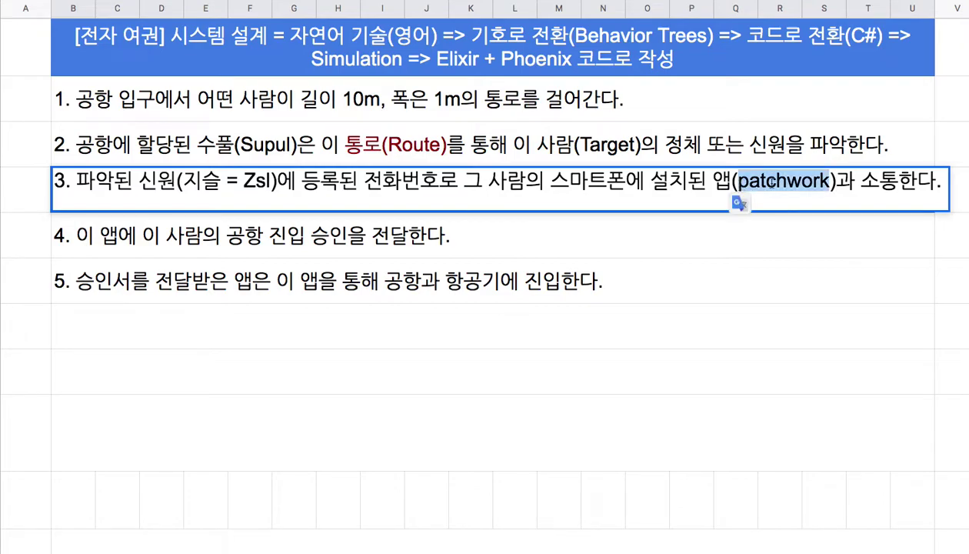
pyautogui.click(764, 182)
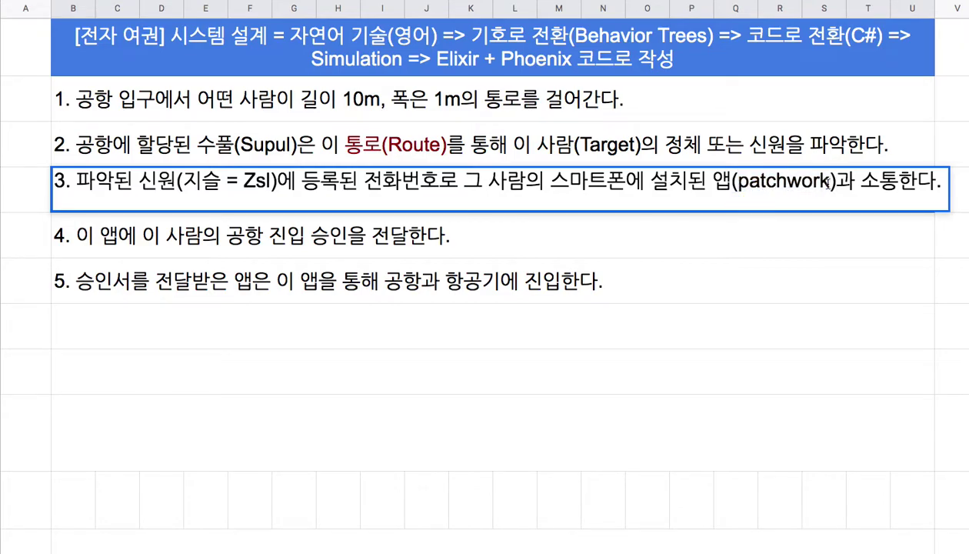
# Step: Extend "patchwork" in item 3 to "patchwork's elixir version" and highlight the parenthesized text for review
pyautogui.click(828, 181)
pyautogui.press('BackSpace')
pyautogui.write("'s eli")
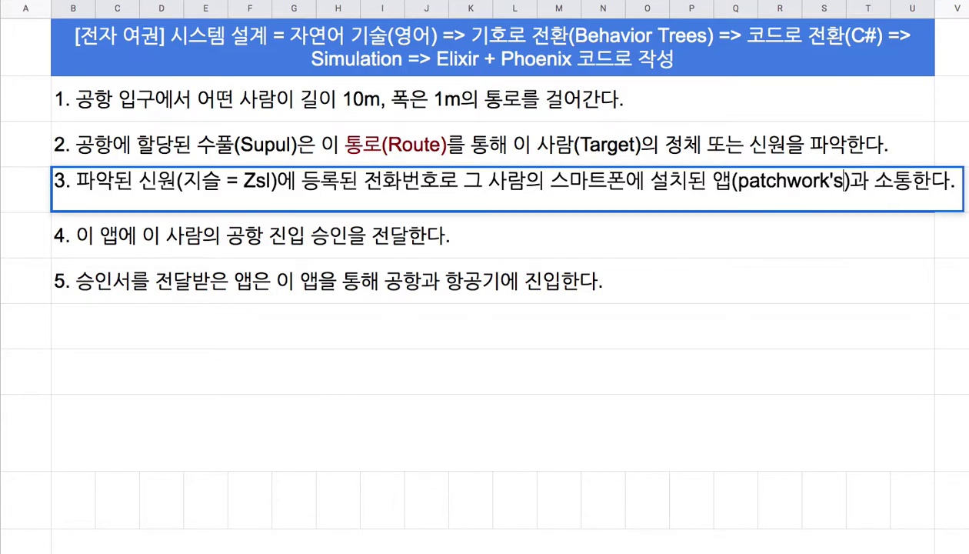
pyautogui.write('xir')
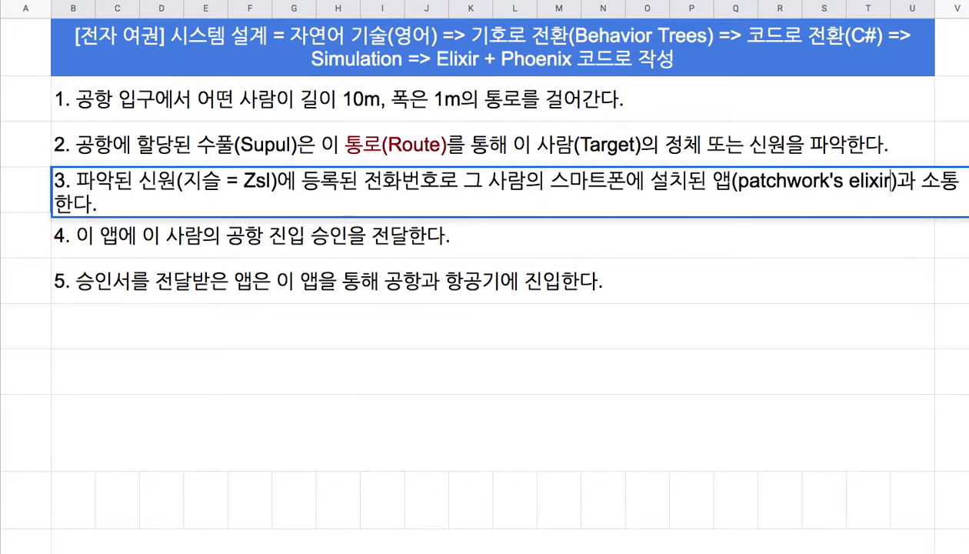
pyautogui.write(' version')
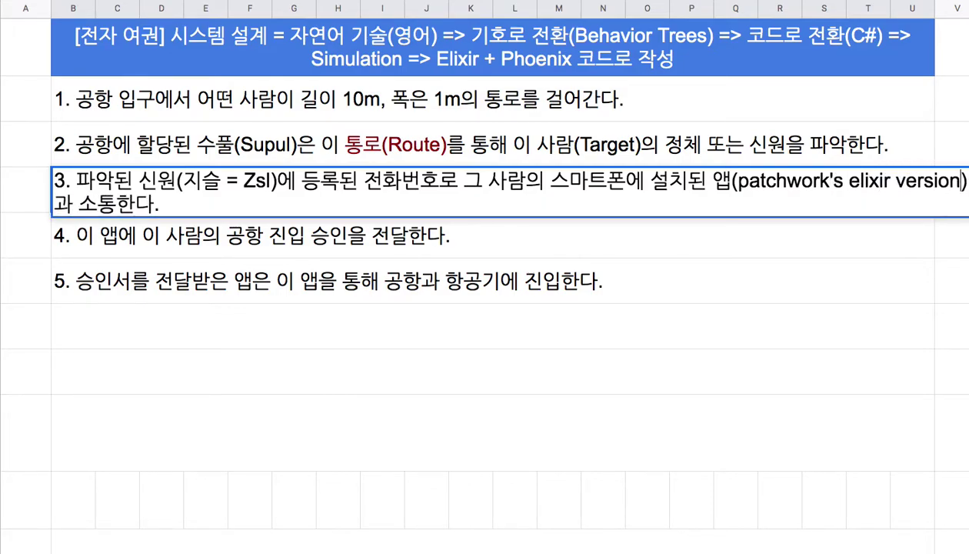
pyautogui.moveTo(733, 181); pyautogui.dragTo(938, 183)
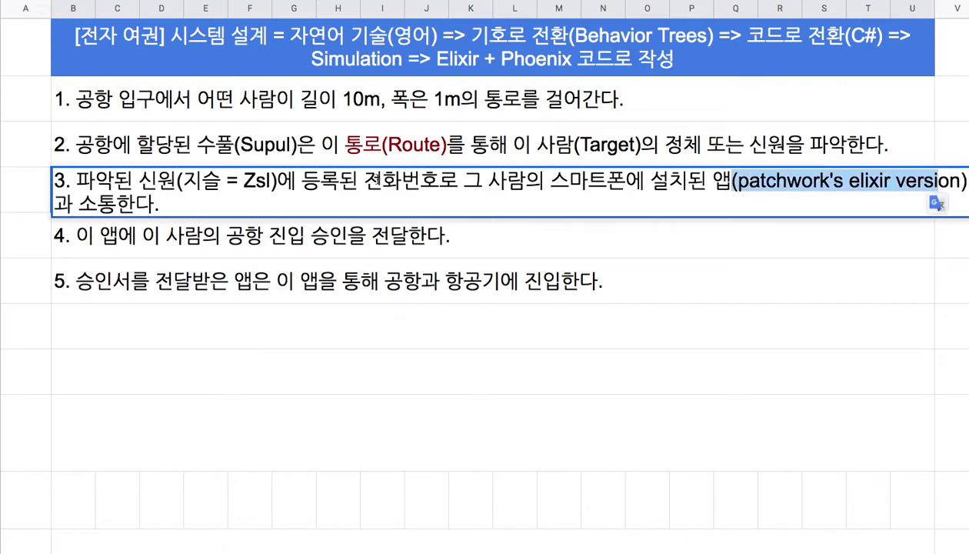
# Step: Add " == pup" after "Supul" inside the parentheses in item 2 and commit the item
pyautogui.doubleClick(255, 152)
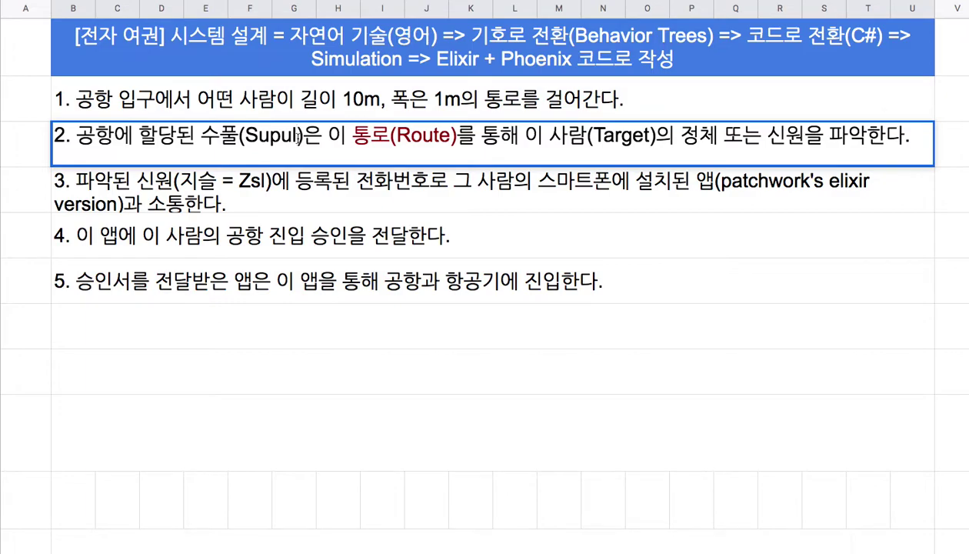
pyautogui.write('== ')
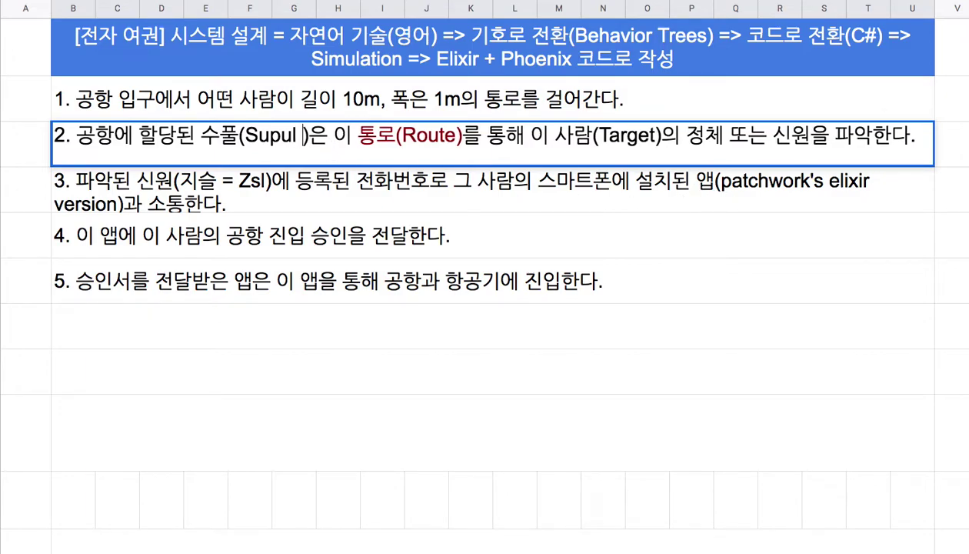
pyautogui.write('pup')
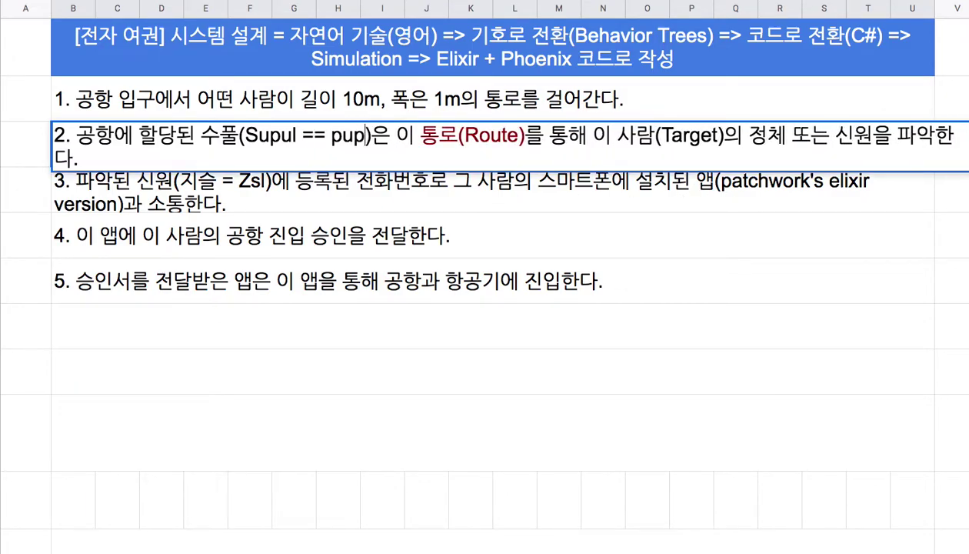
pyautogui.press('Return')
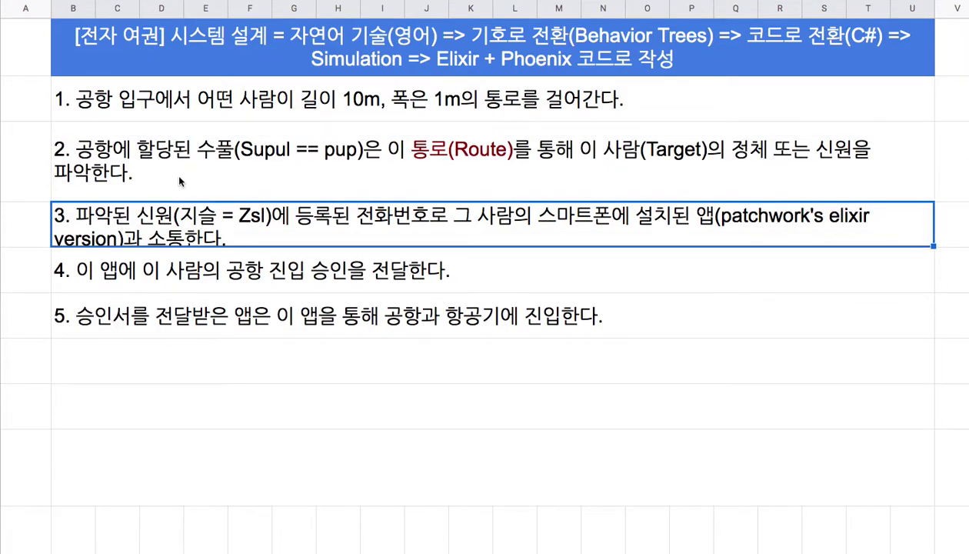
# Step: Increase the height of item 3's row so that its two wrapped lines fit
pyautogui.hotkey('shift', 'space')
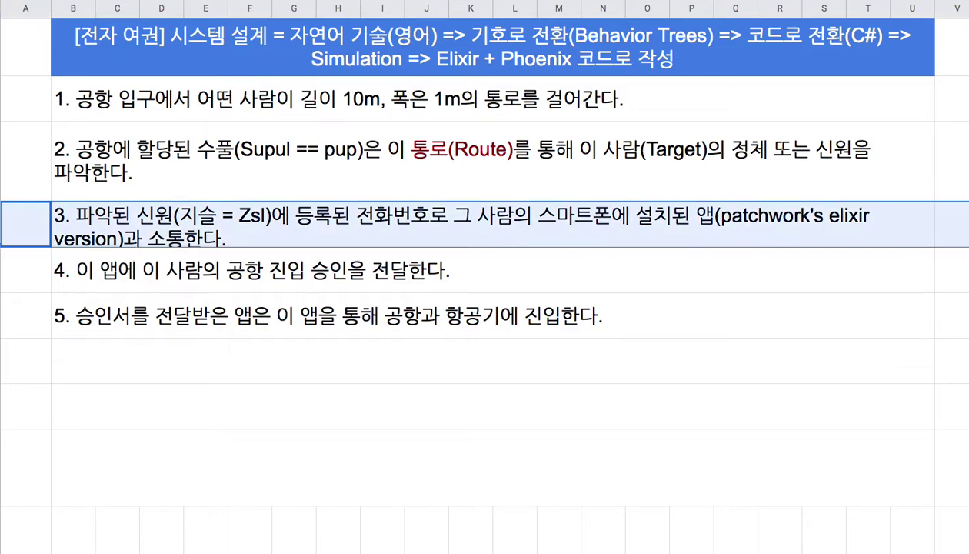
pyautogui.click(227, 237)
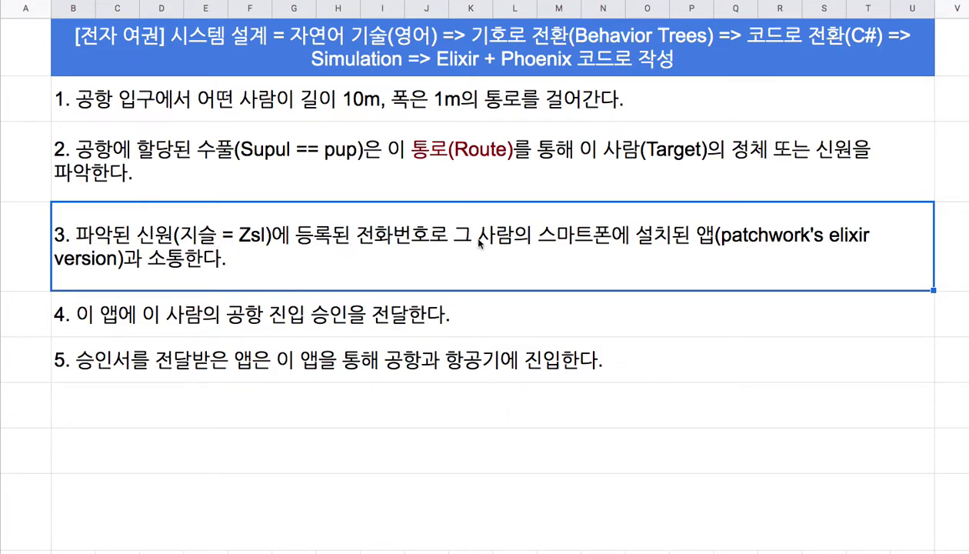
# Step: Review item 3 by highlighting "앱", the phrase "사람의 스마트폰에 설치된 앱" and the word "patchwork's"
pyautogui.doubleClick(758, 239)
pyautogui.doubleClick(721, 217)
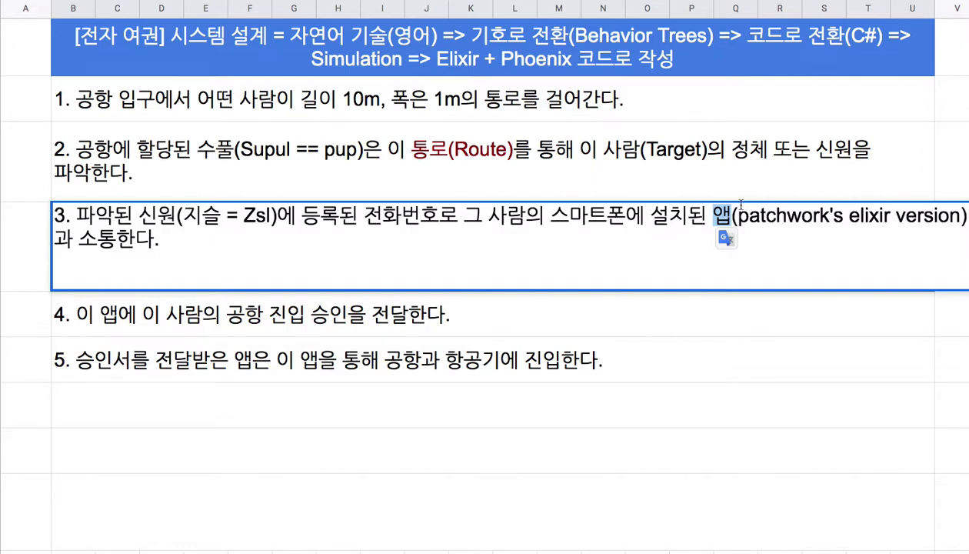
pyautogui.click(706, 212)
pyautogui.doubleClick(720, 215)
pyautogui.click(696, 236)
pyautogui.moveTo(480, 217); pyautogui.dragTo(731, 218)
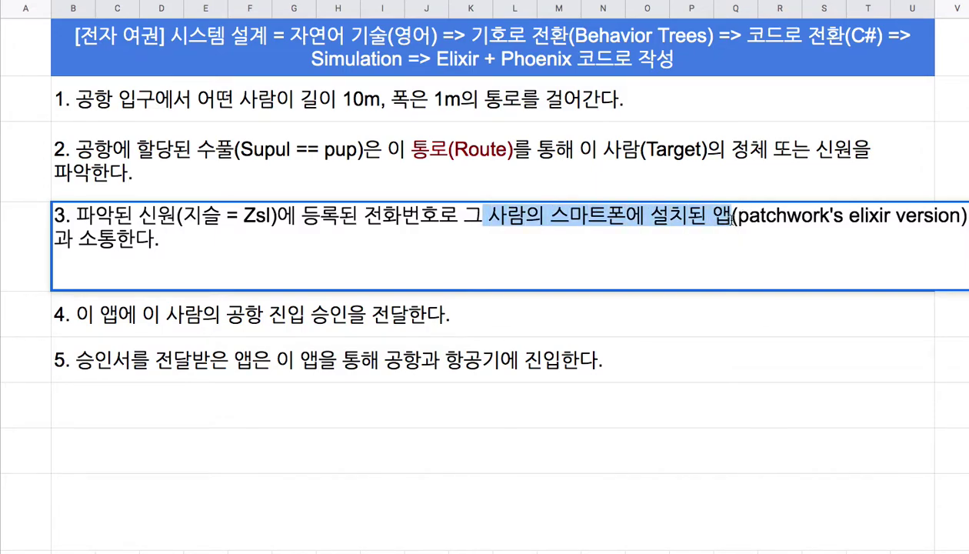
pyautogui.doubleClick(785, 217)
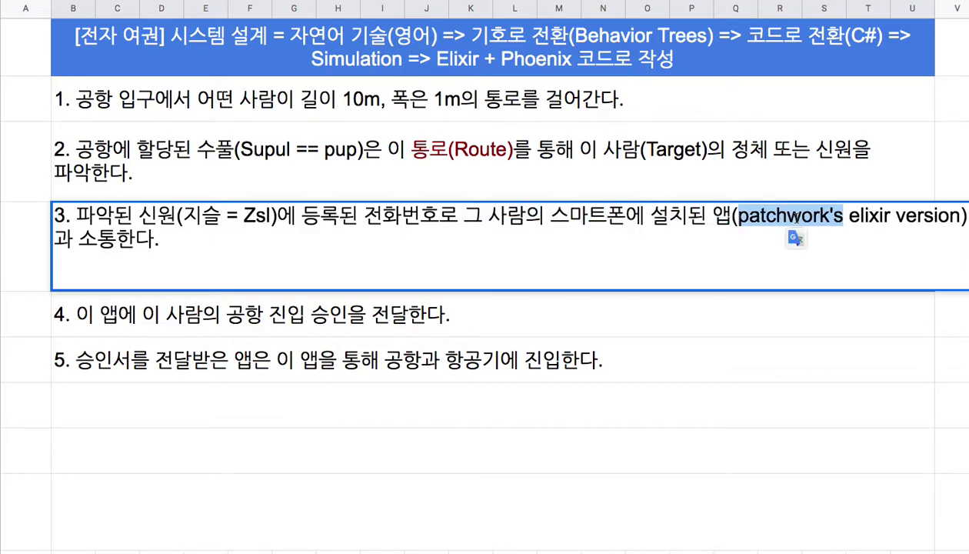
# Step: Insert the subject "수풀은" at the start of item 4's sentence, before "이 앱에", and commit the item
pyautogui.click(174, 332)
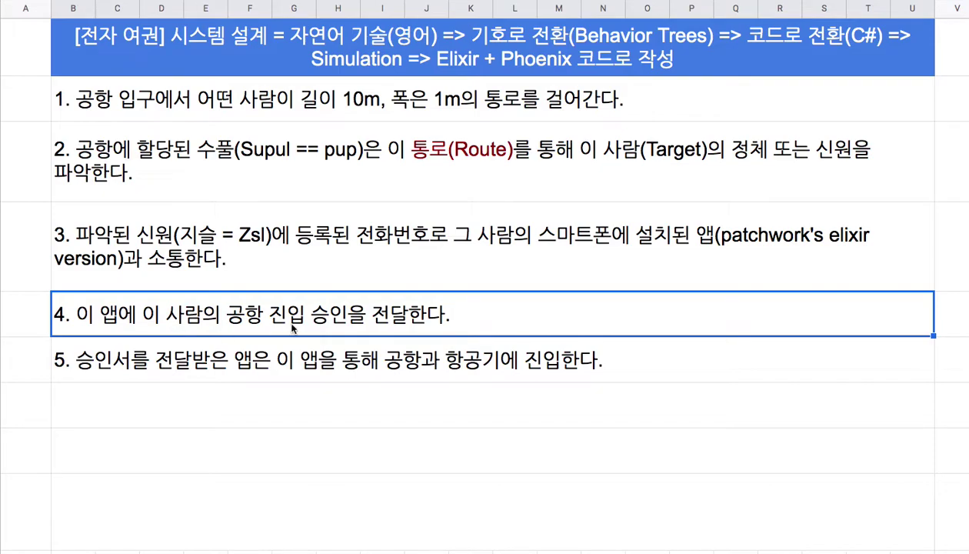
pyautogui.doubleClick(130, 316)
pyautogui.click(74, 305)
pyautogui.write('tn')
pyautogui.press('BackSpace')
pyautogui.press('BackSpace')
pyautogui.write('수풀은')
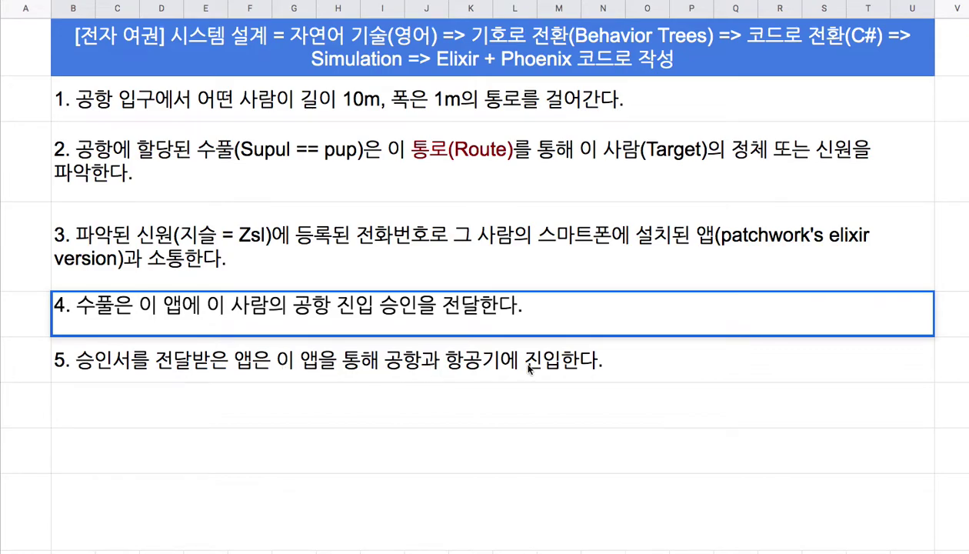
pyautogui.click(595, 358)
# Step: Enter "6. 이 모든 과정은 수풀과 앱에 기록된다." in the empty row below item 5
pyautogui.click(483, 406)
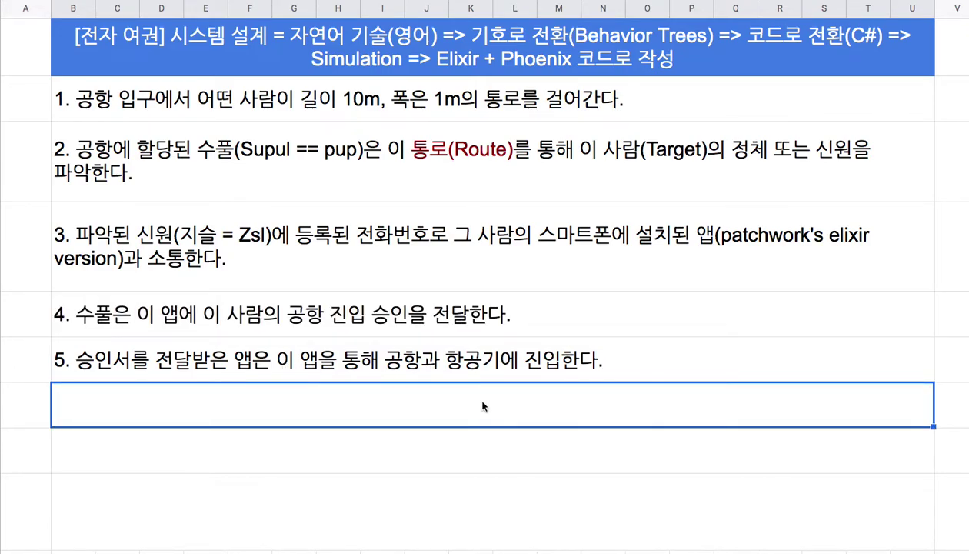
pyautogui.write('6. 이 모든 ')
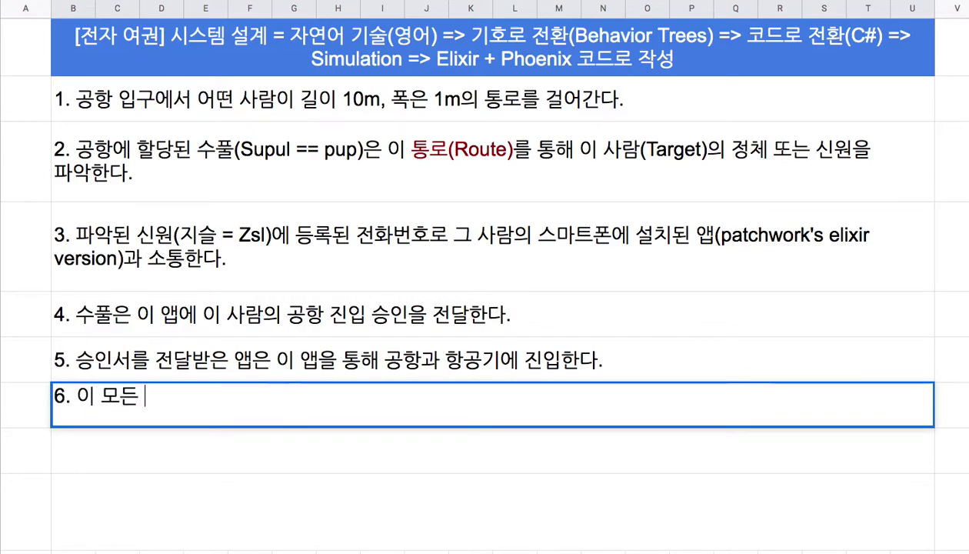
pyautogui.write('과정은 수풀고')
pyautogui.write(' 앱에 기록된다.')
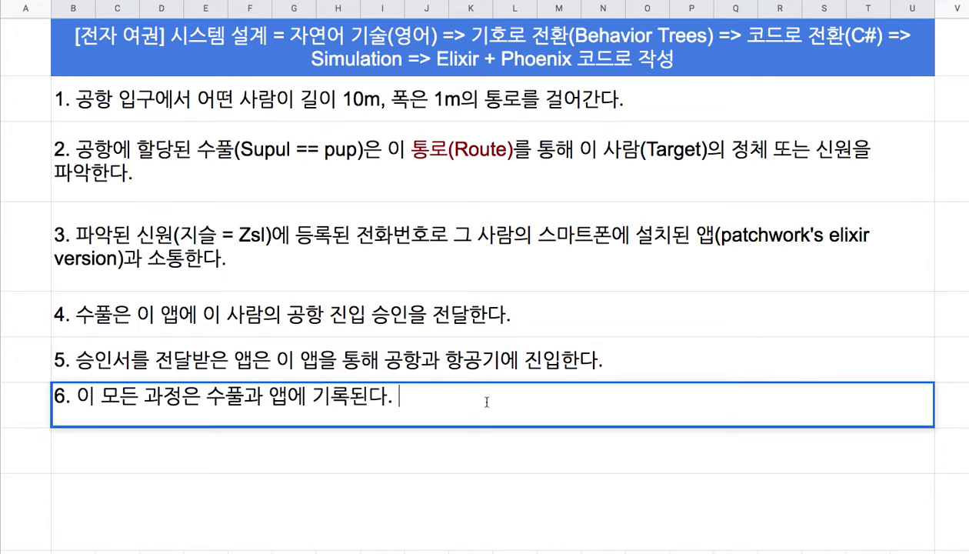
# Step: Review the identity term "신원(지슬 = Zsl)" in item 3 by highlighting it and relating it to the app
pyautogui.doubleClick(237, 280)
pyautogui.moveTo(138, 214); pyautogui.dragTo(276, 218)
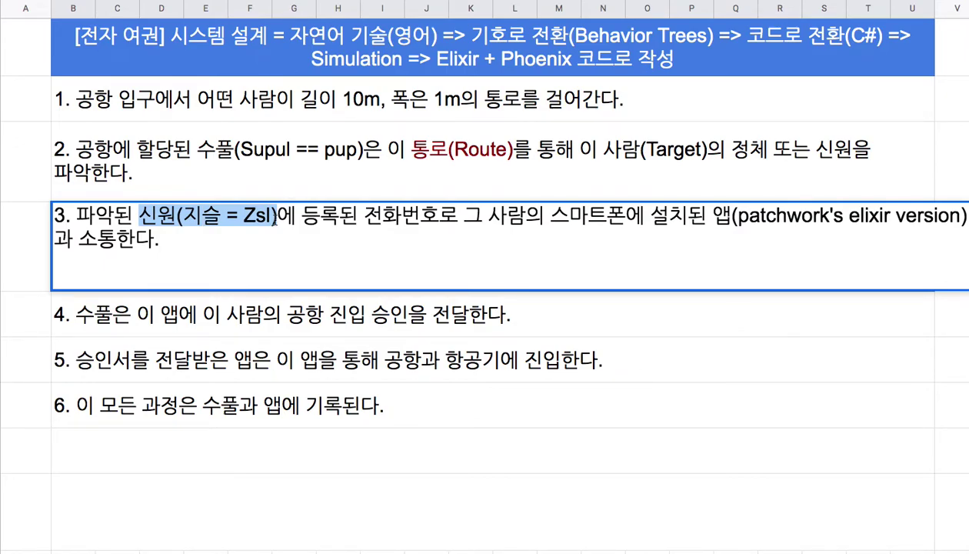
pyautogui.doubleClick(278, 413)
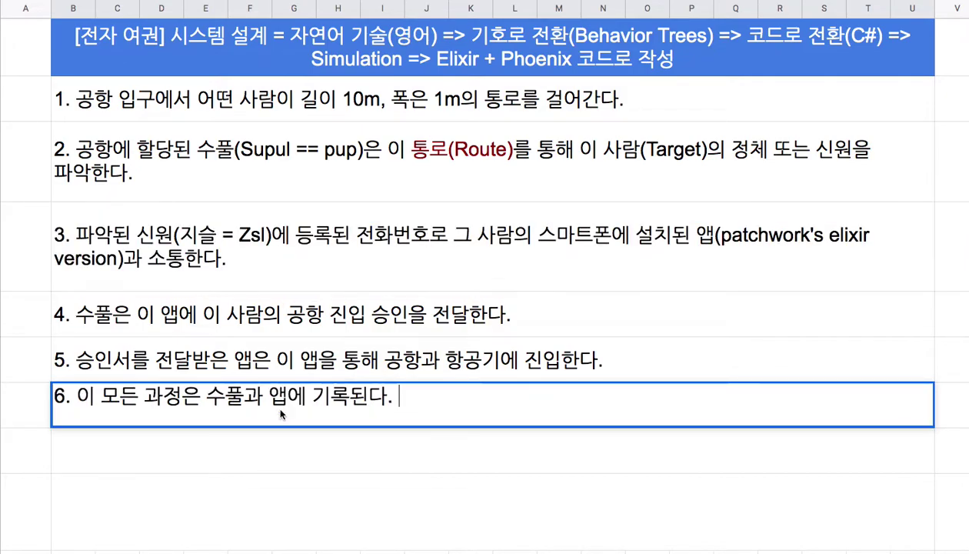
pyautogui.doubleClick(191, 260)
pyautogui.moveTo(182, 216); pyautogui.dragTo(276, 218)
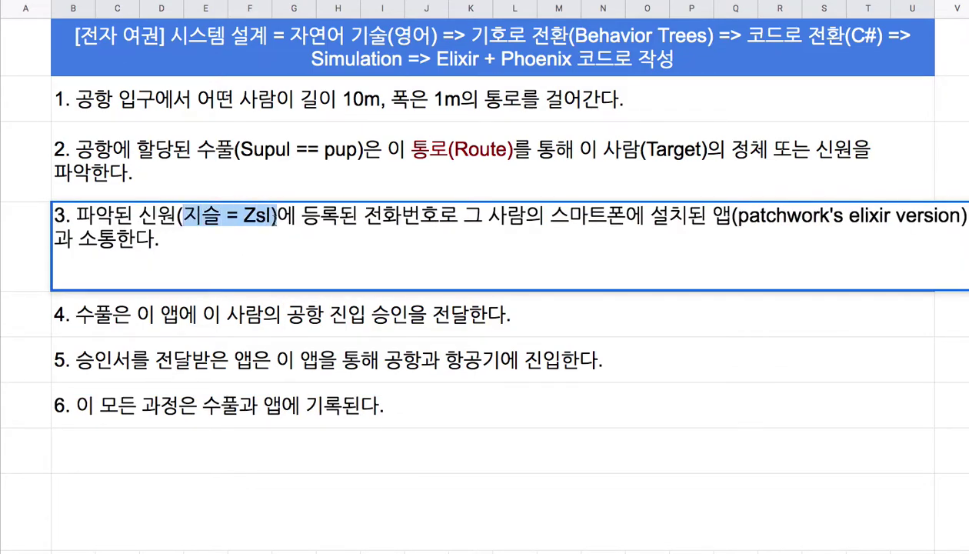
pyautogui.keyDown('shift'); pyautogui.click(705, 218); pyautogui.keyUp('shift')
pyautogui.keyDown('shift'); pyautogui.click(729, 218); pyautogui.keyUp('shift')
pyautogui.click(180, 215)
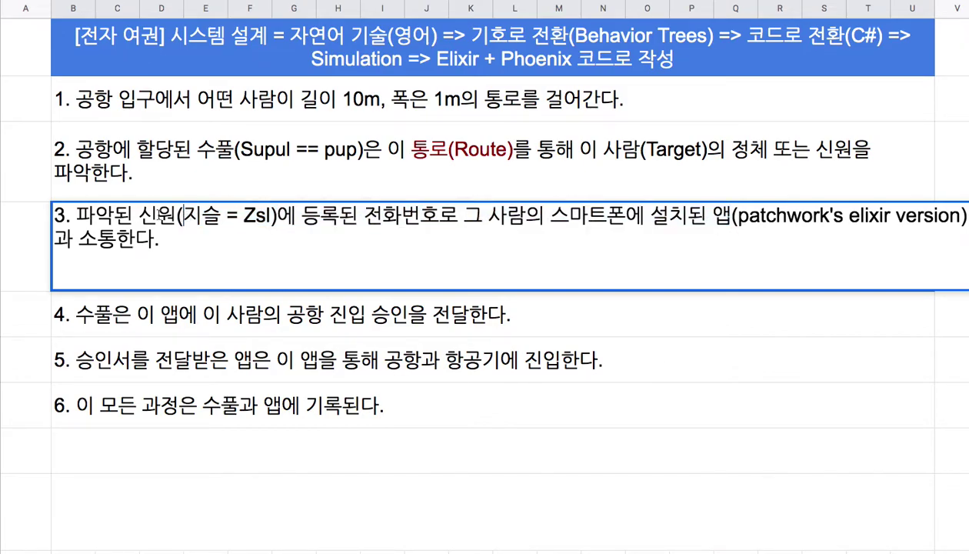
pyautogui.moveTo(135, 216); pyautogui.dragTo(277, 215)
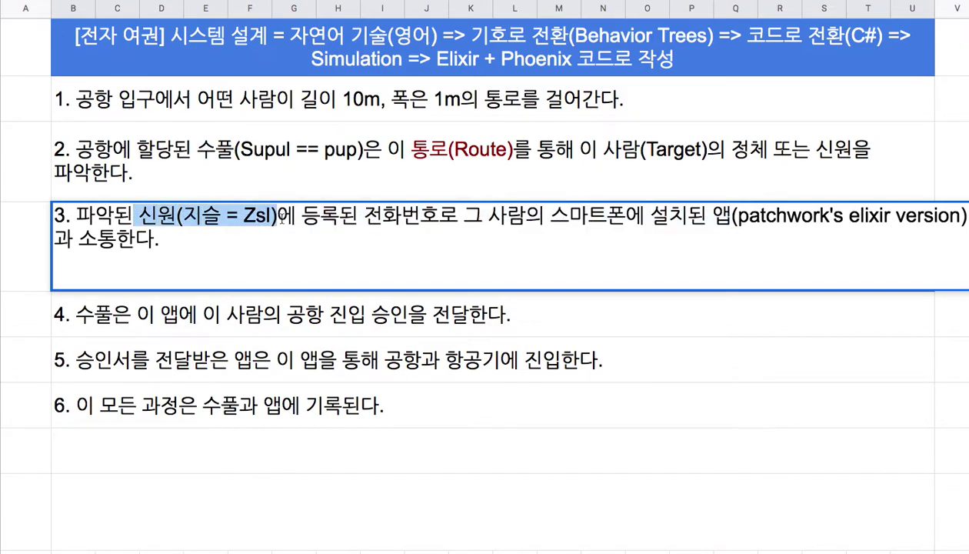
pyautogui.click(705, 217)
pyautogui.doubleClick(200, 215)
pyautogui.moveTo(267, 219); pyautogui.dragTo(274, 217)
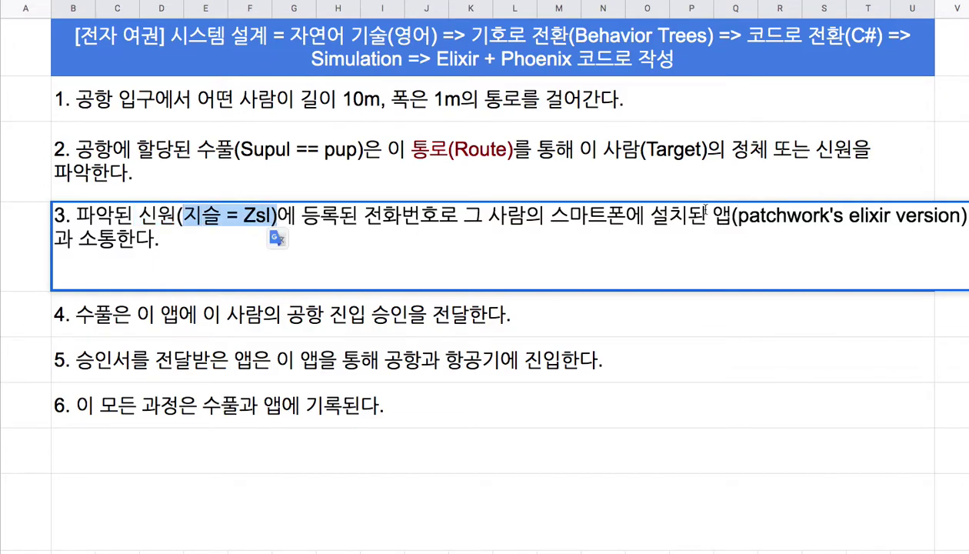
# Step: Highlight the word "앱" in item 3 for review
pyautogui.doubleClick(721, 215)
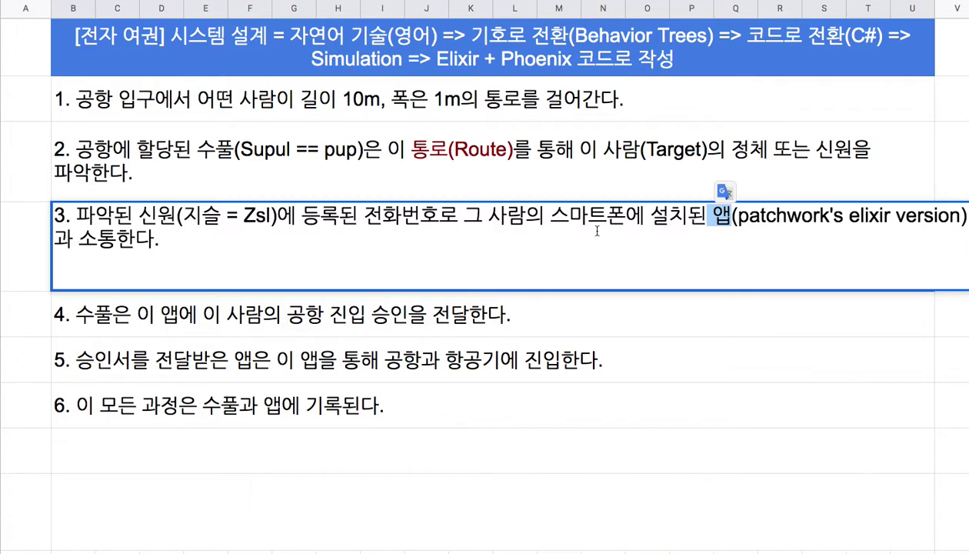
pyautogui.click(696, 229)
pyautogui.doubleClick(721, 216)
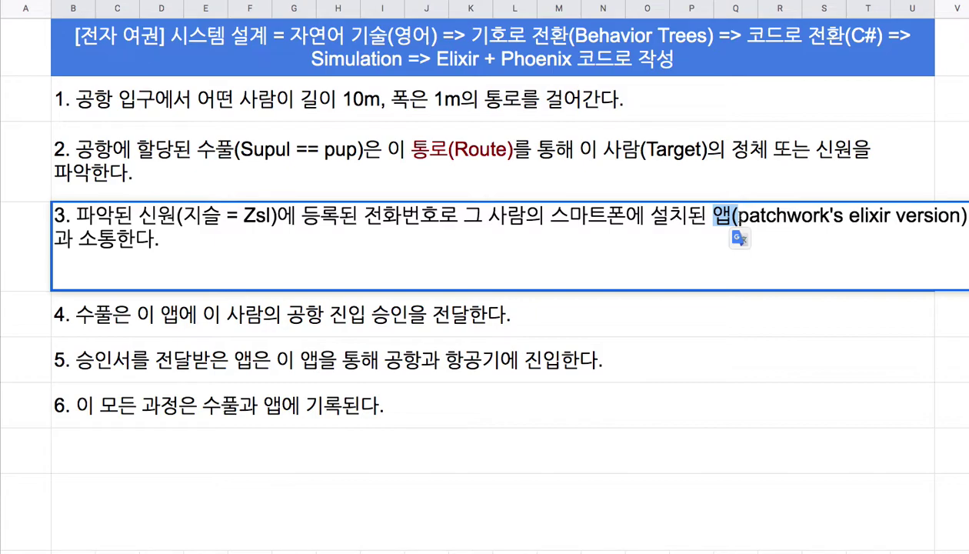
pyautogui.click(737, 215)
# Step: Append the sentence "앱이 곧 지슬이다." to the end of item 6 and commit the item
pyautogui.doubleClick(392, 396)
pyautogui.write('에')
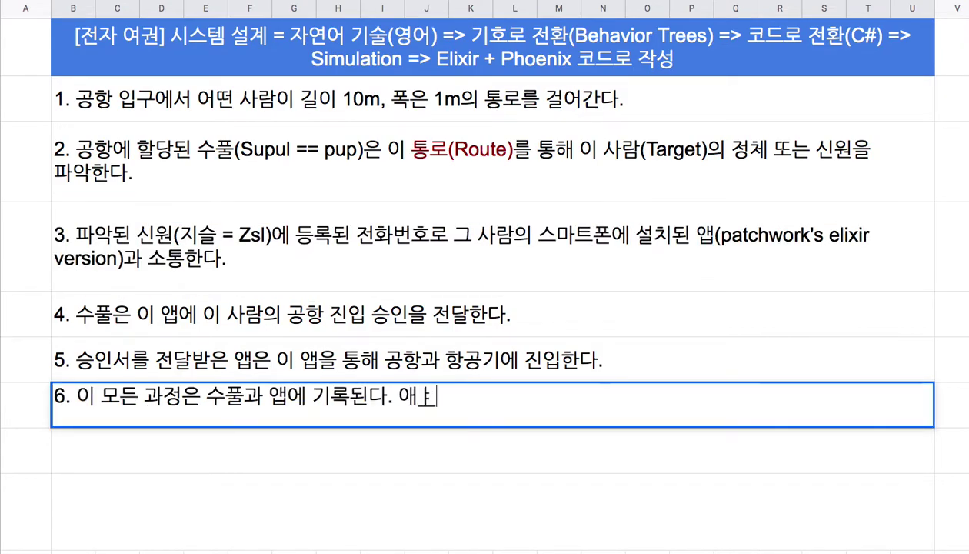
pyautogui.press('BackSpace')
pyautogui.write('앱이 ')
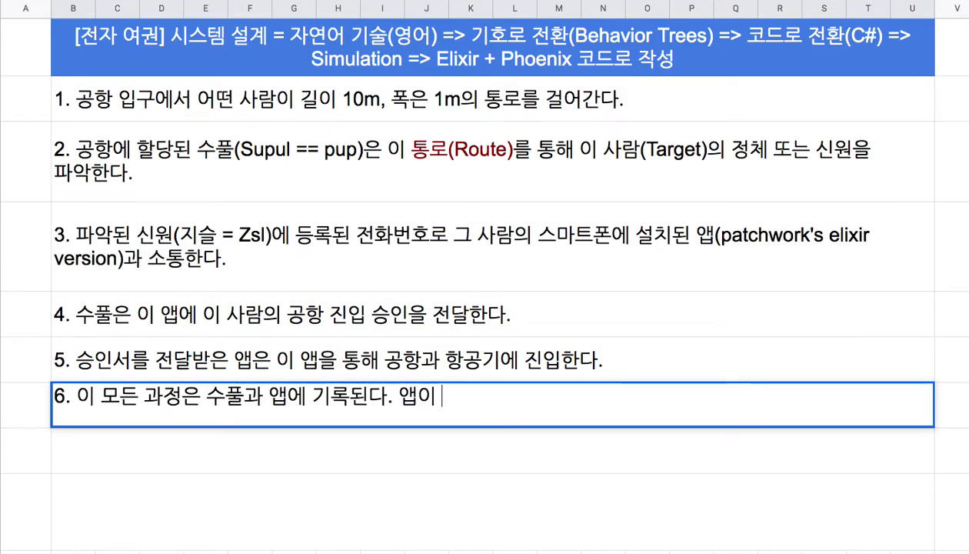
pyautogui.write('곧 시ㅅ')
pyautogui.press('BackSpace')
pyautogui.press('BackSpace')
pyautogui.write('지슬이다.')
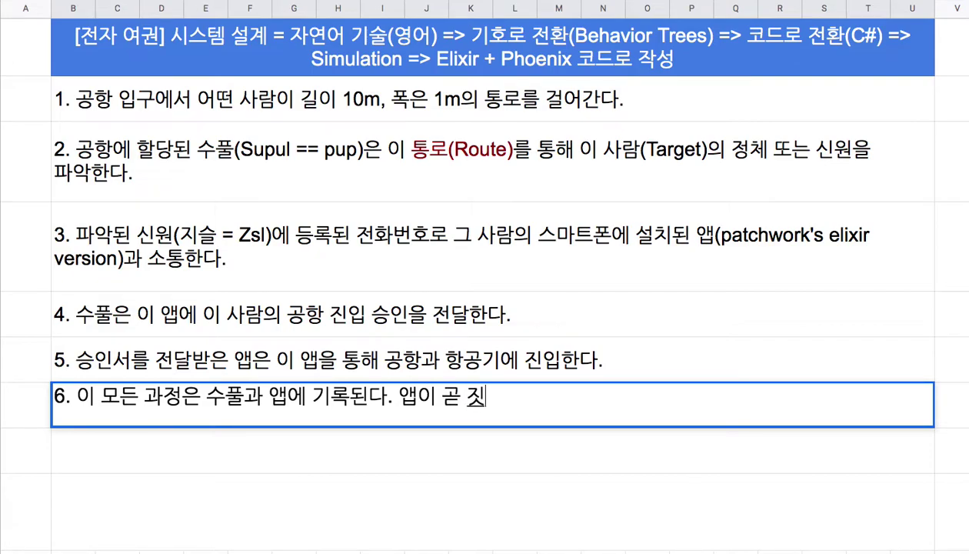
pyautogui.press('Return')
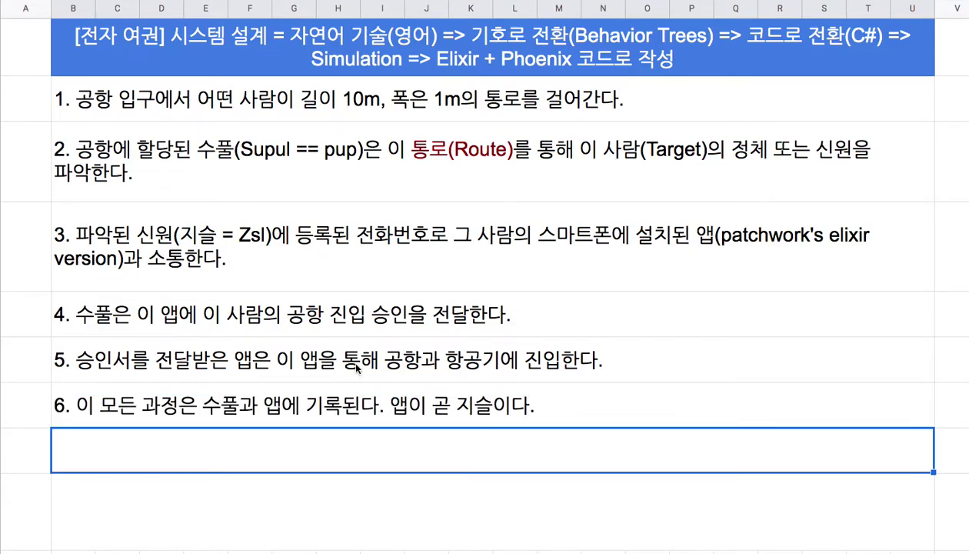
# Step: Append "이 기록은 영구 보존되고, 또한 위변조될 수 없으며" to the end of item 6
pyautogui.moveTo(341, 104)
pyautogui.mouseDown()
pyautogui.moveTo(400, 361)
pyautogui.moveTo(398, 405)
pyautogui.mouseUp()
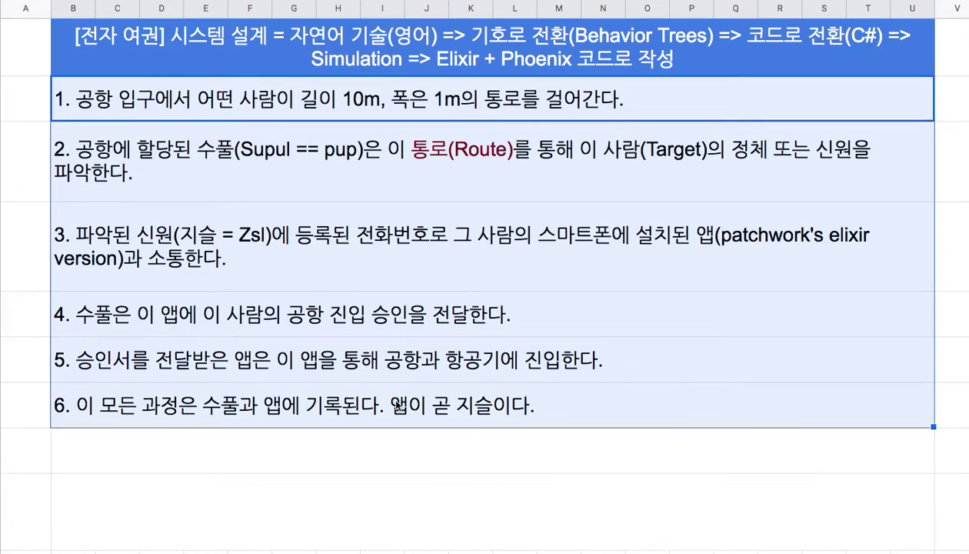
pyautogui.doubleClick(256, 416)
pyautogui.write('이')
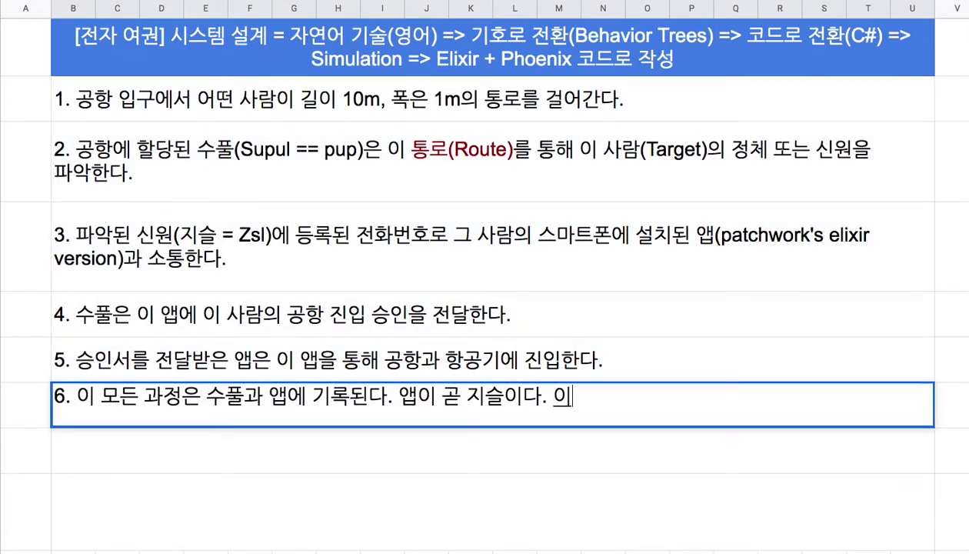
pyautogui.write(' 길록은 영')
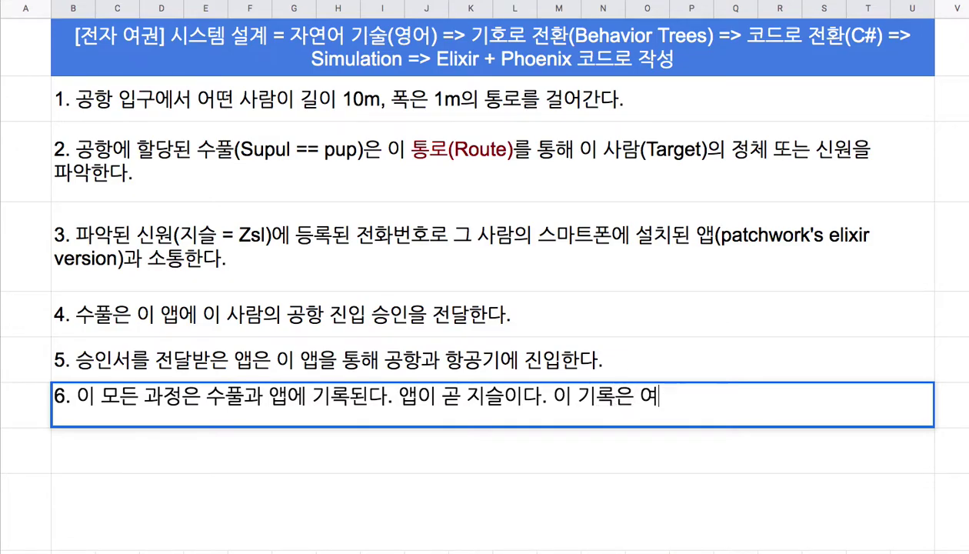
pyautogui.write('구 보존도')
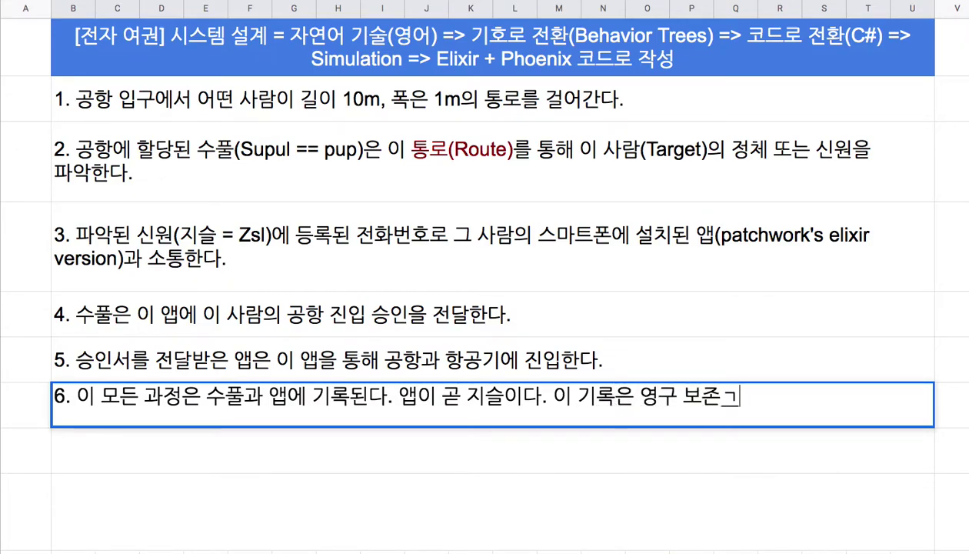
pyautogui.write('되고, 또한 ')
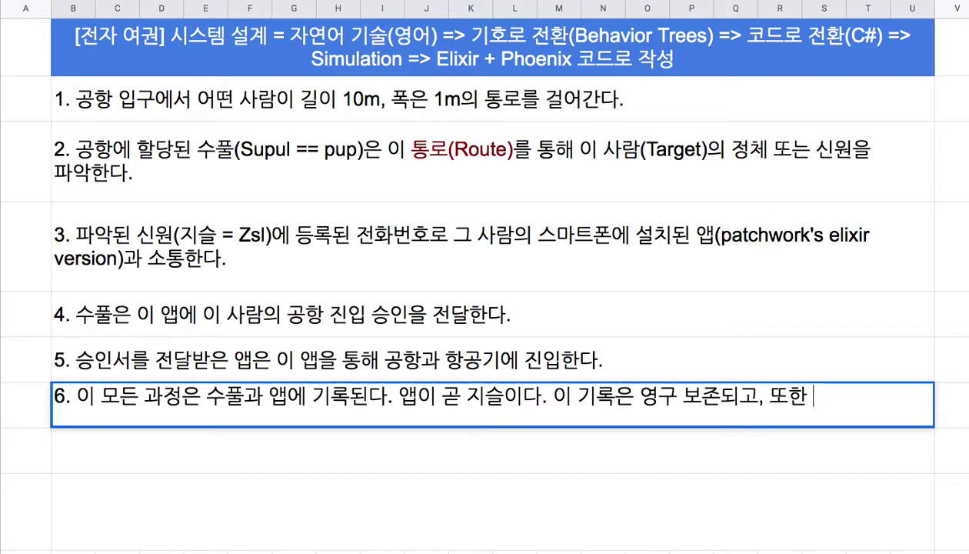
pyautogui.write('웹변조')
pyautogui.write('될 수 없으며')
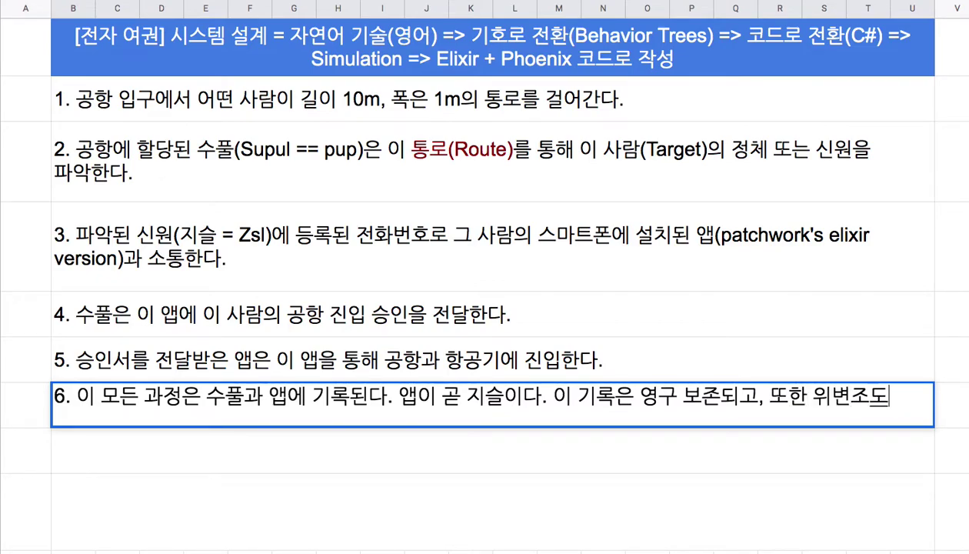
# Step: Complete item 6's last sentence with ", 그 정보에 대한 접근 권한은 매우 엄격히 규정된다." and make its row taller
pyautogui.write(', 그 접')
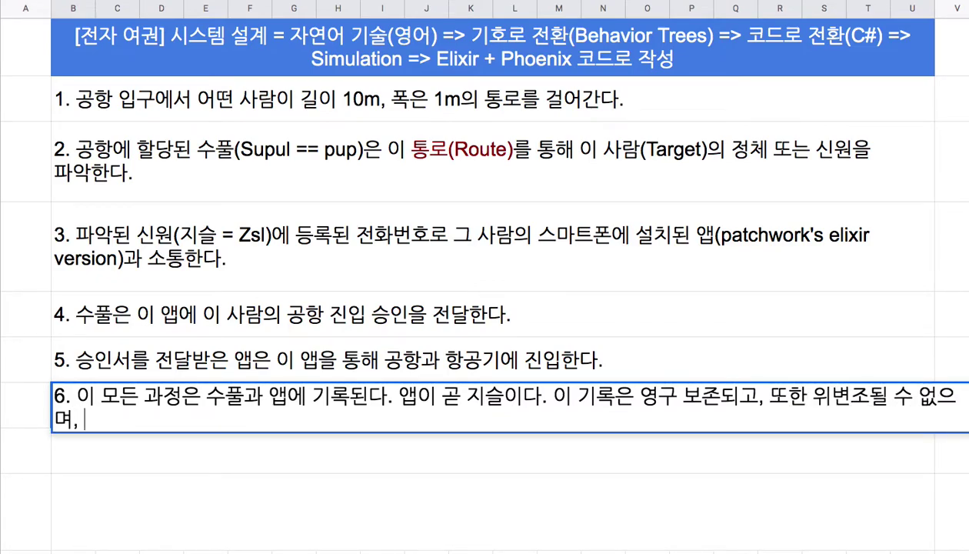
pyautogui.press('BackSpace')
pyautogui.press('BackSpace')
pyautogui.press('BackSpace')
pyautogui.write('정보에 대한 접ㄱ')
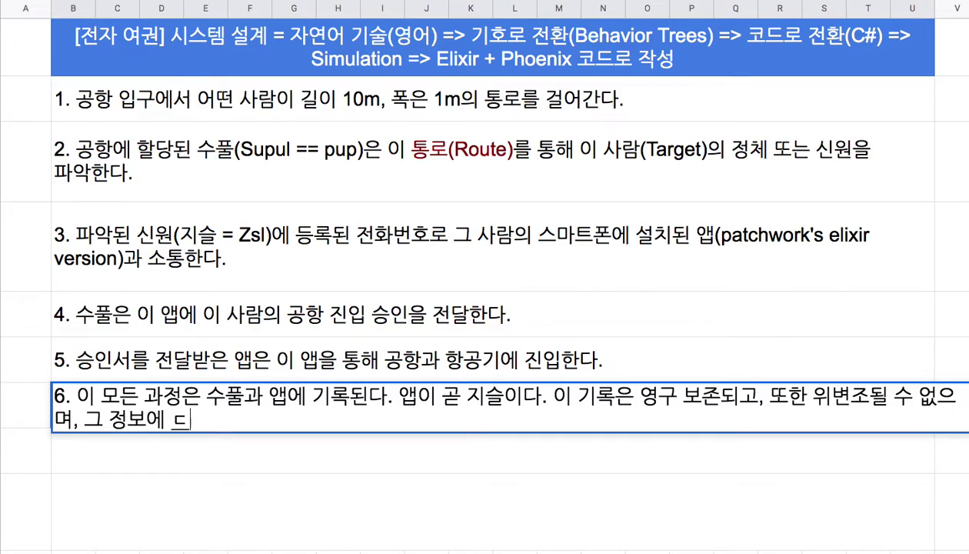
pyautogui.write('근 권')
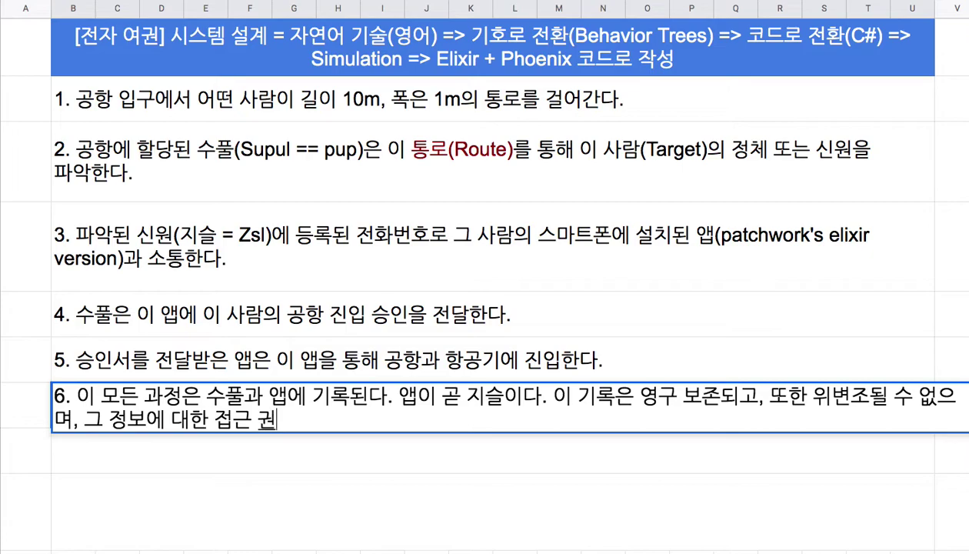
pyautogui.write('한ㅇ은 엄격')
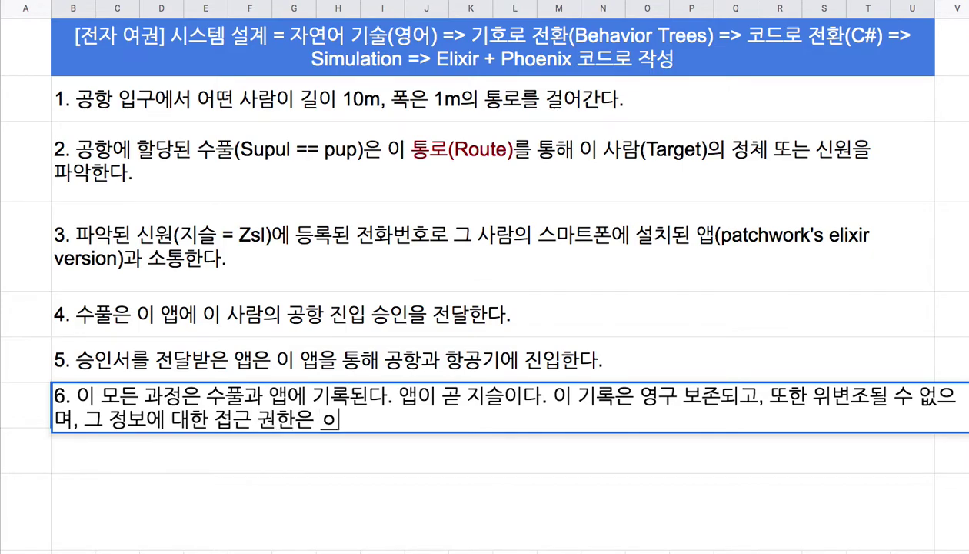
pyautogui.write('히')
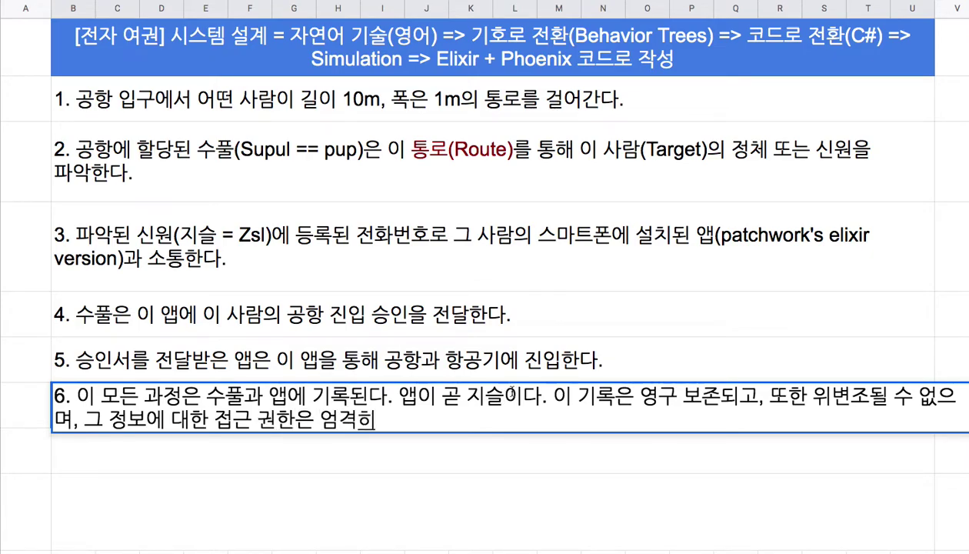
pyautogui.click(320, 420)
pyautogui.write('매우 엄격히')
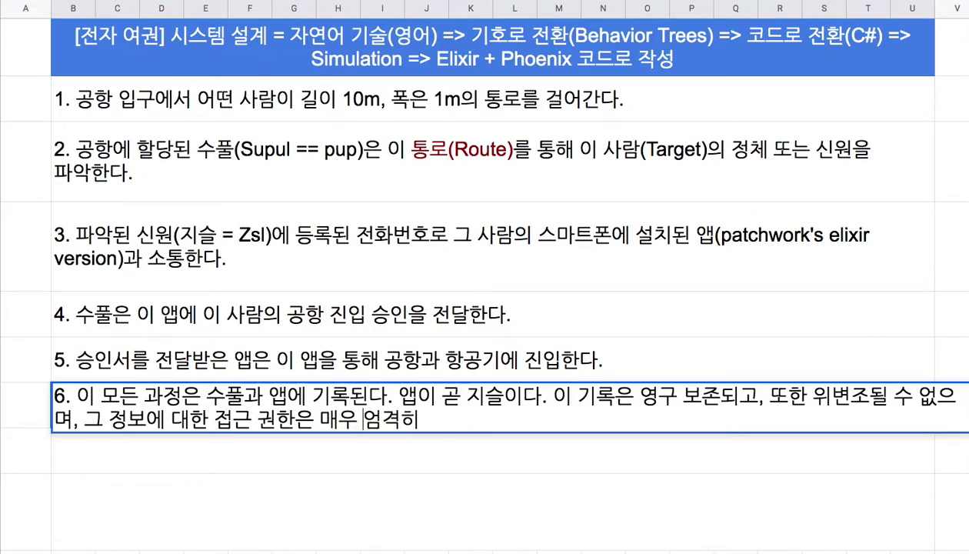
pyautogui.write(' 규정된다.')
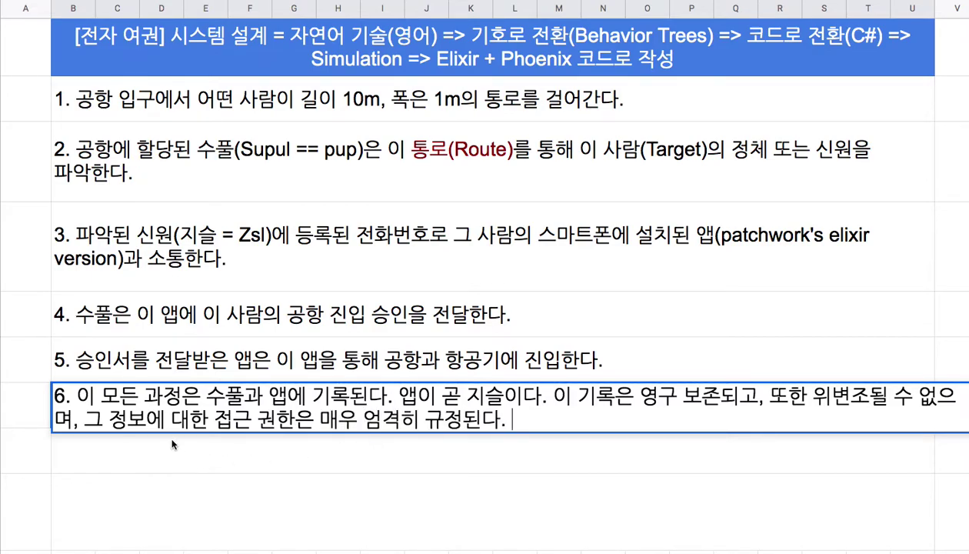
pyautogui.moveTo(2, 433); pyautogui.dragTo(1, 461)
pyautogui.click(143, 489)
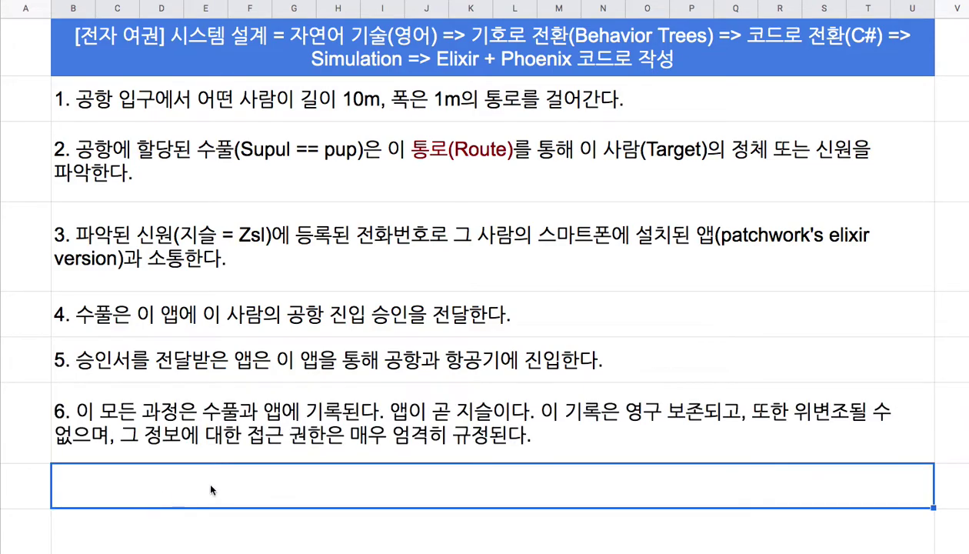
# Step: Add the sentence "사람은 정보할 수 없다." at the end of item 6
pyautogui.doubleClick(443, 457)
pyautogui.moveTo(360, 419); pyautogui.dragTo(527, 422)
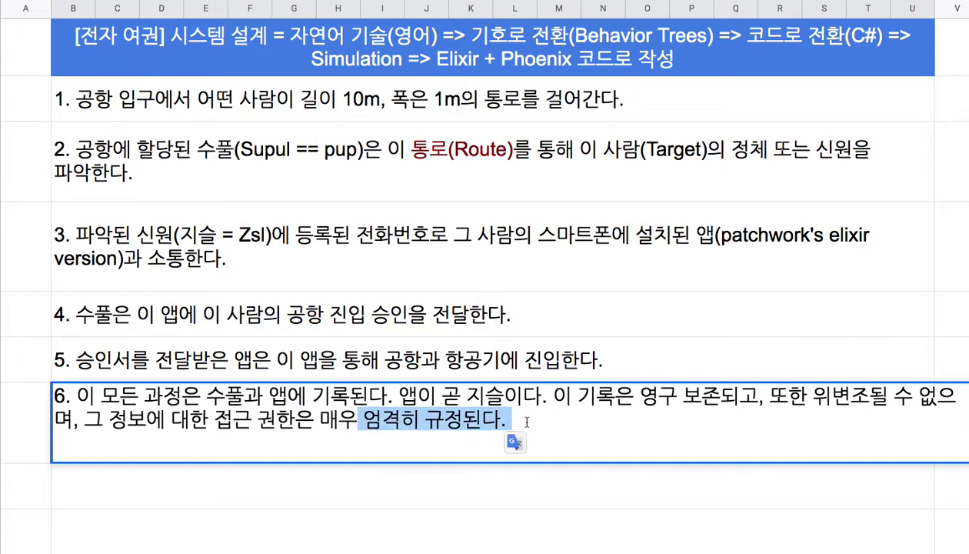
pyautogui.click(527, 422)
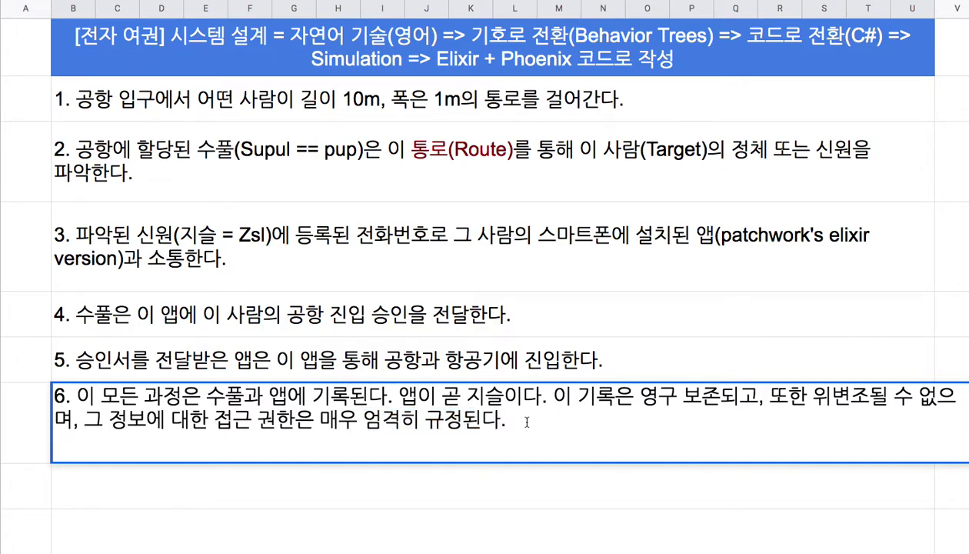
pyautogui.write('사람은 정보할 수 없다.')
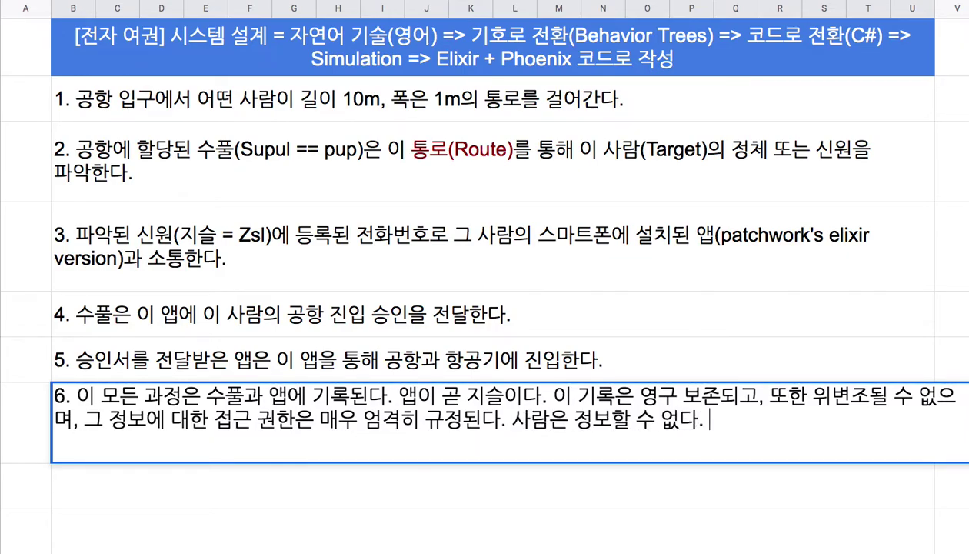
# Step: Set the text color of item 6's closing sentence "사람은 정보할 수 없다." to red
pyautogui.keyDown('shift'); pyautogui.click(512, 420); pyautogui.keyUp('shift')
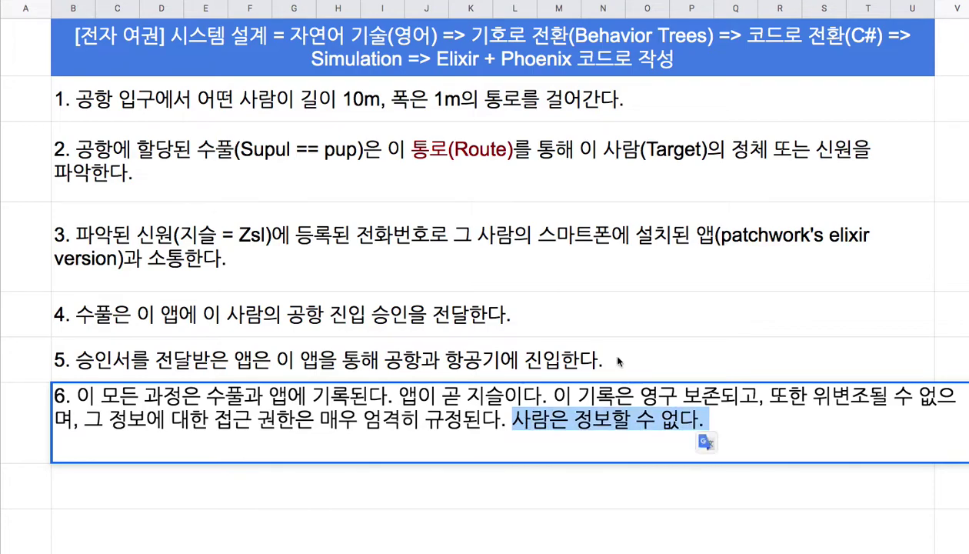
pyautogui.click(667, 3)
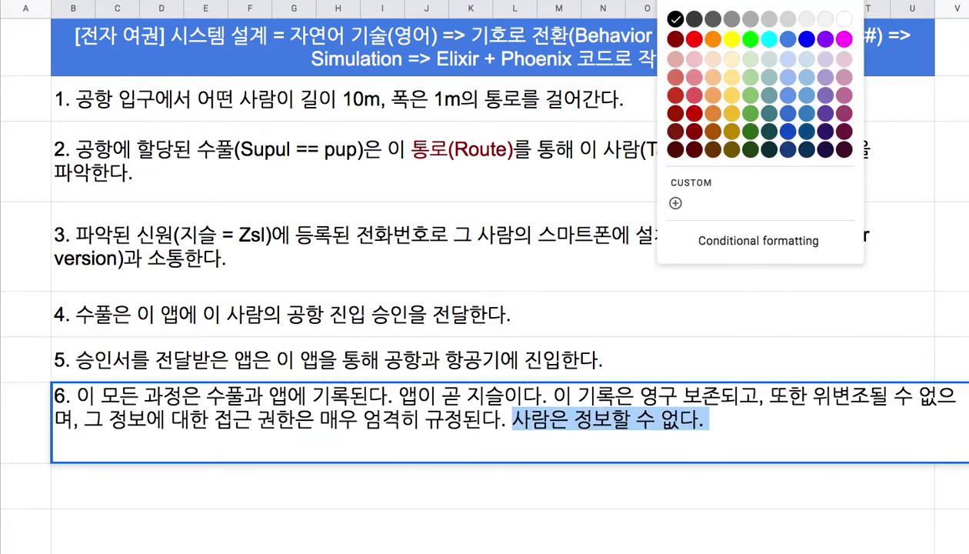
pyautogui.click(694, 132)
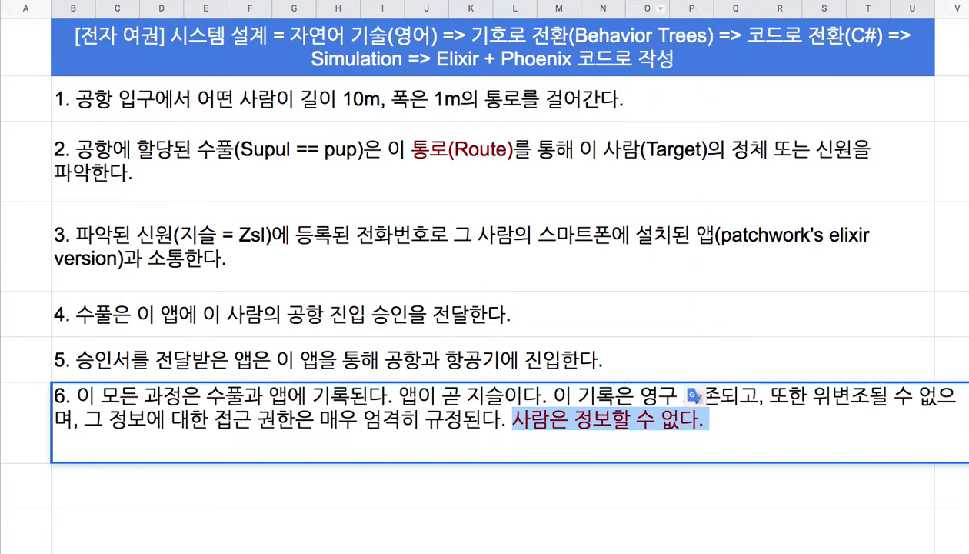
pyautogui.click(667, 3)
pyautogui.click(684, 113)
# Step: Correct the red sentence in item 6 to read "사람은 그 정보에도 접근할 수 없다."
pyautogui.click(600, 422)
pyautogui.write('에 접')
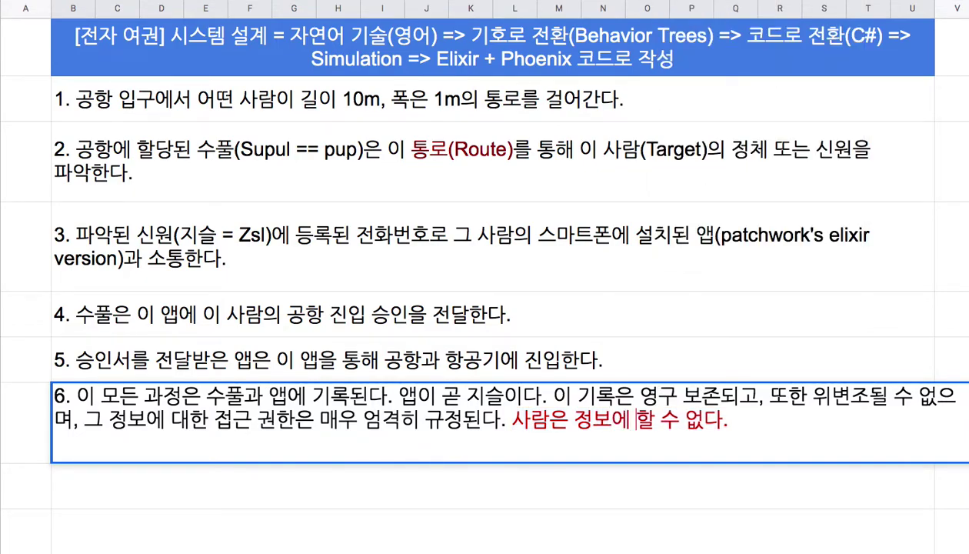
pyautogui.write('근')
pyautogui.click(573, 420)
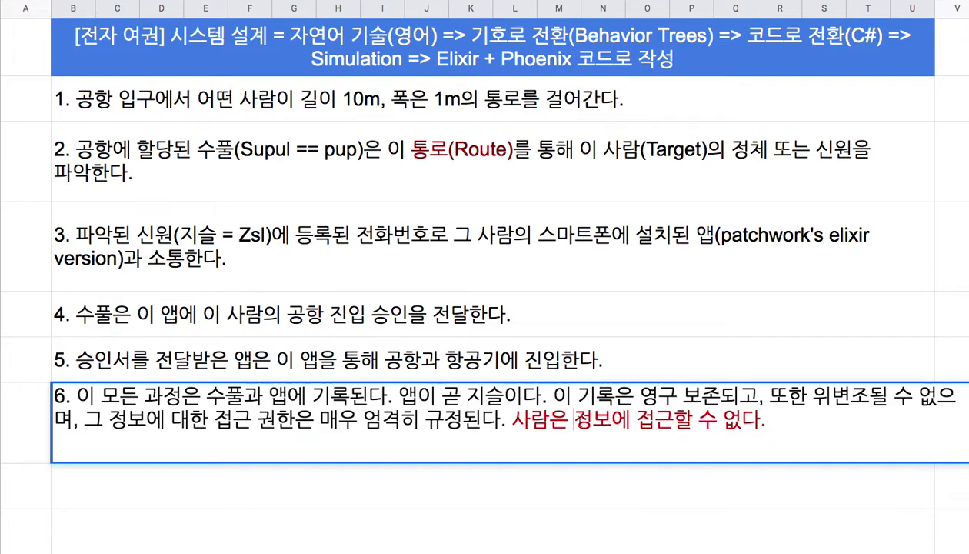
pyautogui.write('그')
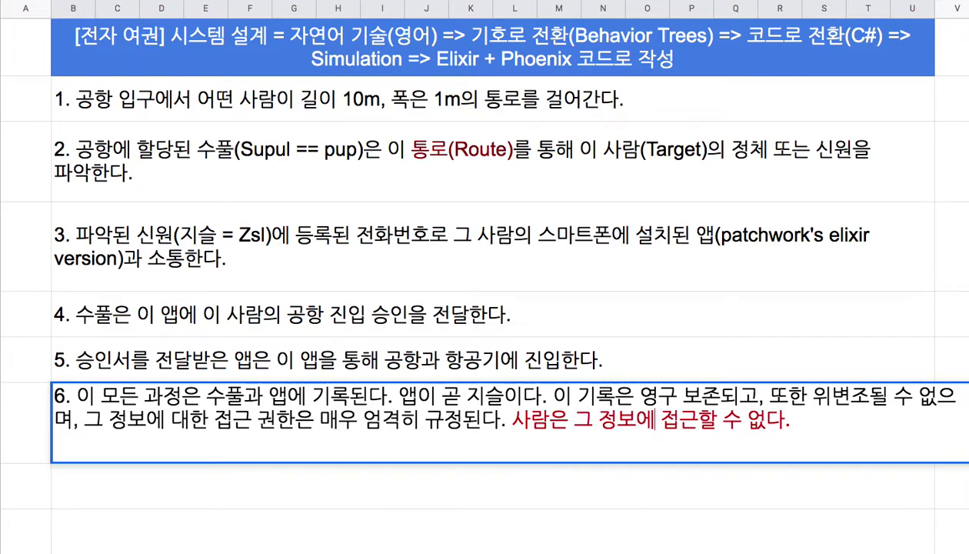
pyautogui.press('Right')
pyautogui.press('Right')
pyautogui.press('Right')
pyautogui.write('도')
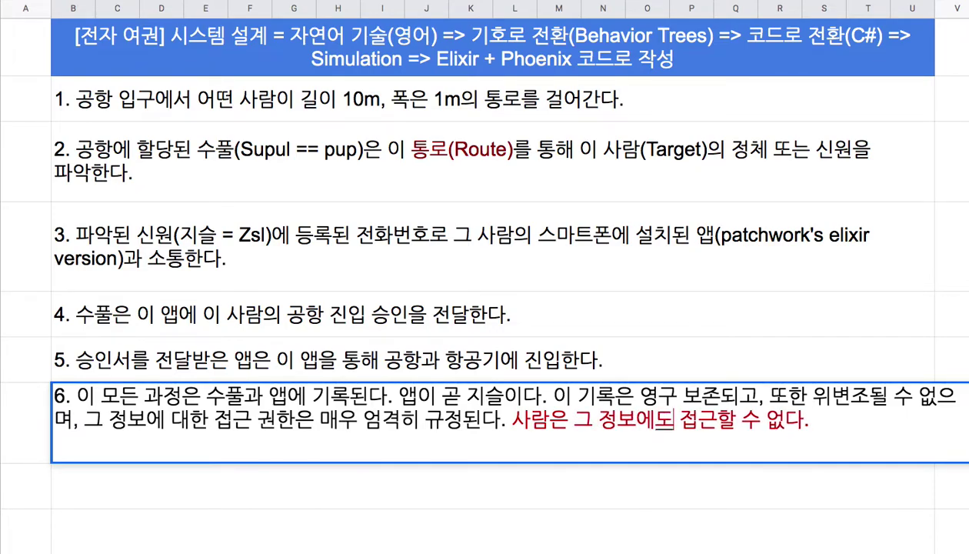
# Step: Append "ML의 역할" in red after the closing sentence of item 6 and commit the item
pyautogui.hotkey('ctrl', 'Left')
pyautogui.hotkey('ctrl', 'Left')
pyautogui.hotkey('ctrl', 'Left')
pyautogui.hotkey('shift', 'End')
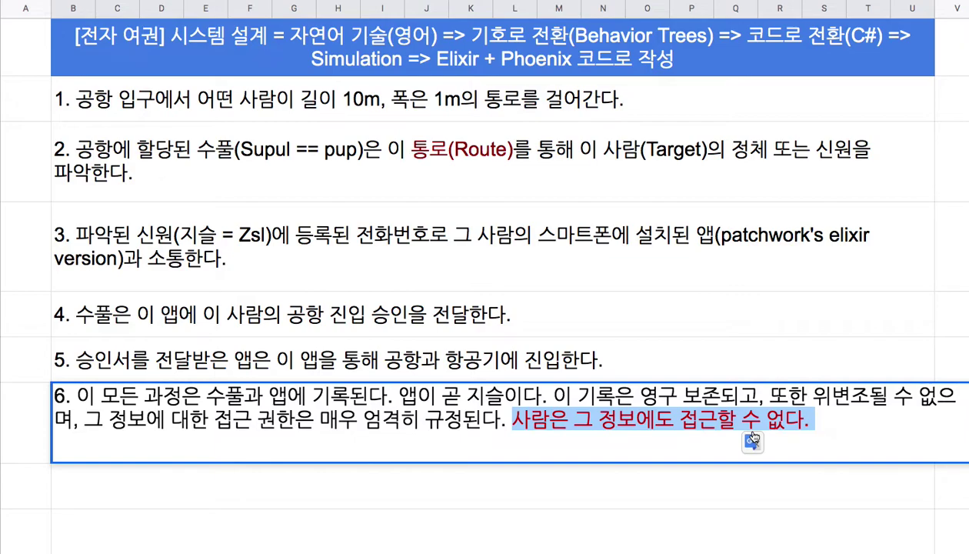
pyautogui.click(844, 437)
pyautogui.write('ML')
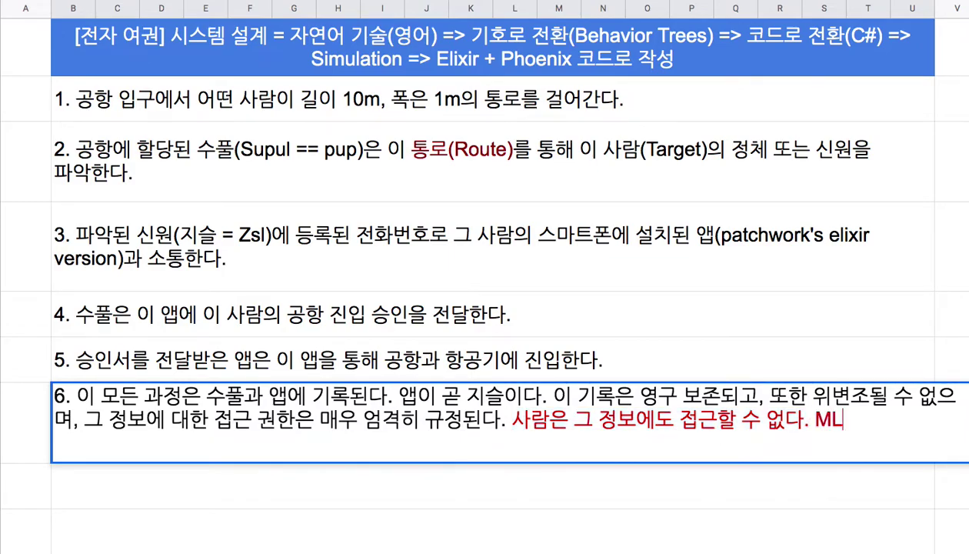
pyautogui.write('의 역할')
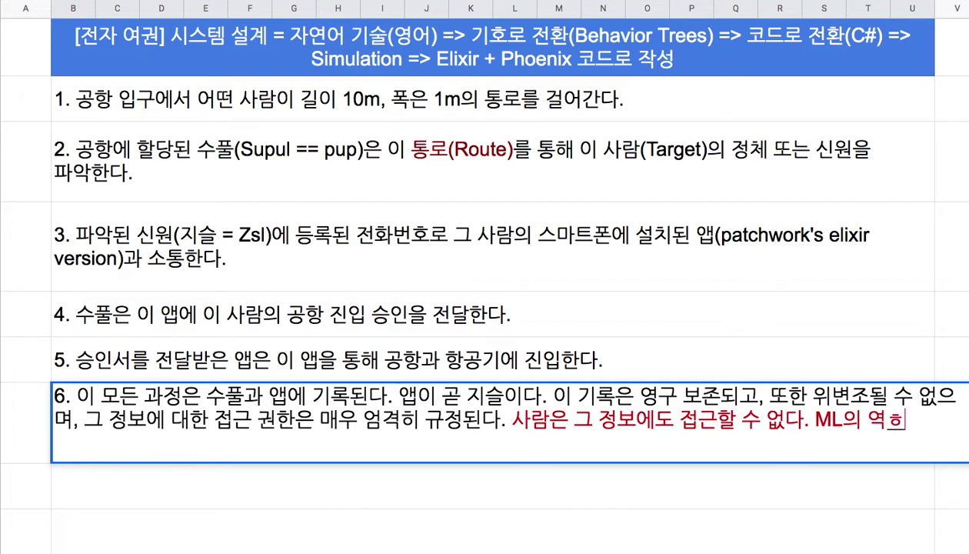
pyautogui.hotkey('alt', 'shift', 'Left')
pyautogui.hotkey('alt', 'shift', 'Left')
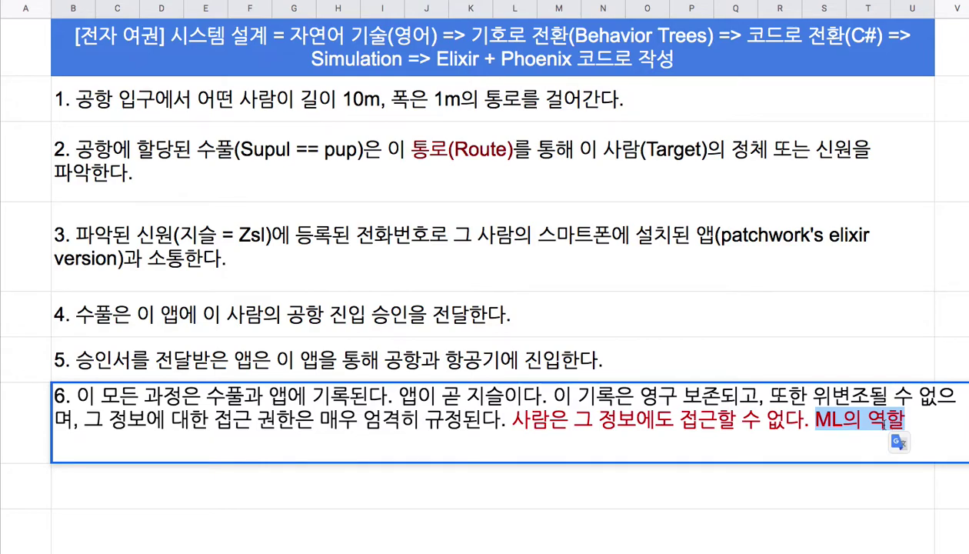
pyautogui.moveTo(512, 419); pyautogui.dragTo(906, 428)
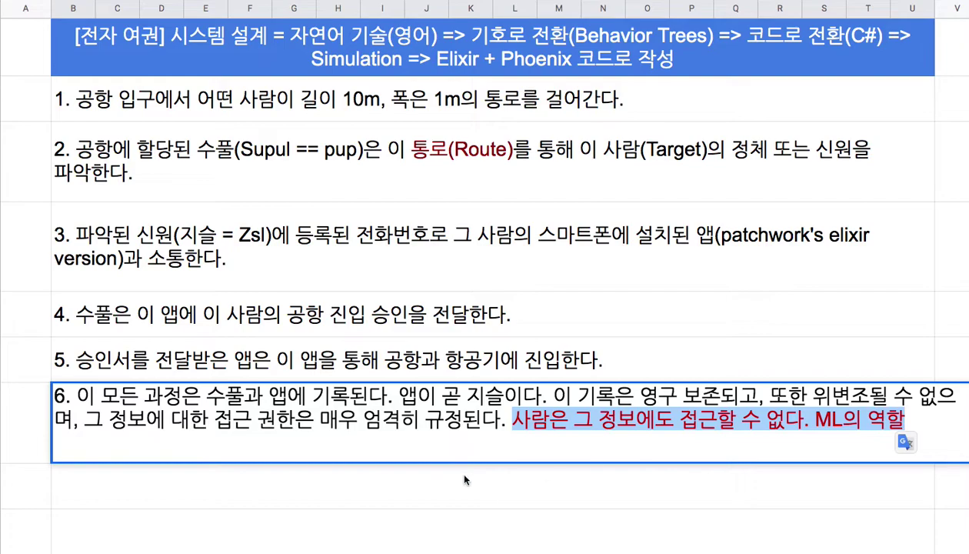
pyautogui.click(461, 473)
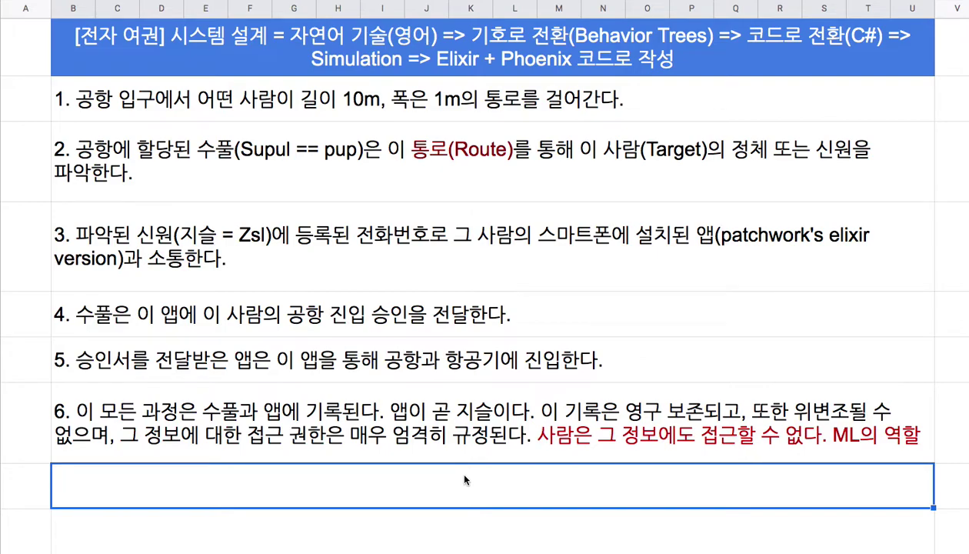
# Step: Review the red text at the end of item 6, from "사람은 그 정보에도" through "ML의 역할", by highlighting it
pyautogui.doubleClick(538, 432)
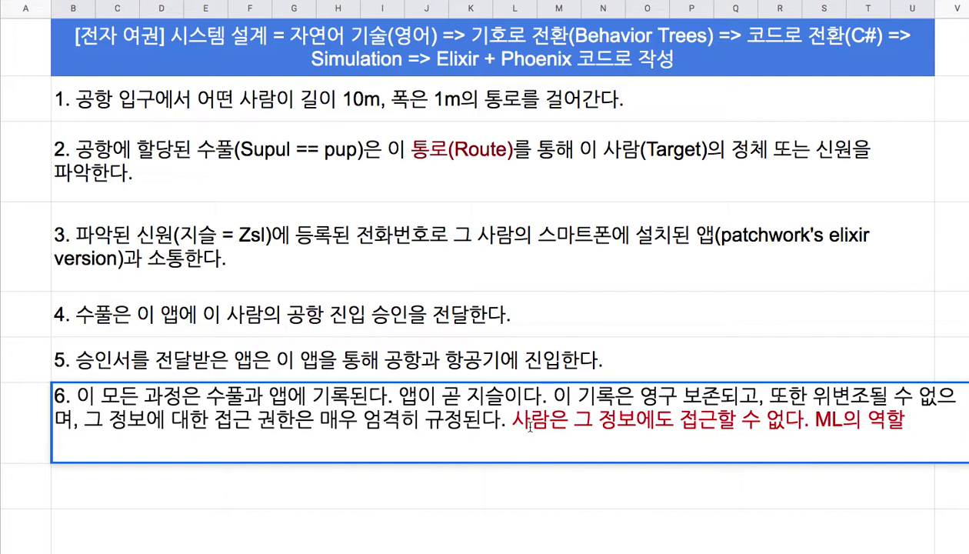
pyautogui.click(512, 421)
pyautogui.moveTo(514, 421); pyautogui.dragTo(519, 442)
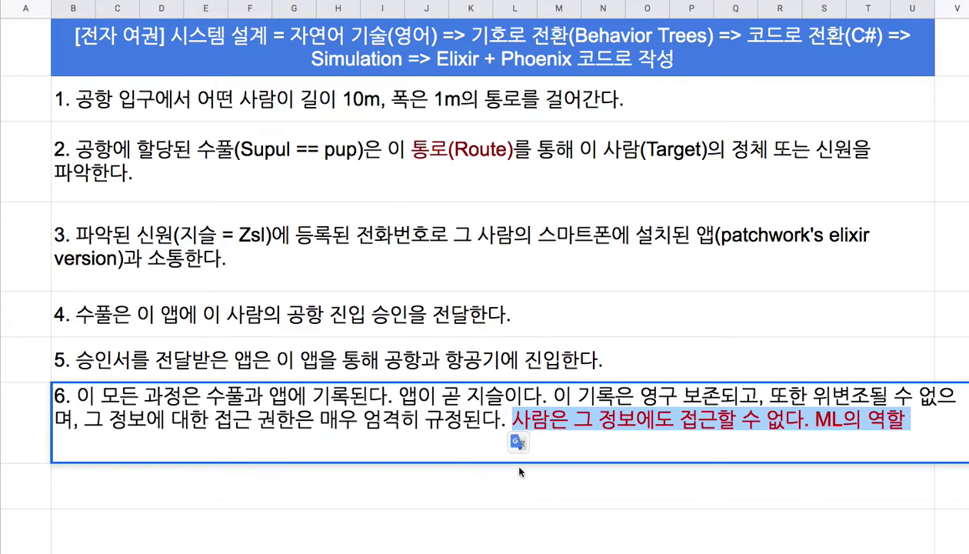
pyautogui.press('Return')
pyautogui.press('Down')
pyautogui.press('Down')
pyautogui.press('Down')
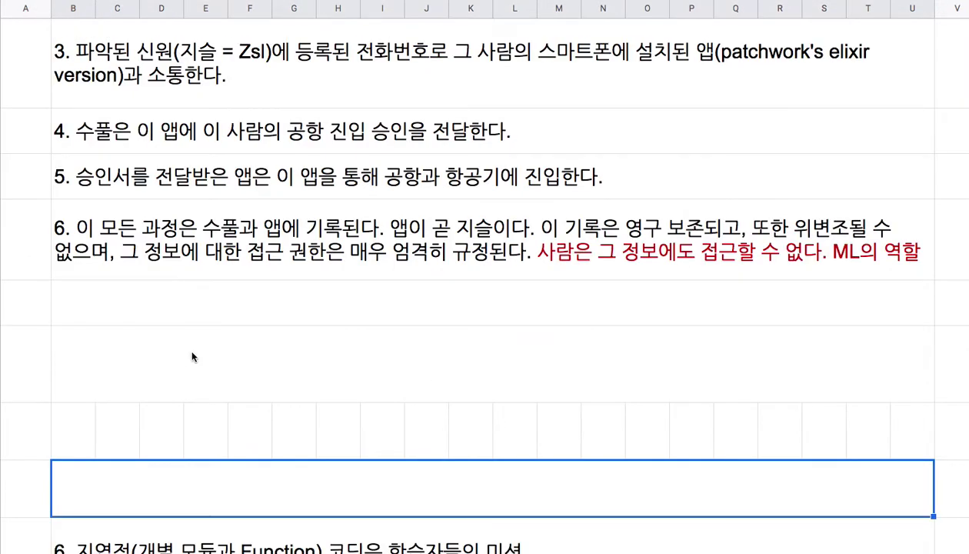
pyautogui.click(250, 253)
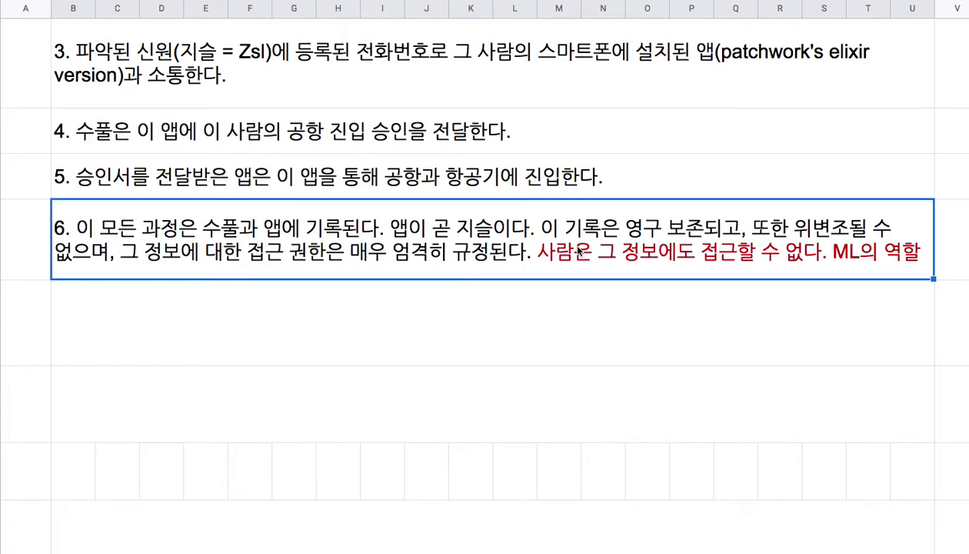
pyautogui.doubleClick(547, 252)
pyautogui.keyDown('shift'); pyautogui.click(513, 236); pyautogui.keyUp('shift')
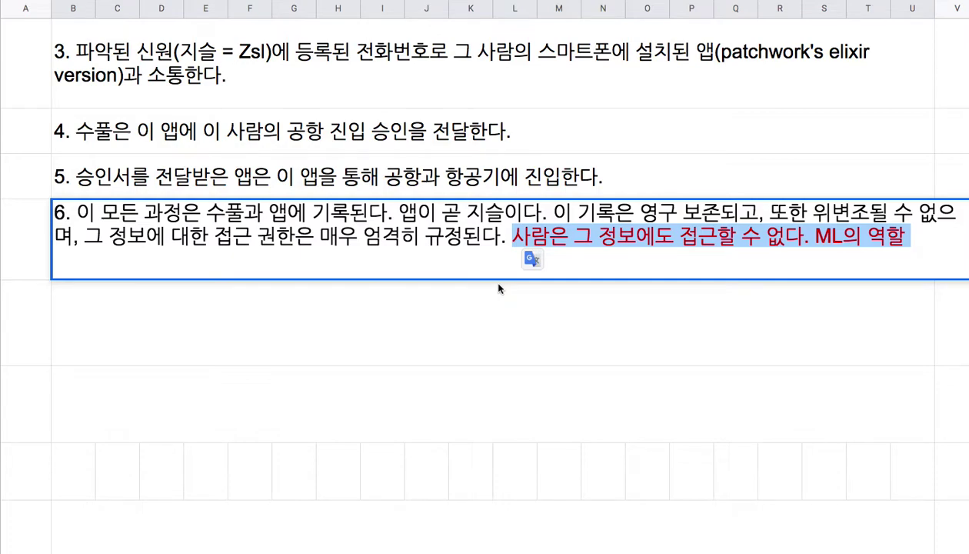
# Step: Leave item 6 and review items 1 through 6 by highlighting them together
pyautogui.click(509, 329)
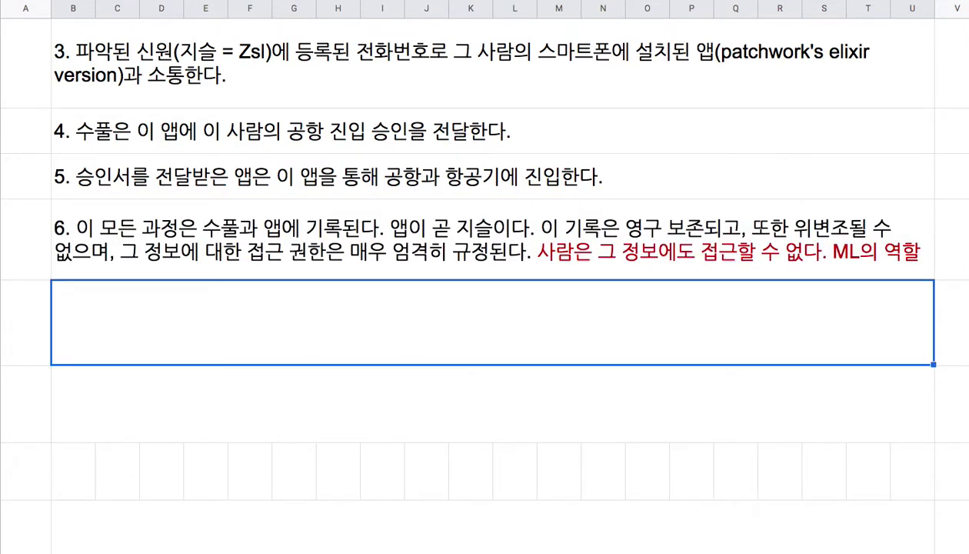
pyautogui.scroll(3, 492, 308)
pyautogui.moveTo(720, 87); pyautogui.dragTo(800, 419)
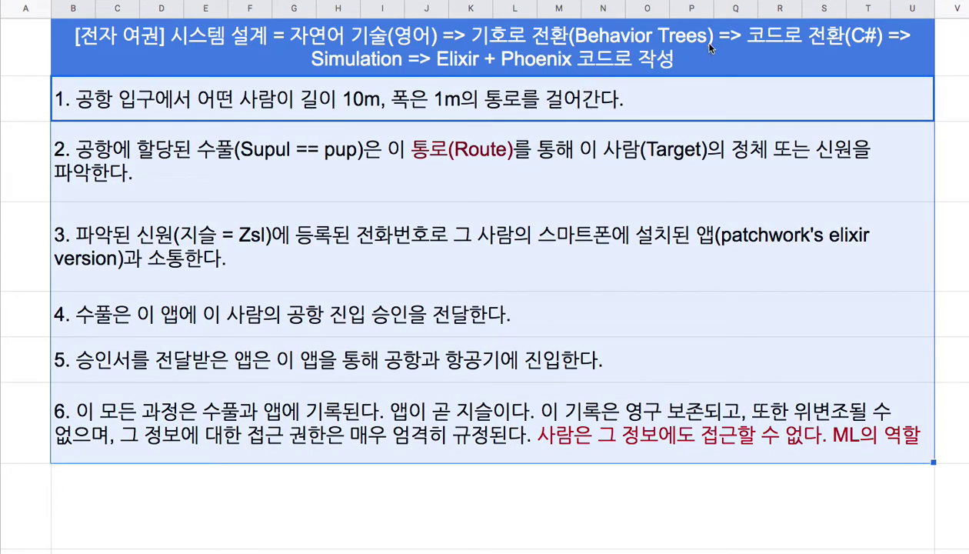
# Step: Highlight "Behavior Trees" in the heading, and switch to the YouTube video "Introduction to Behaviour Trees" to examine its title
pyautogui.doubleClick(480, 40)
pyautogui.moveTo(590, 33); pyautogui.dragTo(727, 32)
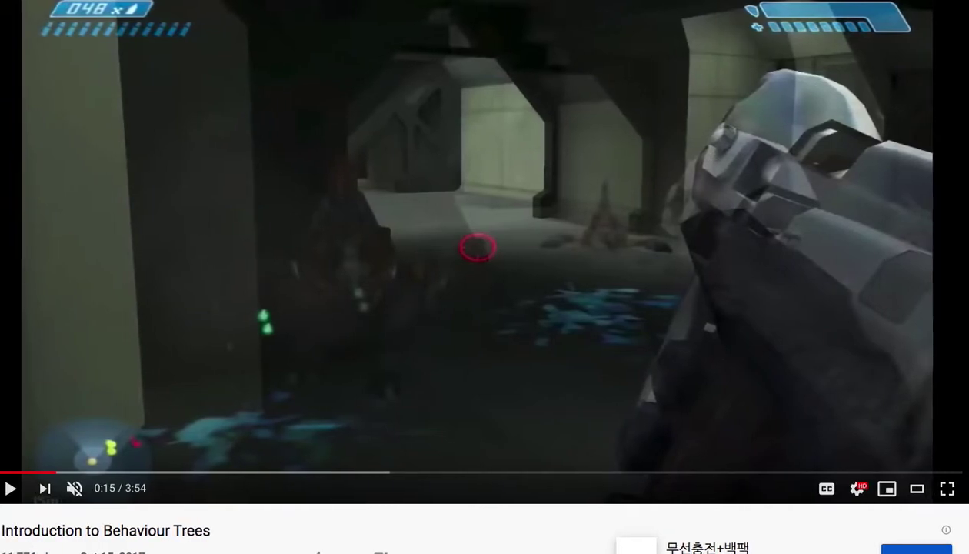
pyautogui.tripleClick(78, 530)
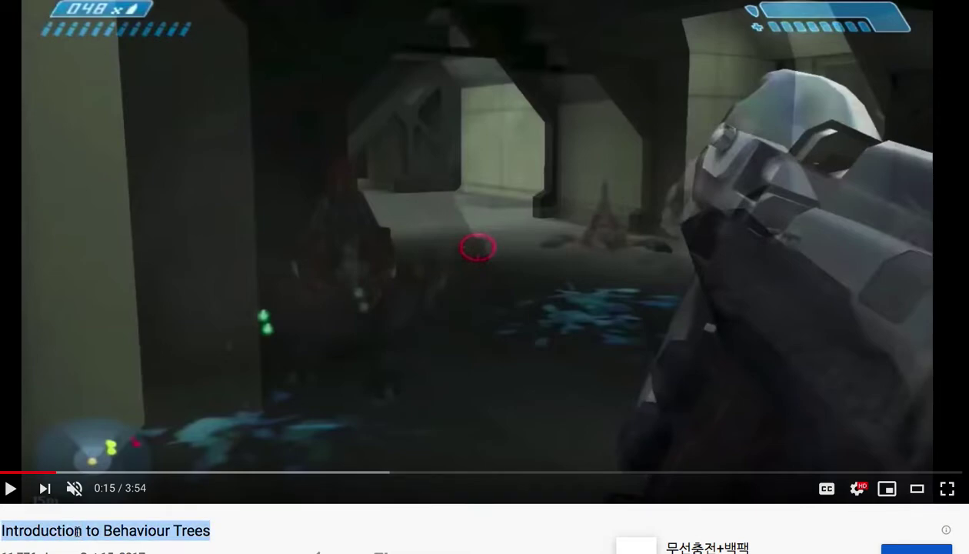
pyautogui.click(309, 339)
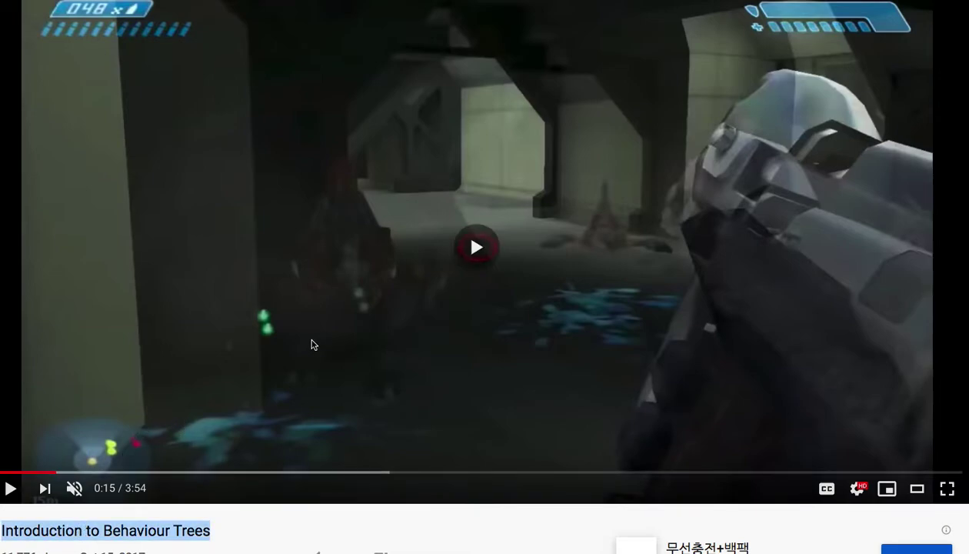
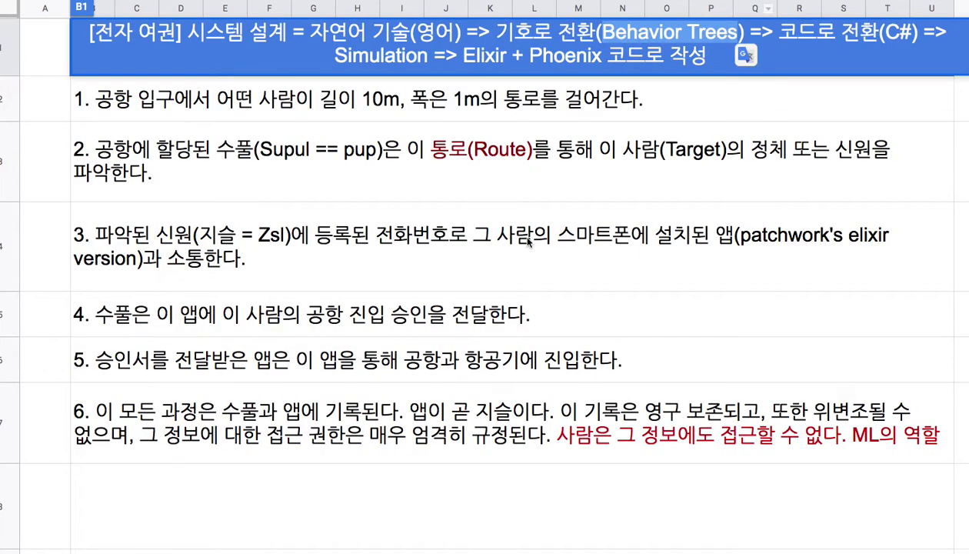
# Step: Open item 2 and review the red term "통로(Route)" in its sentence
pyautogui.click(528, 271)
pyautogui.doubleClick(425, 177)
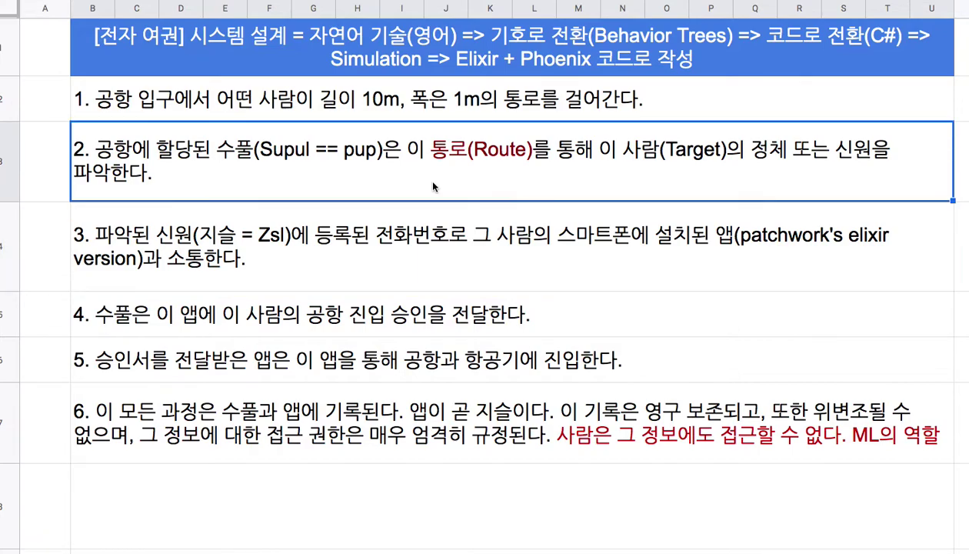
pyautogui.moveTo(440, 135); pyautogui.dragTo(581, 178)
pyautogui.click(581, 179)
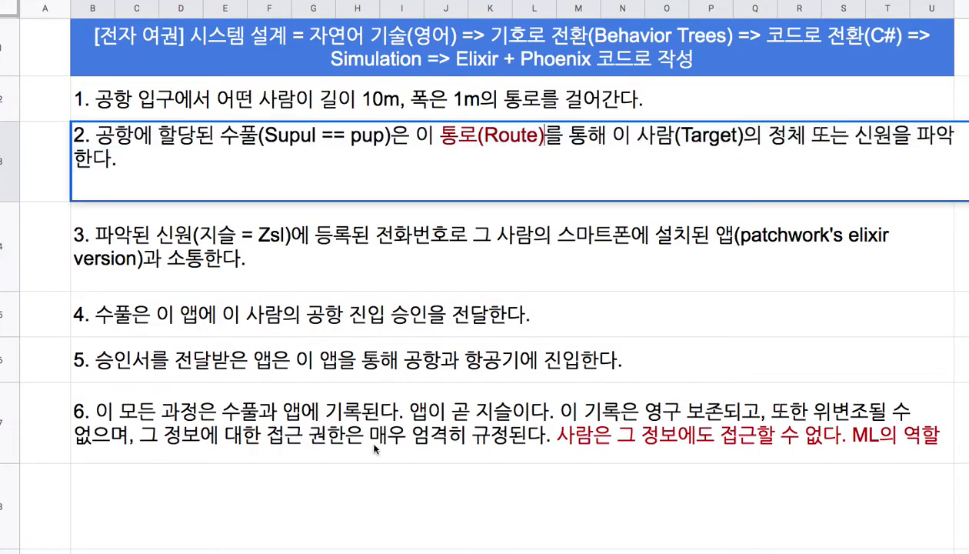
# Step: Enter the item number 7 in the empty row below item 6
pyautogui.click(385, 490)
pyautogui.write('7/')
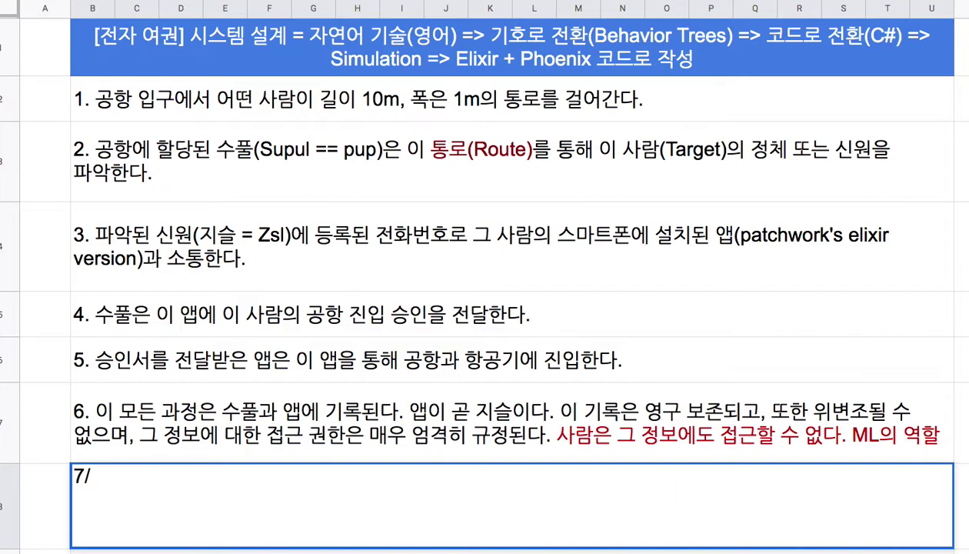
pyautogui.press('BackSpace')
pyautogui.write('.')
pyautogui.click(508, 423)
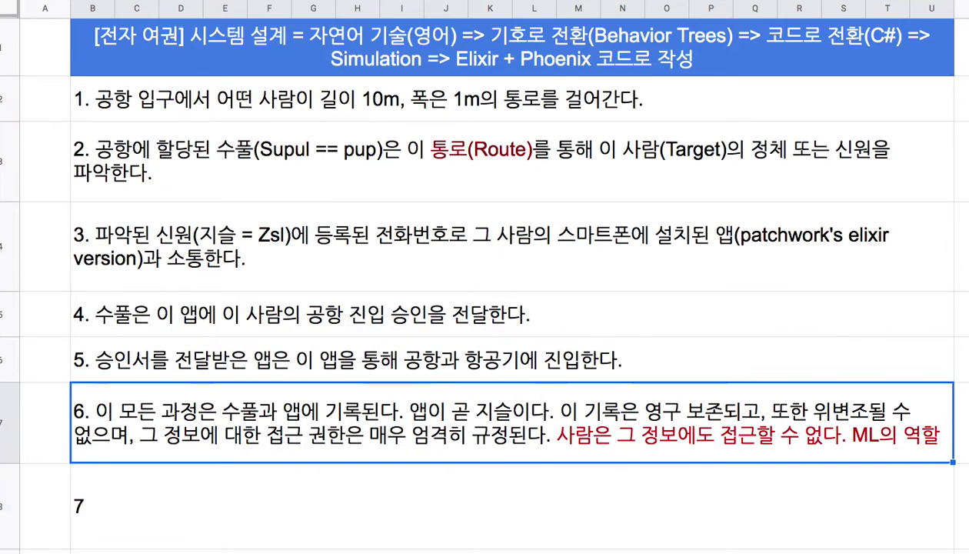
# Step: Clear the leftover item "6. 지엽적(개별 모듈과 Function) 코딩은 학습자들의 미션" from the lower row
pyautogui.scroll(-10, 783, 196)
pyautogui.scroll(4, 783, 197)
pyautogui.click(489, 410)
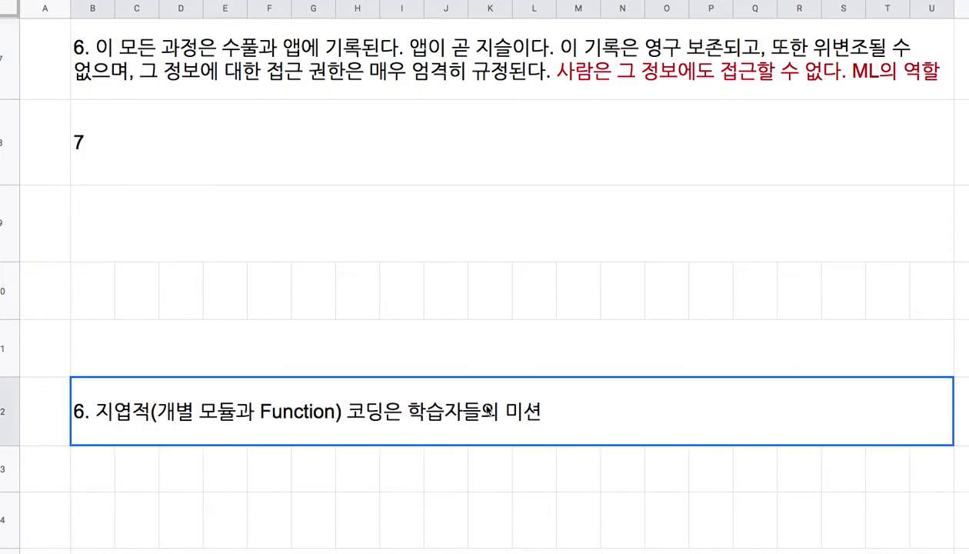
pyautogui.press('Delete')
# Step: Fill the item 7 cell down over the next three rows to copy its merged layout, and clear the copied numbers
pyautogui.click(442, 180)
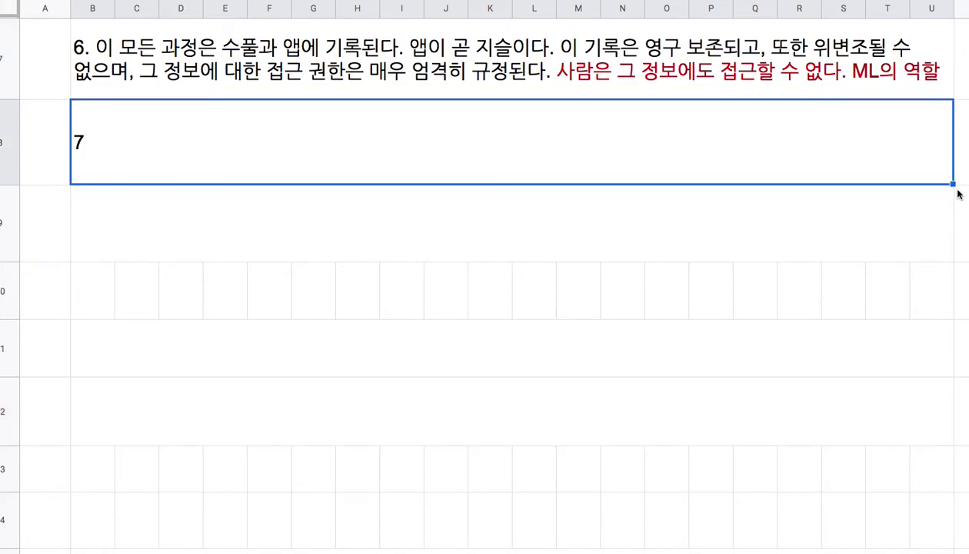
pyautogui.moveTo(951, 184); pyautogui.dragTo(933, 357)
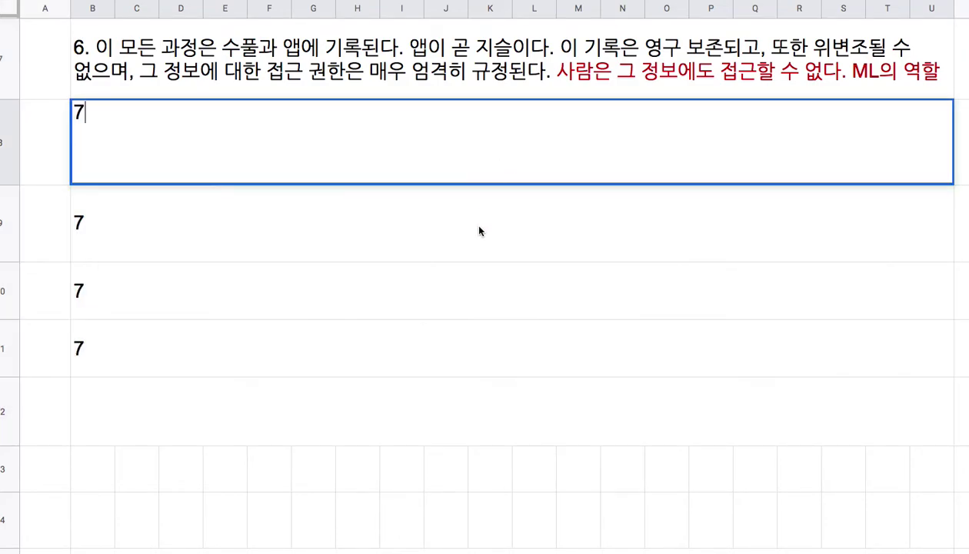
pyautogui.moveTo(471, 221); pyautogui.dragTo(497, 324)
pyautogui.press('Delete')
# Step: Complete item 7 as "7. 통로를 걸어간다." and commit it
pyautogui.click(447, 133)
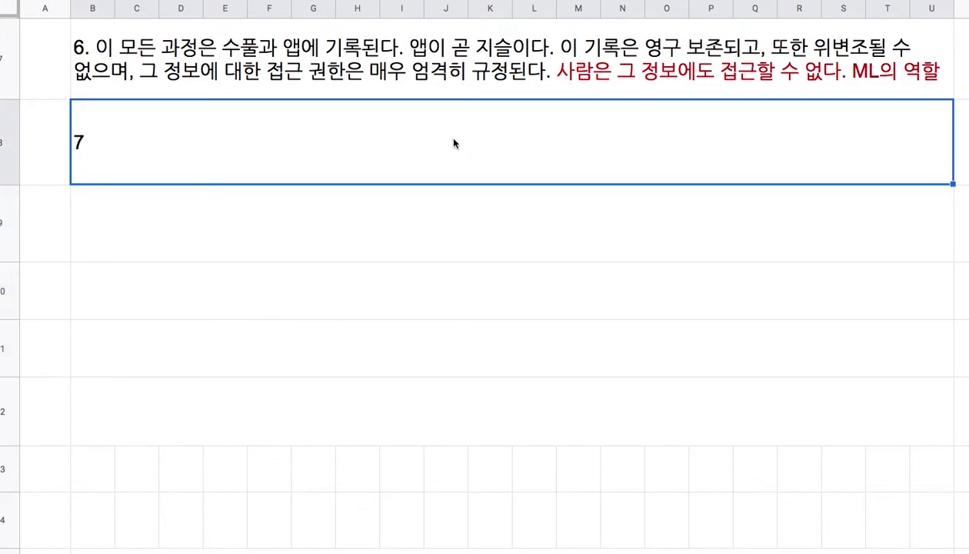
pyautogui.doubleClick(455, 144)
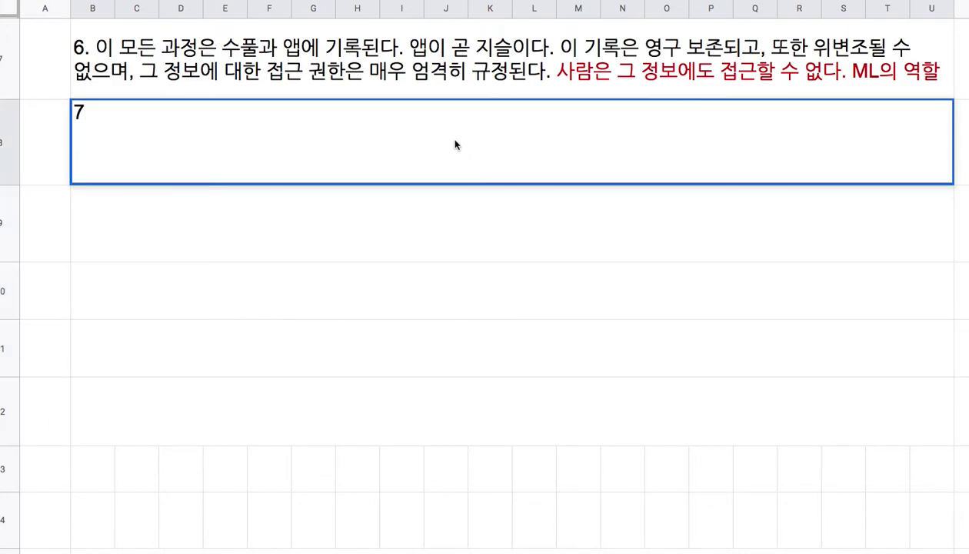
pyautogui.write('. 통로를 거')
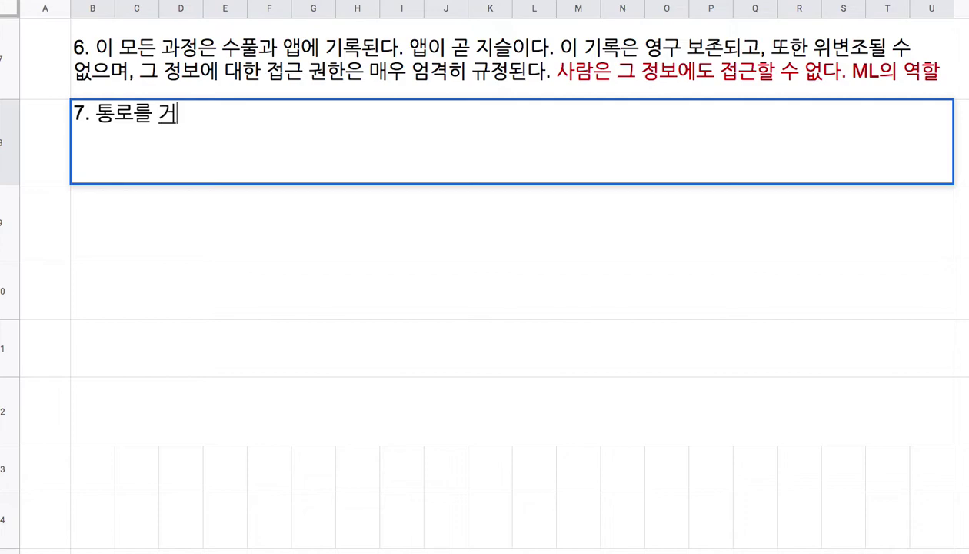
pyautogui.write('ㄹ어간다.')
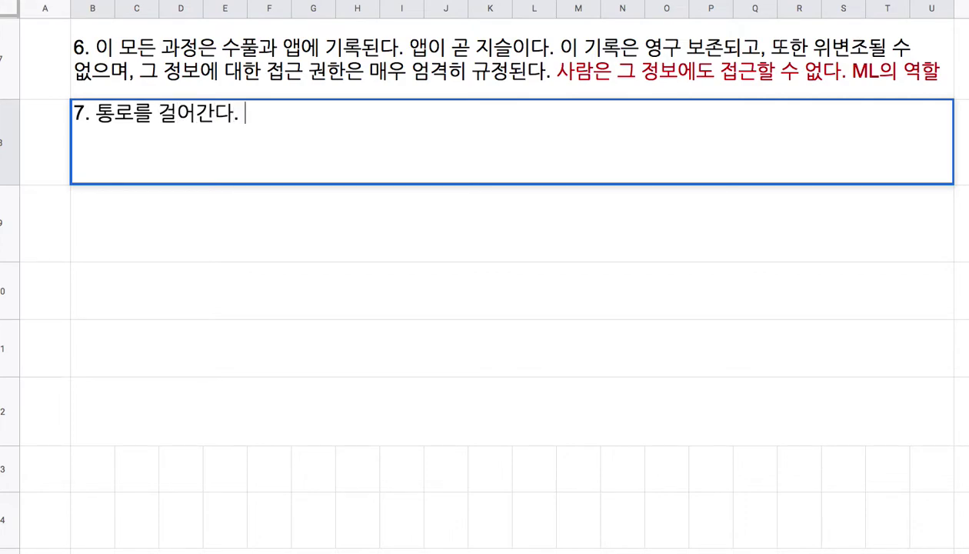
pyautogui.press('Return')
# Step: Write "7-1. 바닥은 이 사람의 체중을 측정한다." in the row below item 7
pyautogui.write('7-')
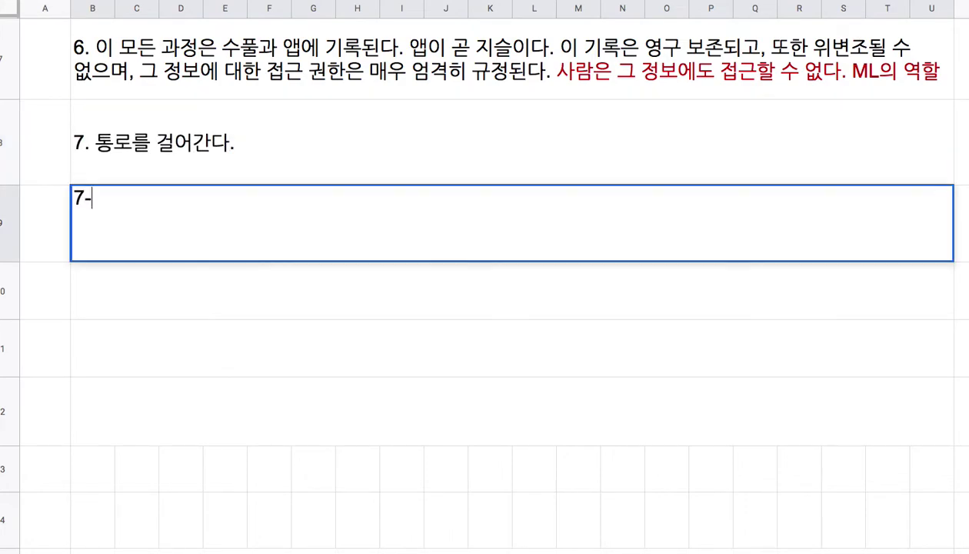
pyautogui.write('1. 바드')
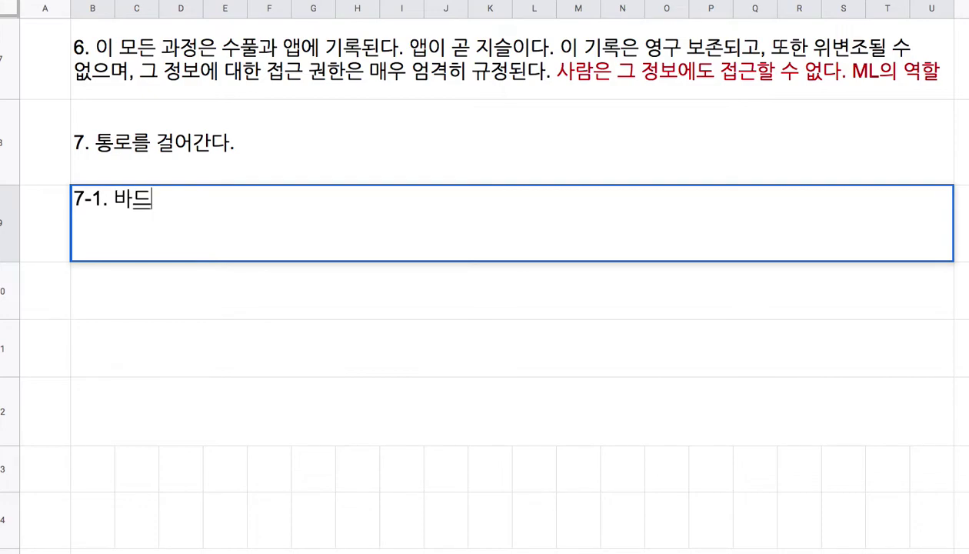
pyautogui.press('BackSpace')
pyautogui.write('ㅏㄱ은 이 삶')
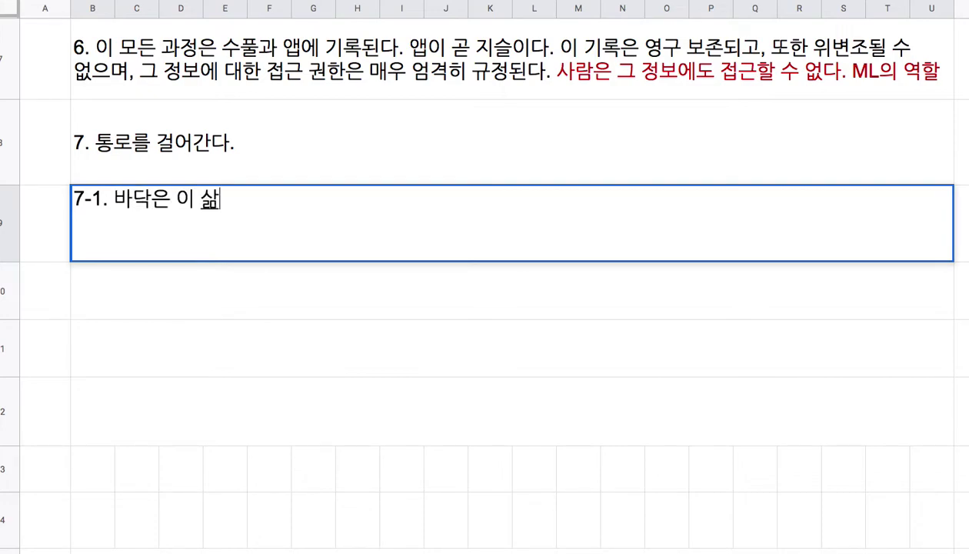
pyautogui.write('ㅏㅇㅡ')
pyautogui.press('BackSpace')
pyautogui.press('BackSpace')
pyautogui.press('BackSpace')
pyautogui.write('ㅏㅁ의 체중을 ')
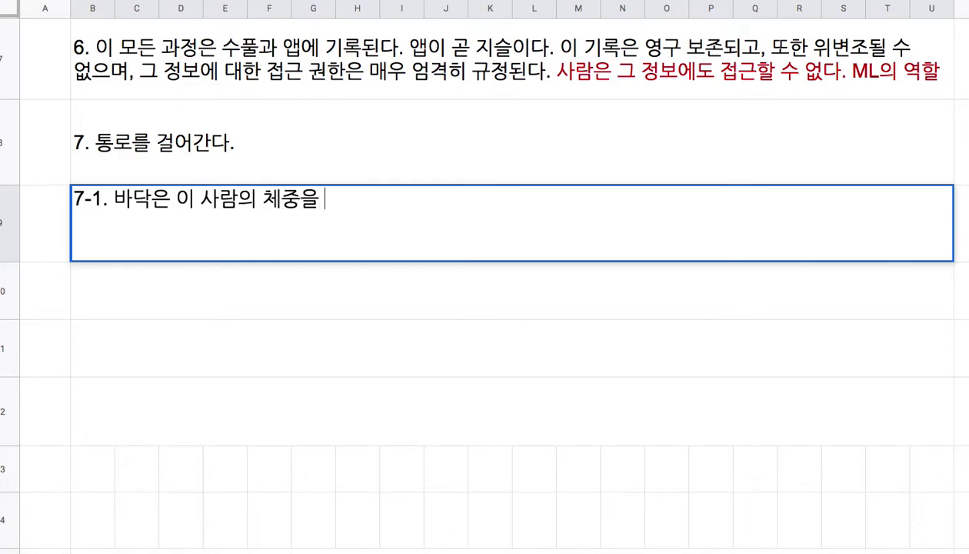
pyautogui.write('측정한다.')
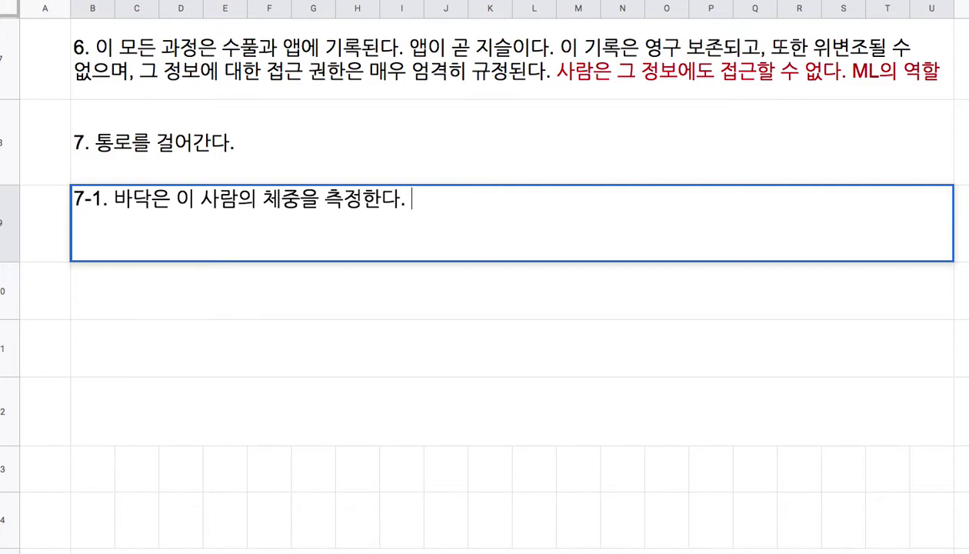
# Step: Insert "신발을 신고, 외투는 벗고" after "바닥은" in item 7-1
pyautogui.click(171, 200)
pyautogui.write('사')
pyautogui.press('BackSpace')
pyautogui.write('ㅣㅂ')
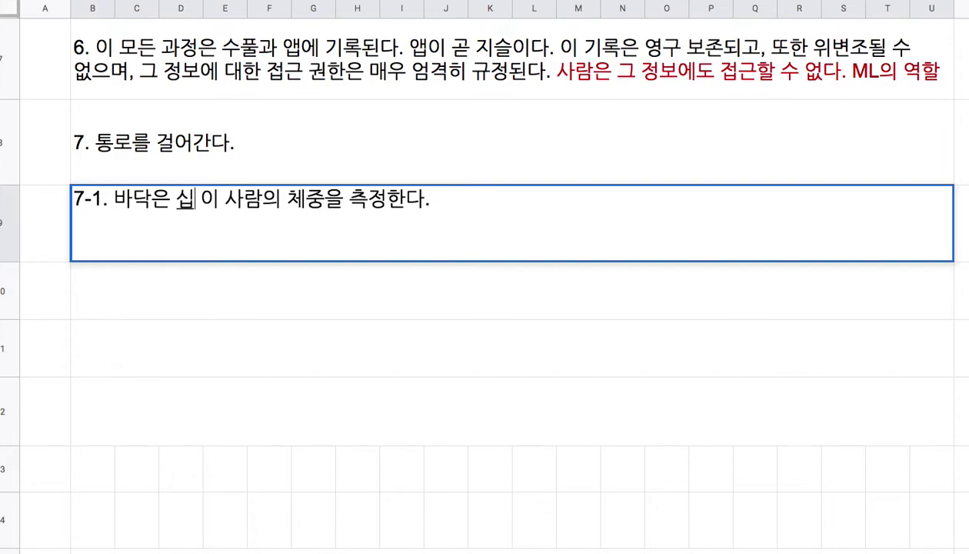
pyautogui.press('BackSpace')
pyautogui.press('BackSpace')
pyautogui.write('신발을 ')
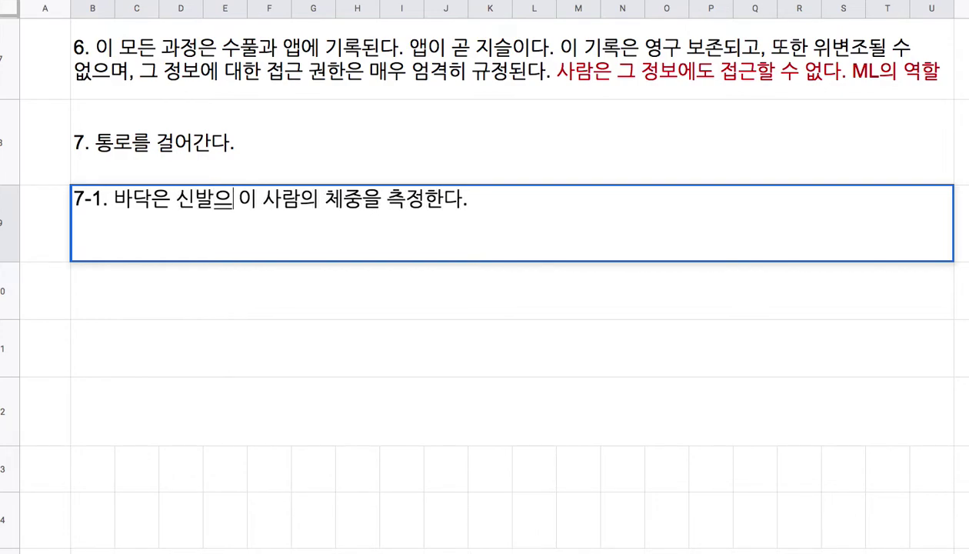
pyautogui.write('신고, 외')
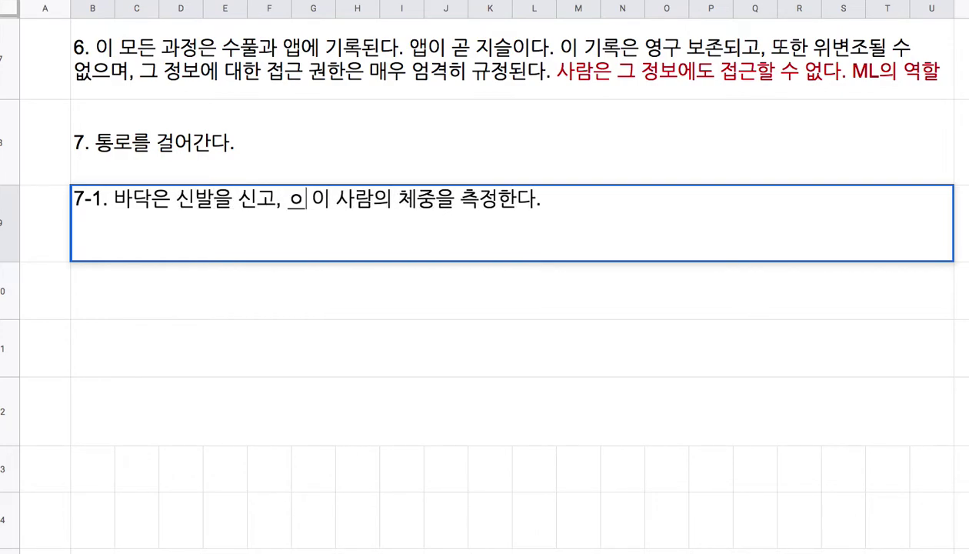
pyautogui.write('투는 벗')
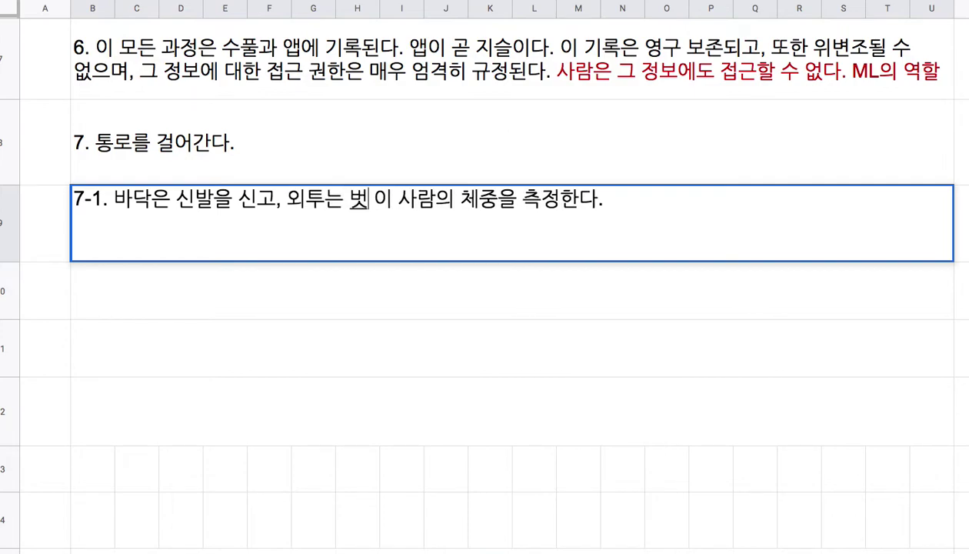
pyautogui.write('고')
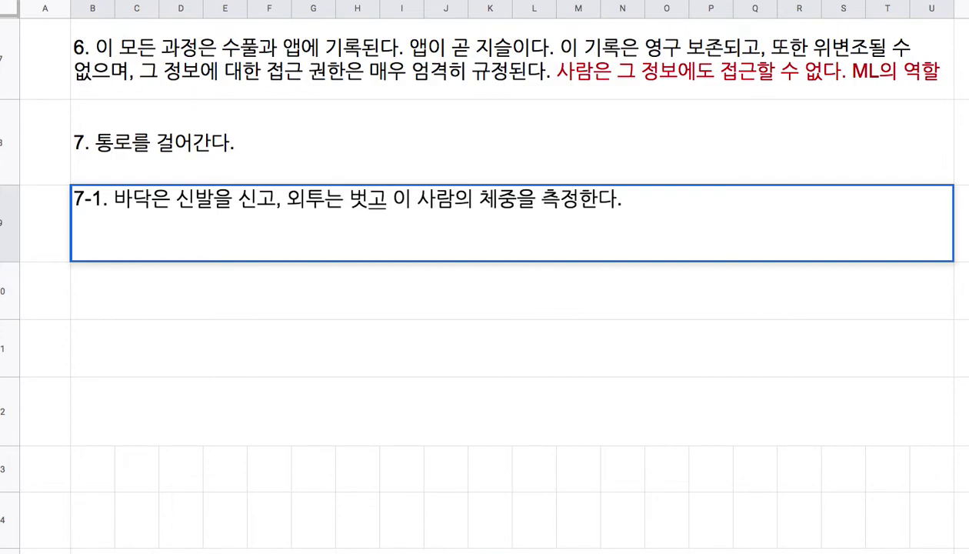
# Step: Change "벗고 이 사람의" to "벗은 사람의" in item 7-1
pyautogui.press('BackSpace')
pyautogui.press('BackSpace')
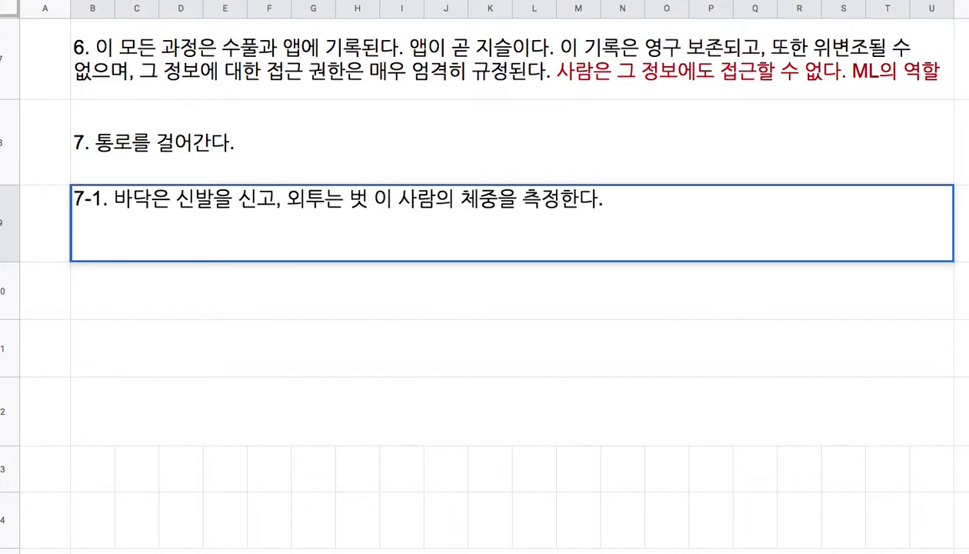
pyautogui.write('은 체')
pyautogui.press('BackSpace')
pyautogui.press('BackSpace')
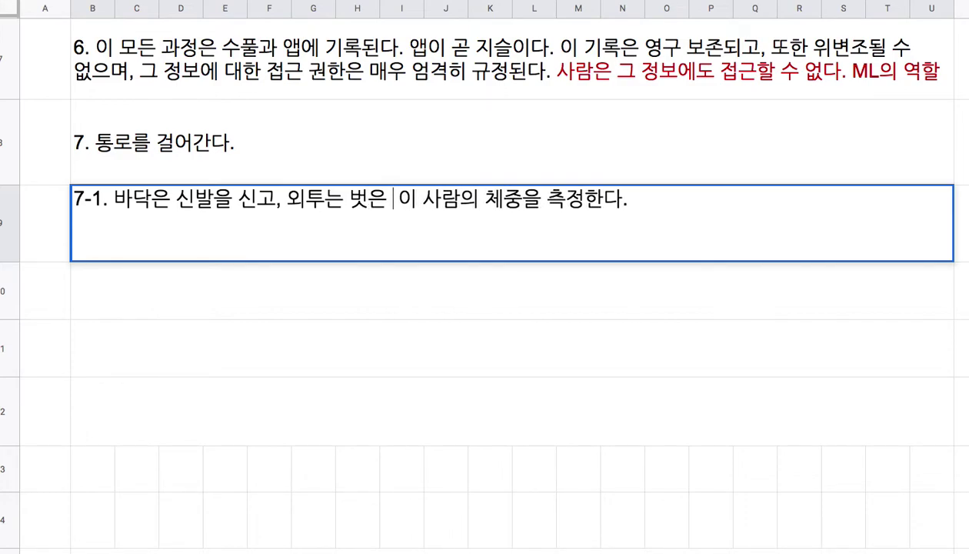
pyautogui.press('BackSpace')
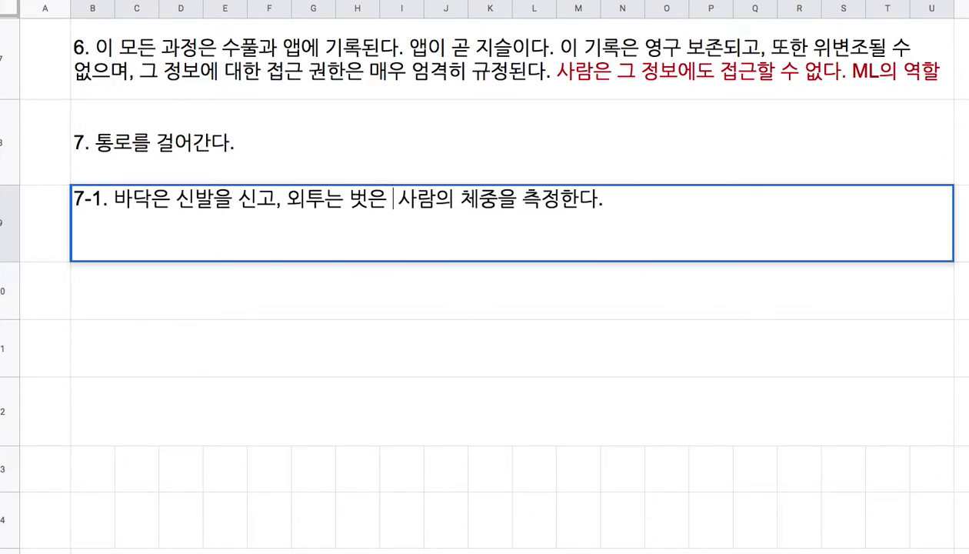
pyautogui.press('BackSpace')
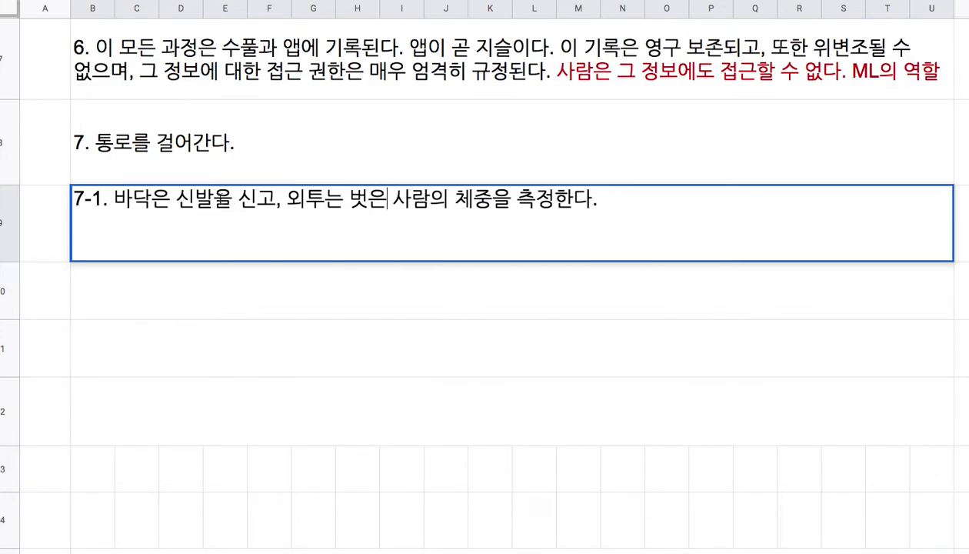
# Step: Correct the particle after "신발" to "을" in item 7-1 and check the sentence from there by highlighting it
pyautogui.click(217, 196)
pyautogui.press('Delete')
pyautogui.write('울')
pyautogui.press('BackSpace')
pyautogui.write('을')
pyautogui.moveTo(175, 198); pyautogui.dragTo(596, 218)
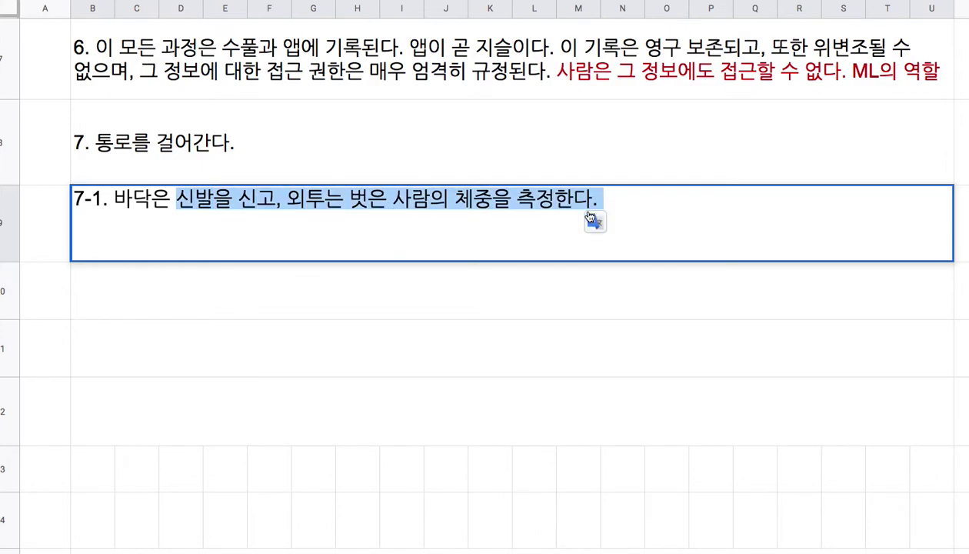
pyautogui.click(553, 220)
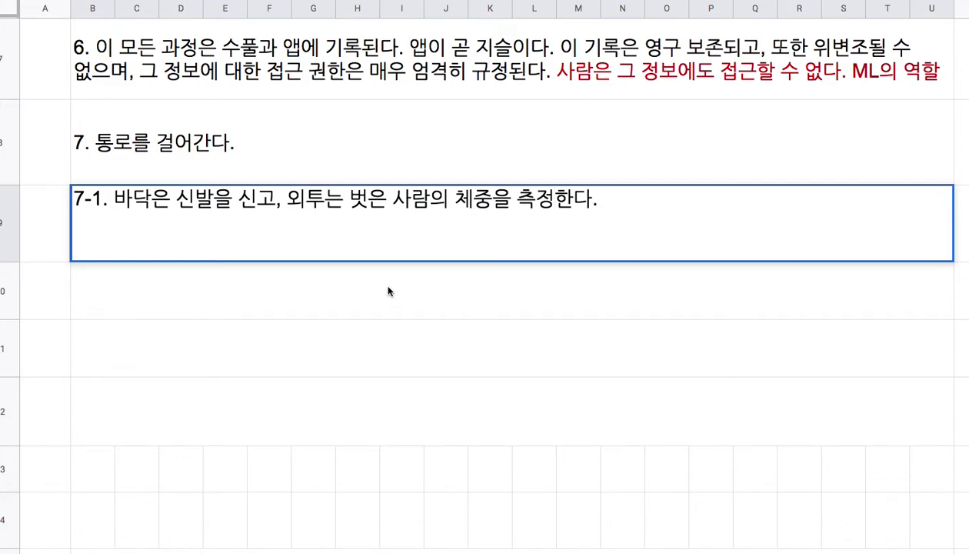
# Step: Append the question "오차 범위를 어떻게 정할 것인가?" to the end of item 7-1
pyautogui.click(613, 203)
pyautogui.write('오차')
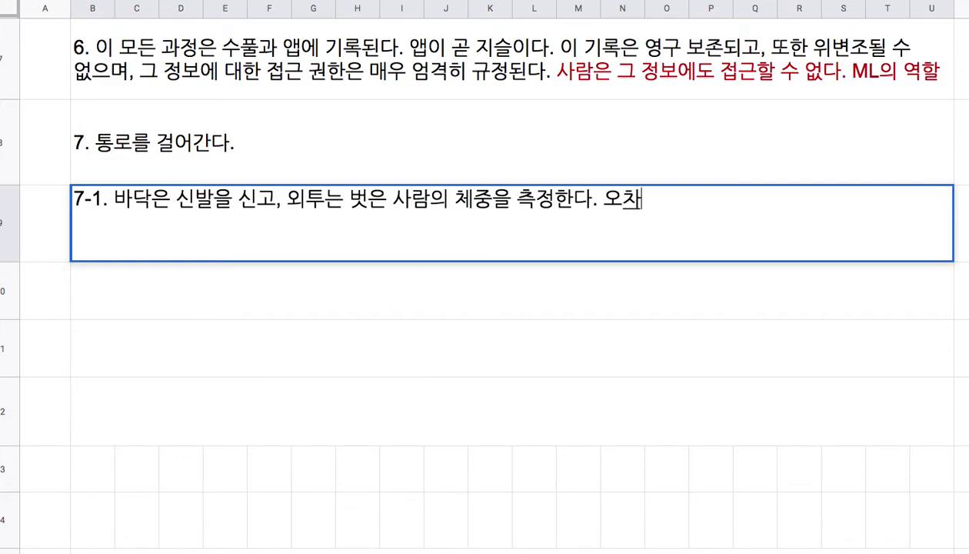
pyautogui.write(' 범위를 어떻게 ')
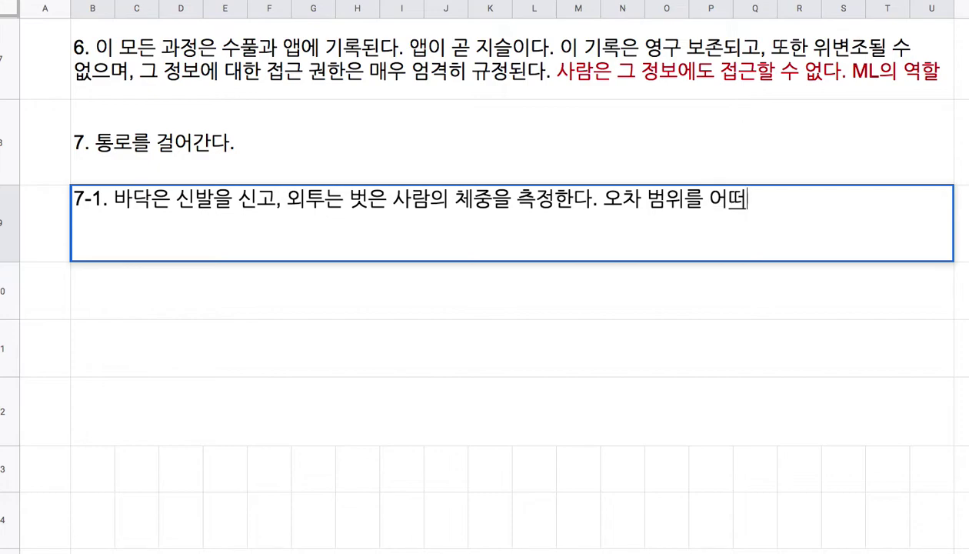
pyautogui.write('정할 ㄷㄱ')
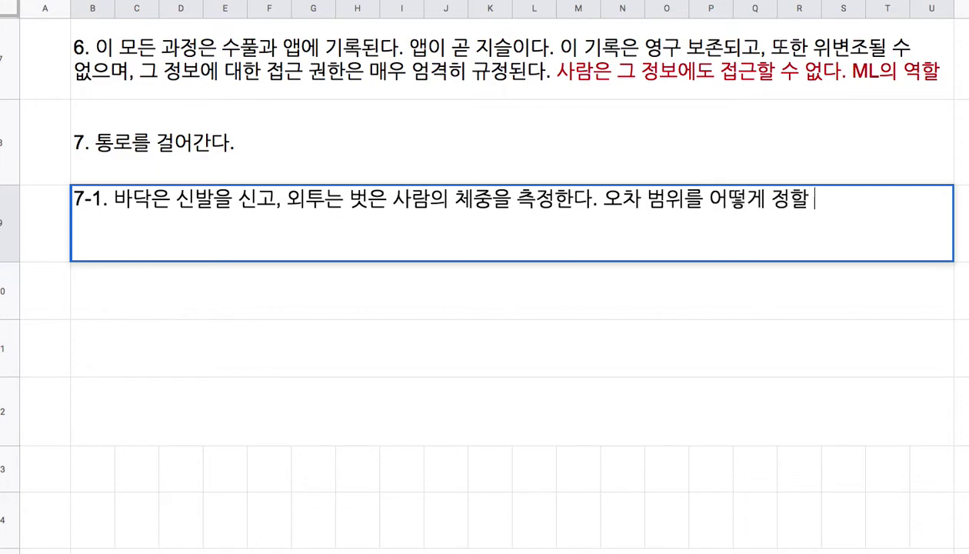
pyautogui.press('BackSpace')
pyautogui.press('BackSpace')
pyautogui.write('것ㅇ')
pyautogui.write('인가')
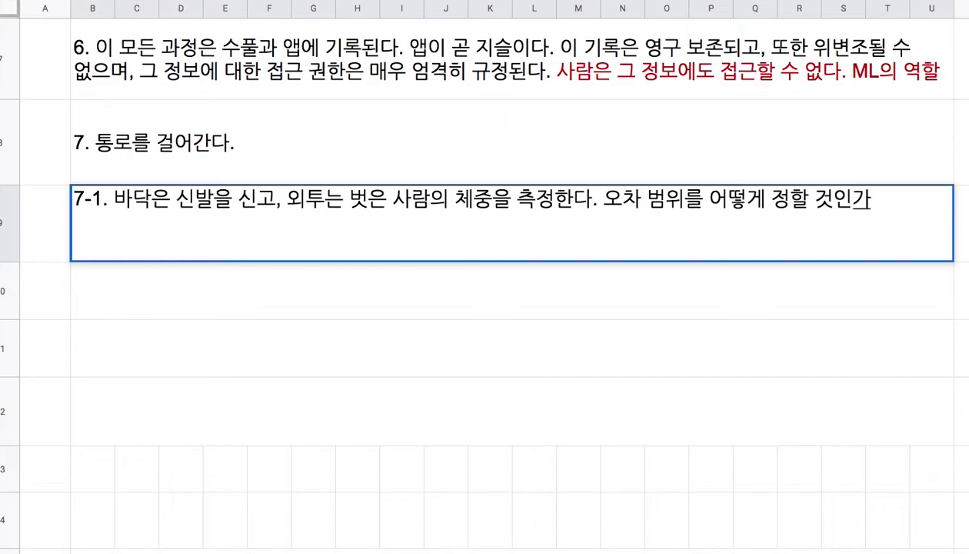
pyautogui.write('? ')
# Step: Add the question "체중계가 오작동하면 어떻게 조치할 것인가?" at the end of item 7-1
pyautogui.write('체중')
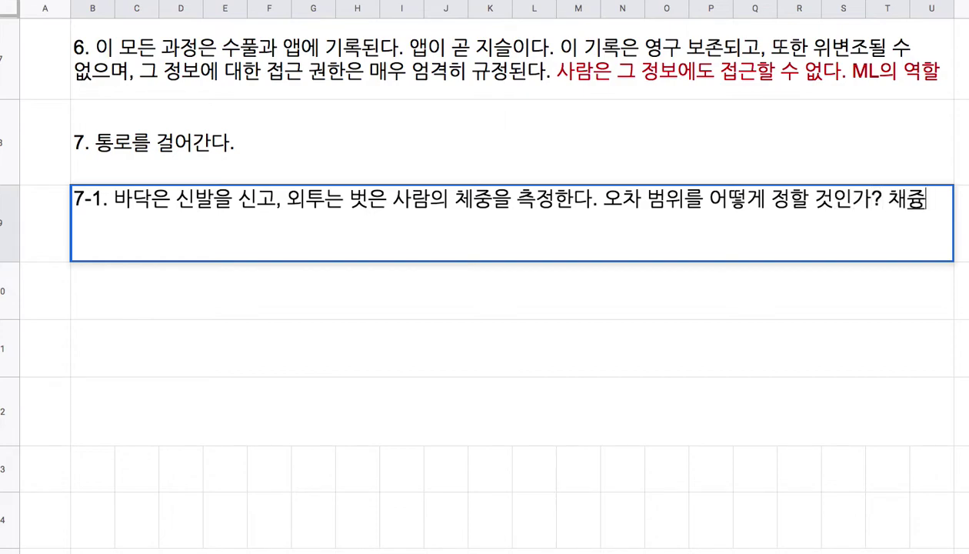
pyautogui.press('BackSpace')
pyautogui.press('BackSpace')
pyautogui.write('체중ㄱ')
pyautogui.write('계가 오작')
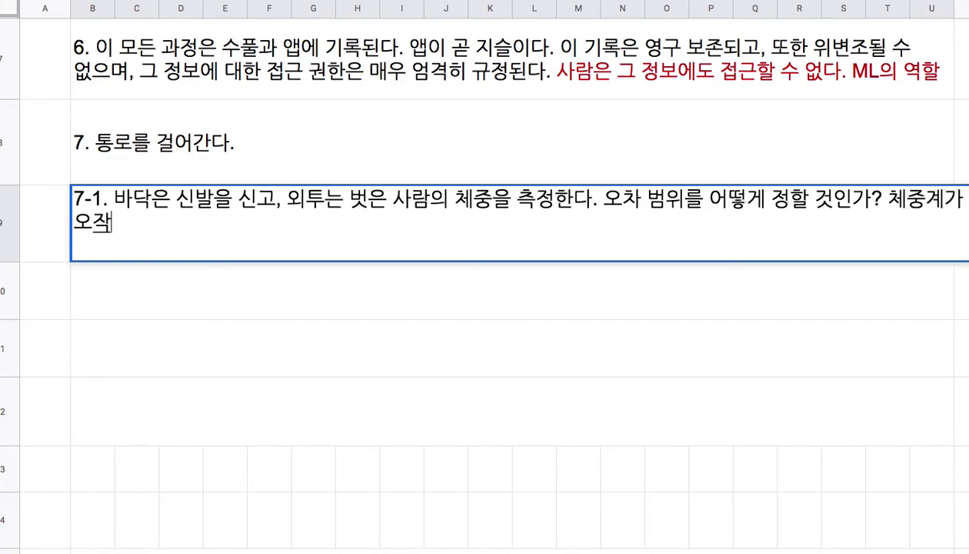
pyautogui.write('동하면 어떻')
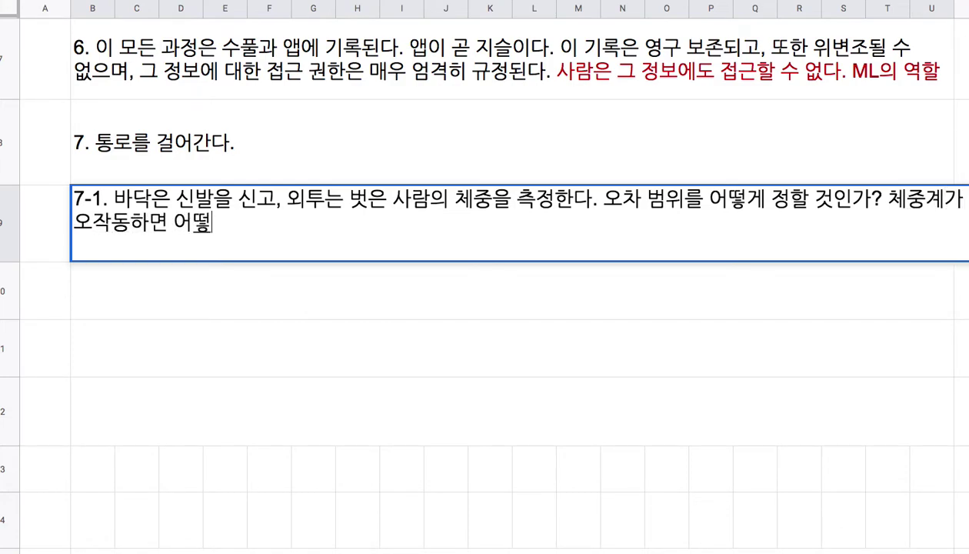
pyautogui.write('게 조치할 거신')
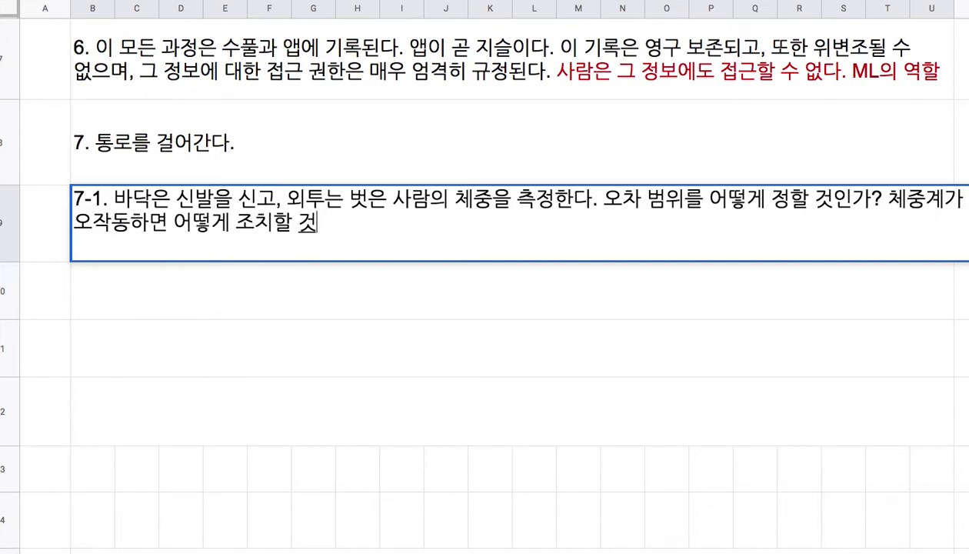
pyautogui.press('BackSpace')
pyautogui.press('BackSpace')
pyautogui.press('BackSpace')
pyautogui.press('BackSpace')
pyautogui.write('것인가?')
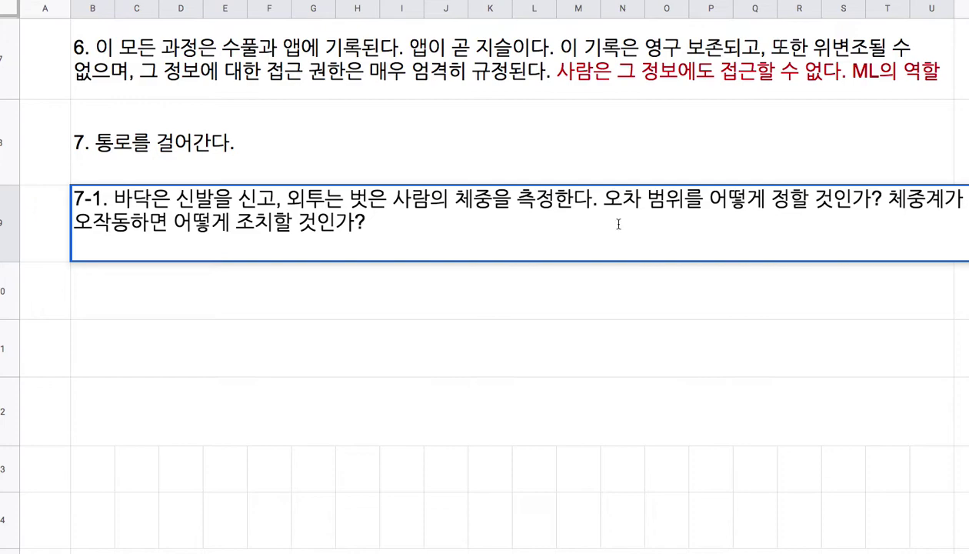
# Step: Begin a new item numbered "7-2." in the row below item 7-1
pyautogui.click(586, 294)
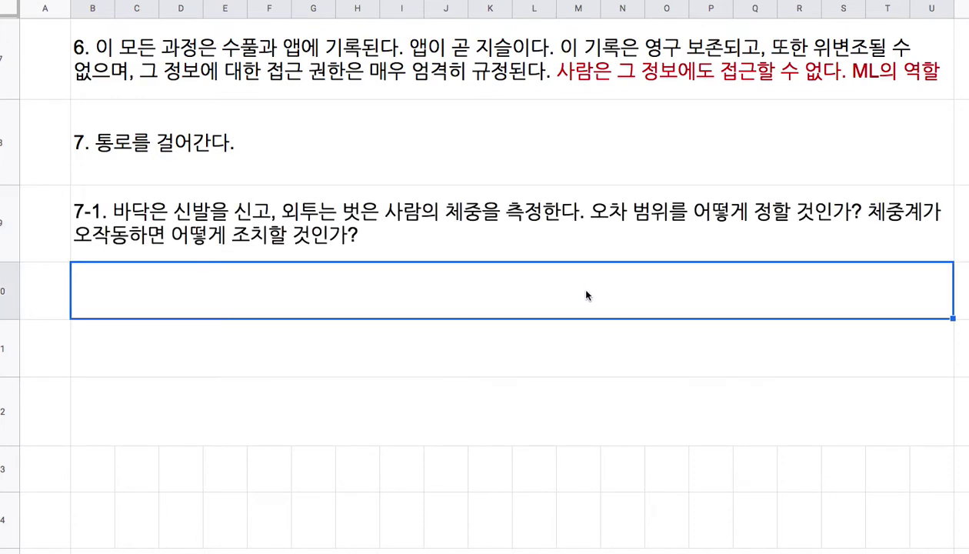
pyautogui.write('7-2. ')
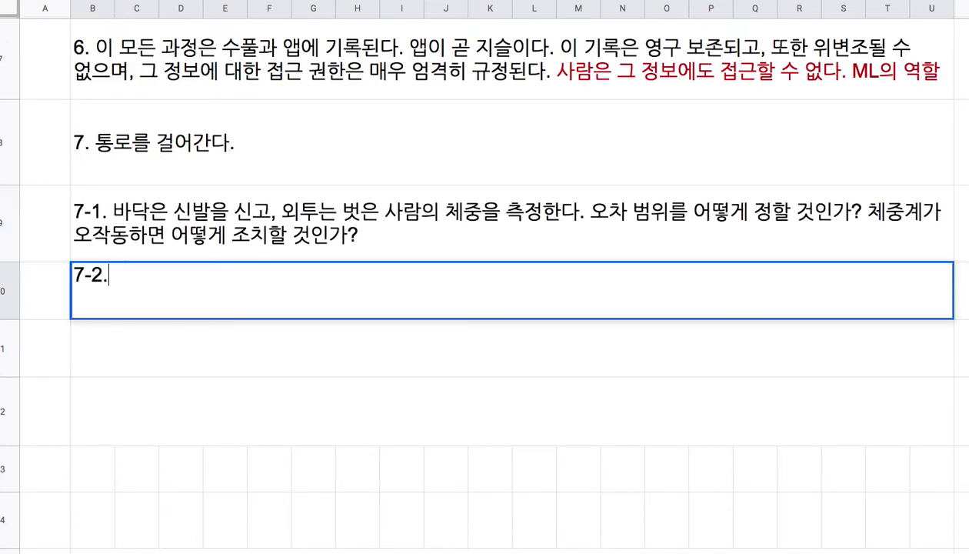
pyautogui.write('적외선 카')
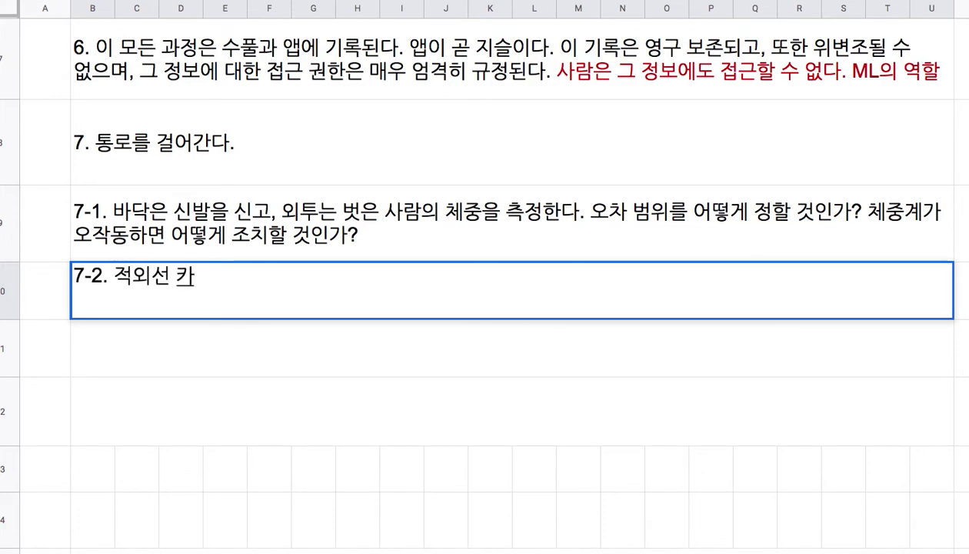
pyautogui.write('멜')
pyautogui.write('라')
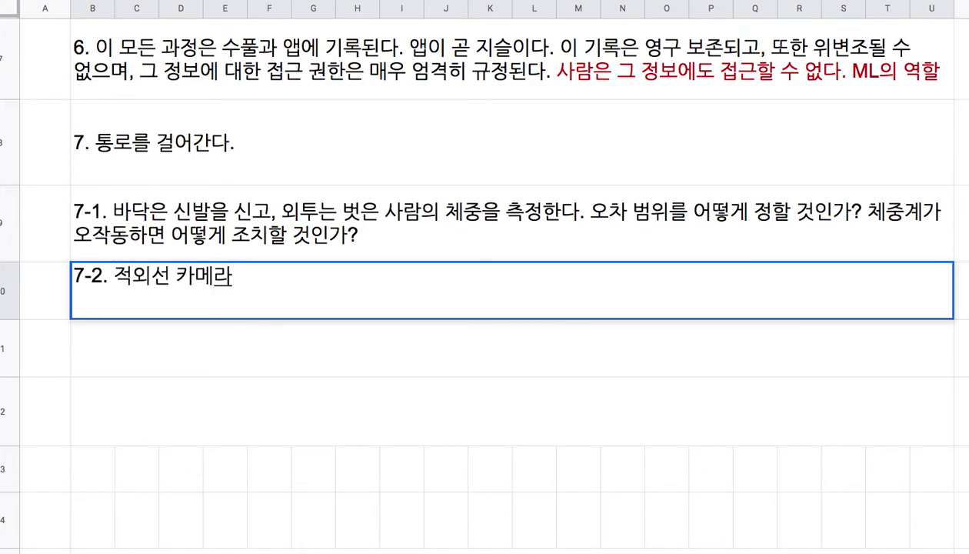
pyautogui.press('BackSpace')
pyautogui.press('BackSpace')
pyautogui.press('BackSpace')
pyautogui.press('BackSpace')
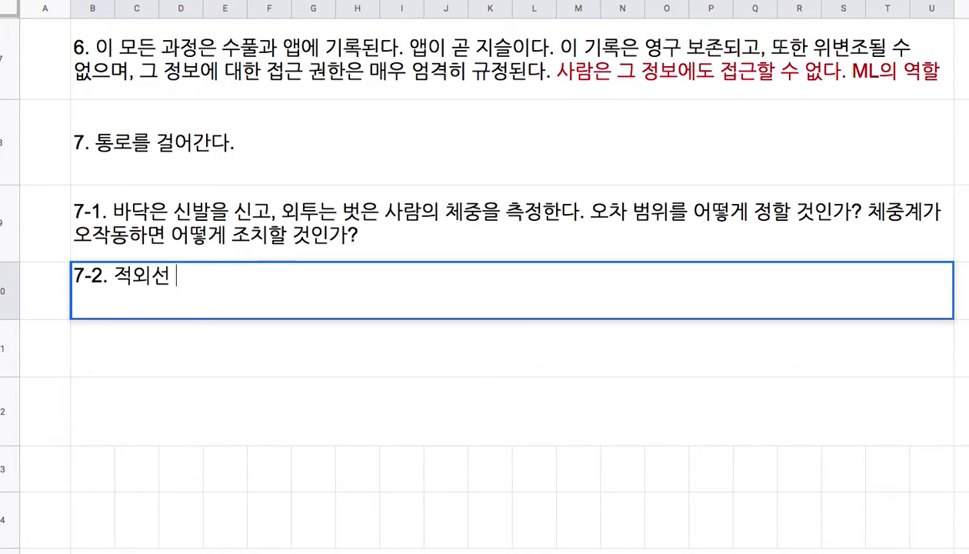
pyautogui.press('BackSpace')
pyautogui.press('BackSpace')
pyautogui.press('BackSpace')
pyautogui.press('BackSpace')
# Step: Write "거리 측정 기능이 있는 듀얼카메라" in item 7-2 and check the phrase by highlighting it
pyautogui.write('거리')
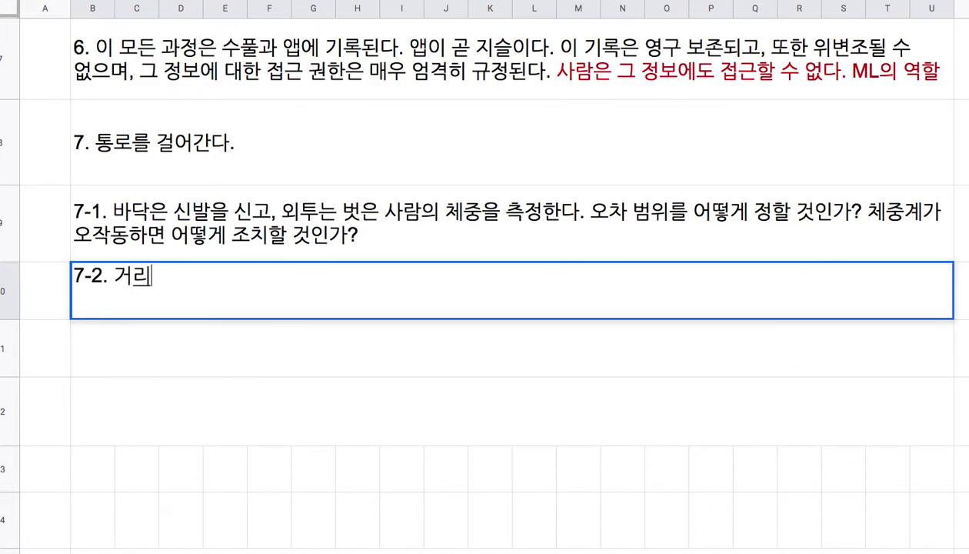
pyautogui.write(' 측정 기')
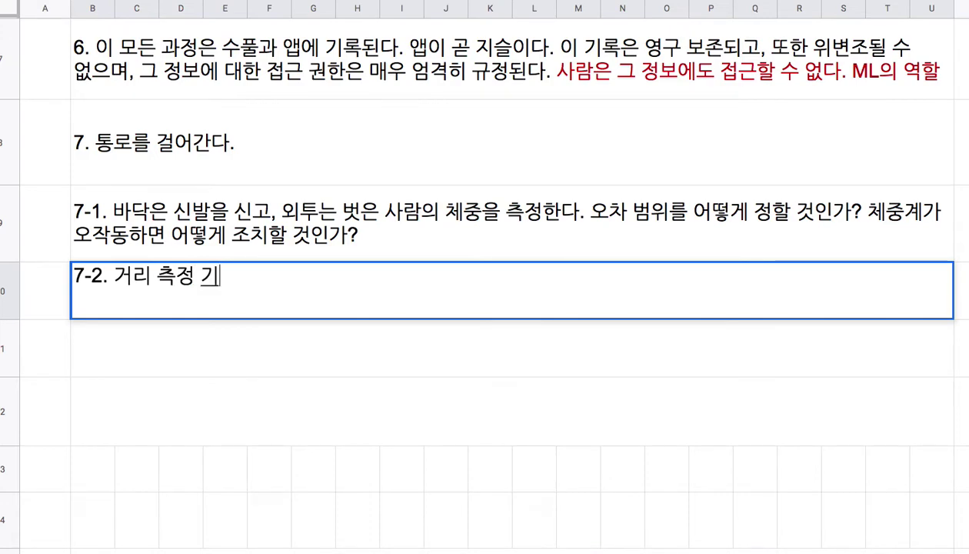
pyautogui.write('능이 있는 ㄷ듀얼카메')
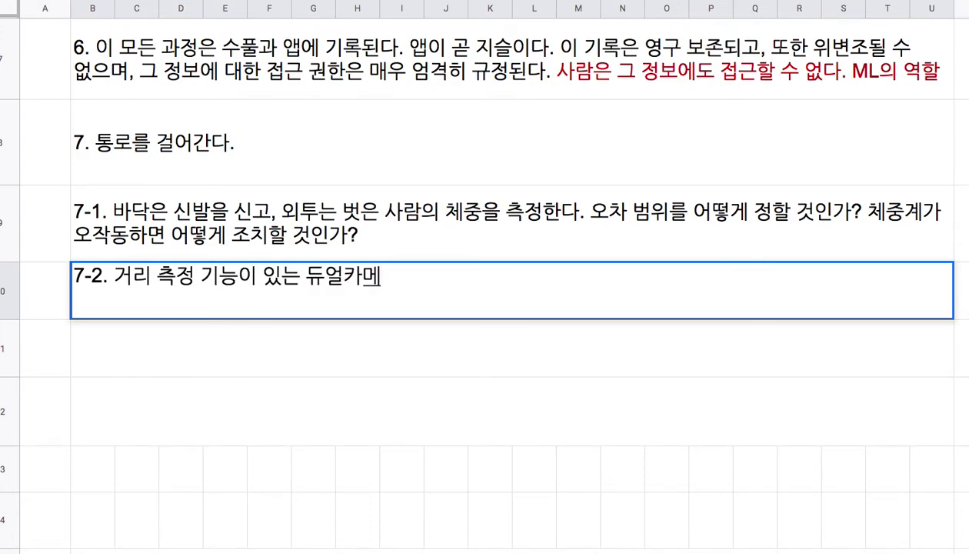
pyautogui.write('라')
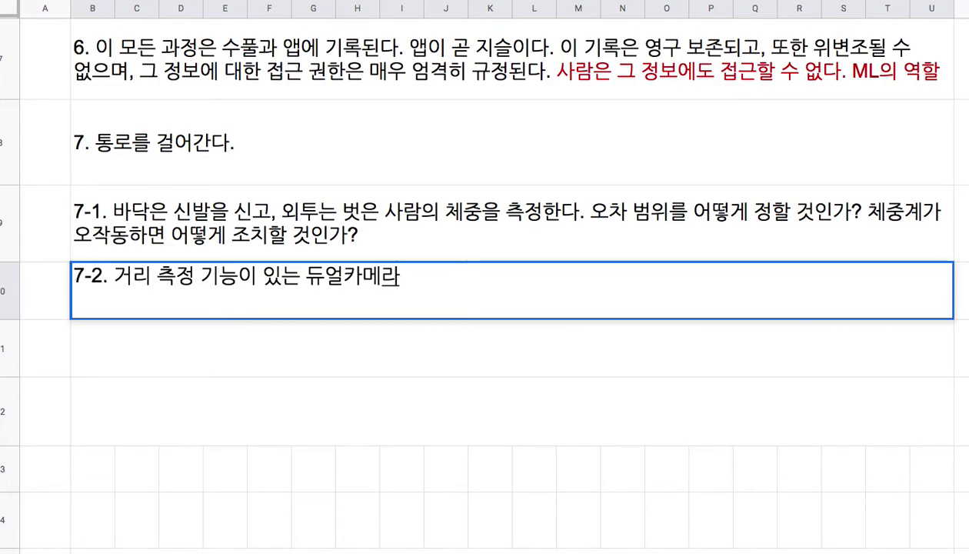
pyautogui.hotkey('alt', 'Left')
pyautogui.hotkey('shift', 'alt', 'Right')
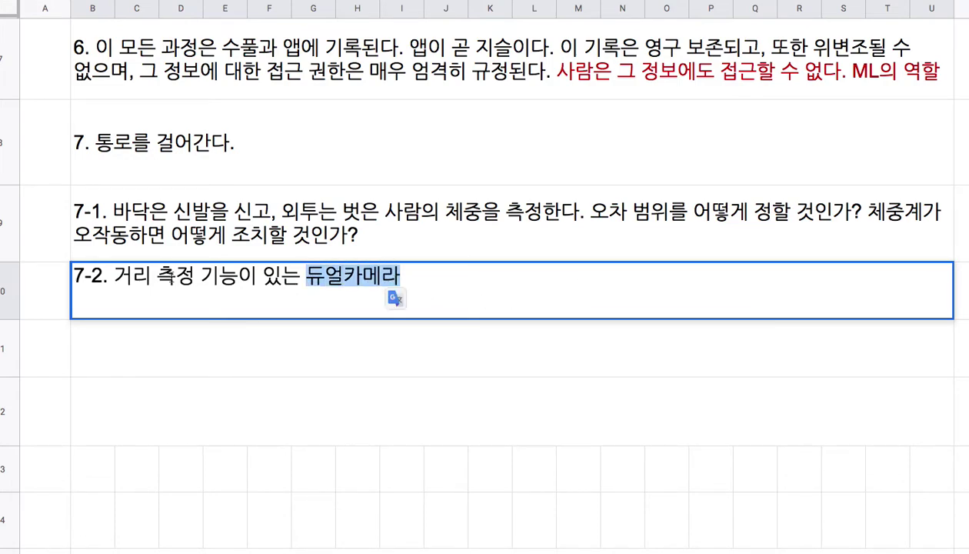
pyautogui.moveTo(118, 281); pyautogui.dragTo(238, 279)
pyautogui.click(381, 277)
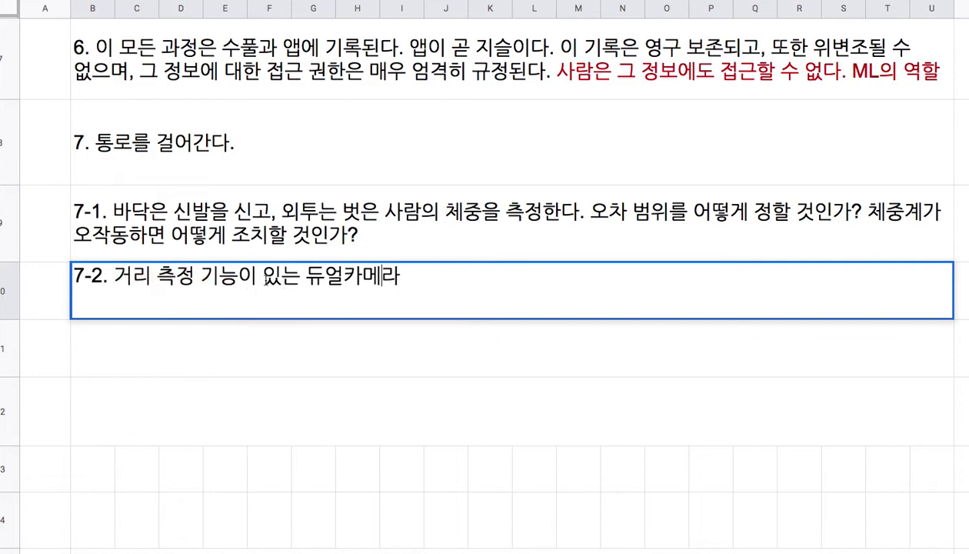
# Step: Complete the item 7-2 sentence after "듀얼카메라" with "로 그 사람의 신장과 체형을 측정한다."
pyautogui.write('로 ')
pyautogui.write('곳ㅏ ㄹ')
pyautogui.press('BackSpace')
pyautogui.press('BackSpace')
pyautogui.press('BackSpace')
pyautogui.press('BackSpace')
pyautogui.write('그 ㅅㅏ람의 ')
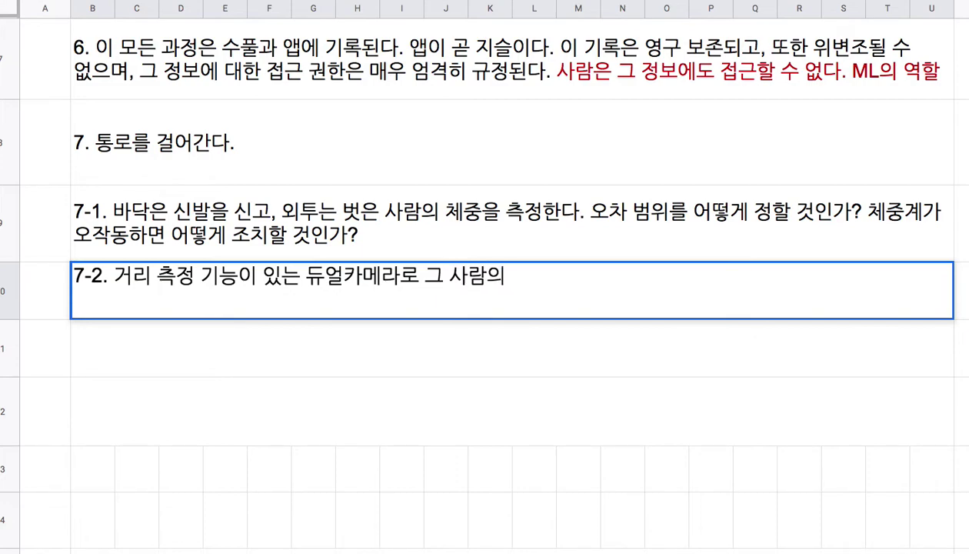
pyautogui.write('ㅋ')
pyautogui.press('BackSpace')
pyautogui.press('BackSpace')
pyautogui.write('ㅅ')
pyautogui.press('BackSpace')
pyautogui.write('신장괓')
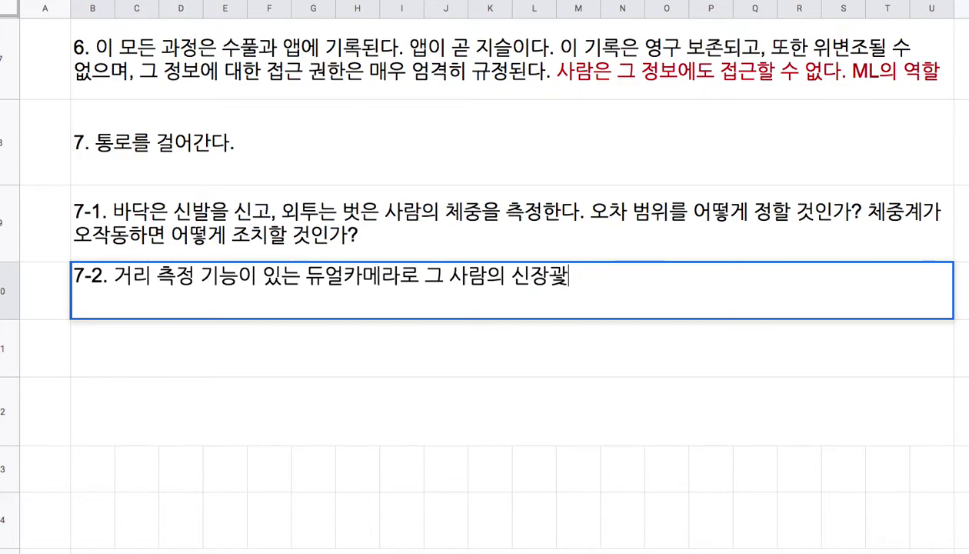
pyautogui.press('BackSpace')
pyautogui.write('체형을 ')
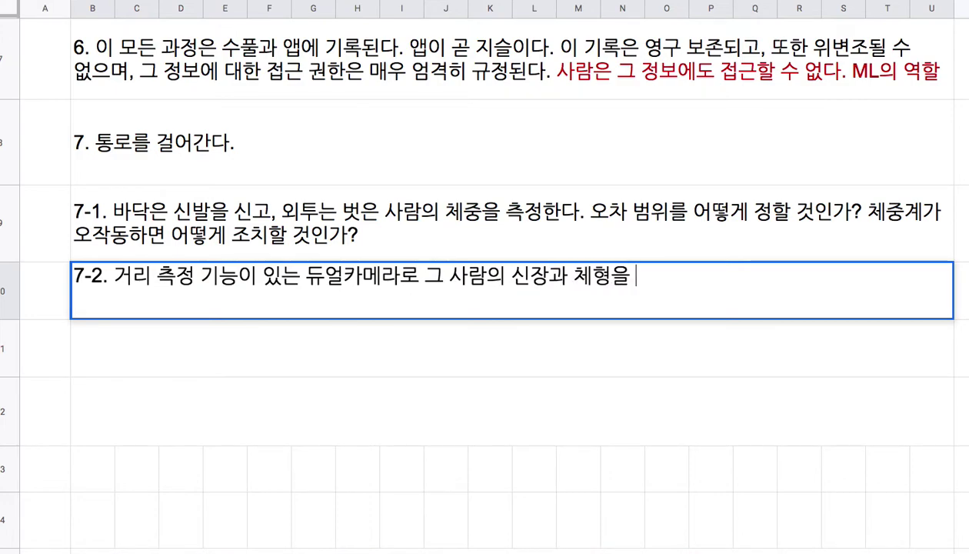
pyautogui.write('측정한다')
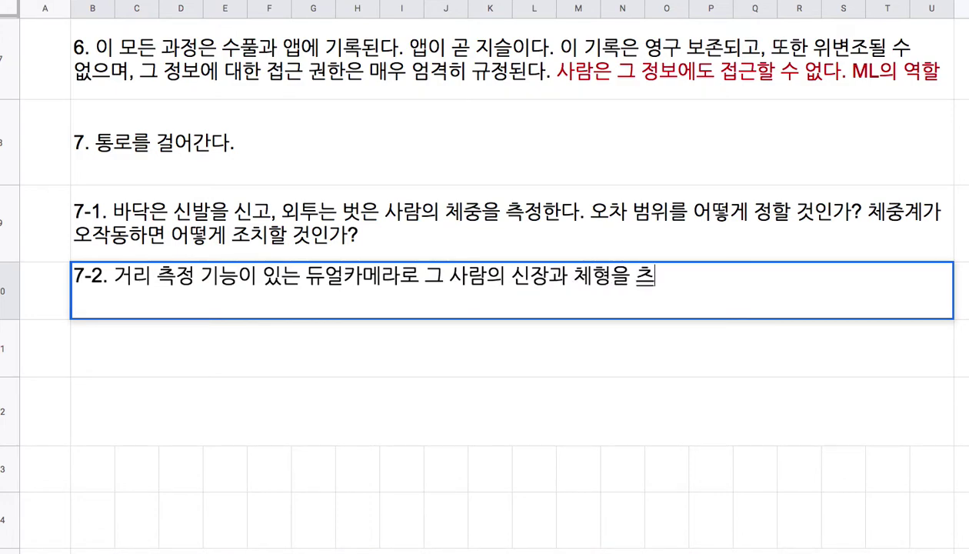
pyautogui.write('.')
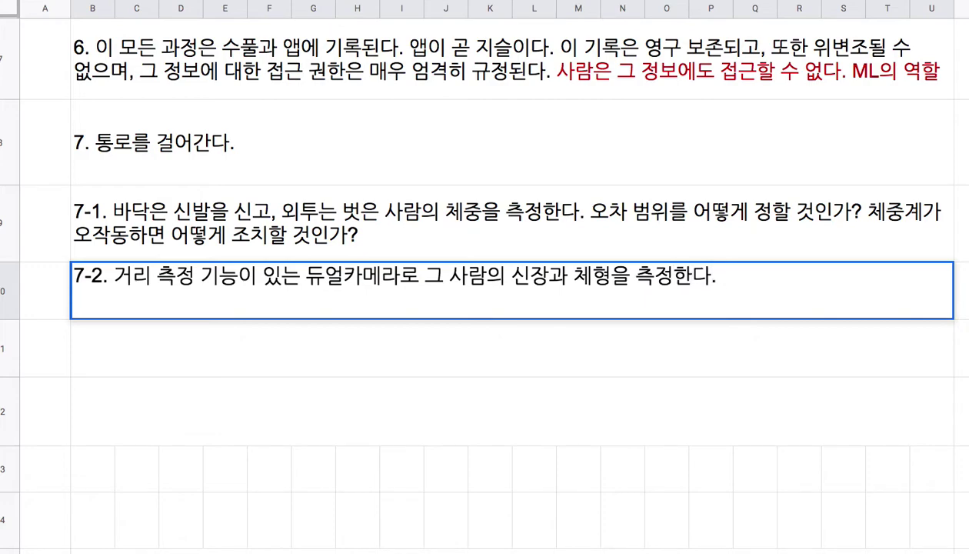
# Step: Write "7-3. 카메라로 얼굴을 인식한다." in the row below item 7-2
pyautogui.press('Return')
pyautogui.write('7-3. ')
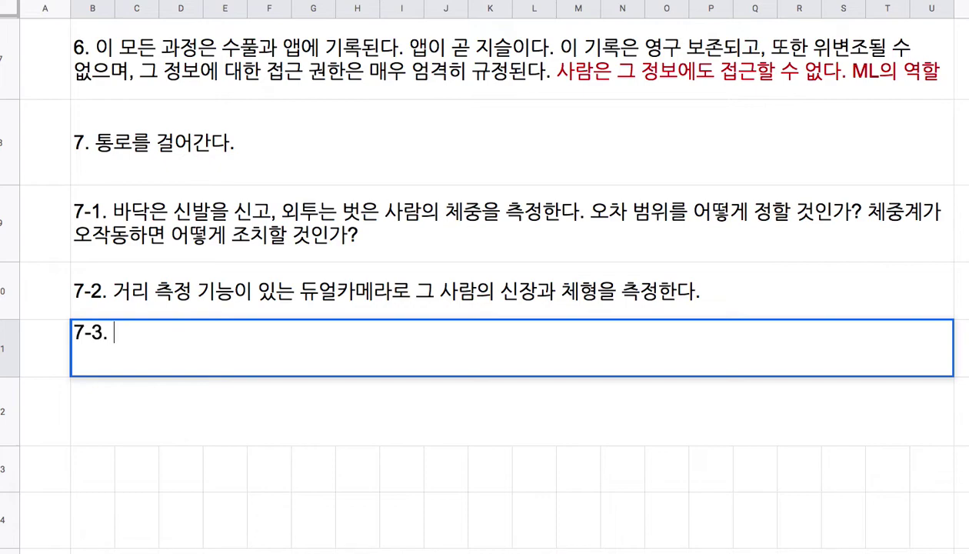
pyautogui.write('카메')
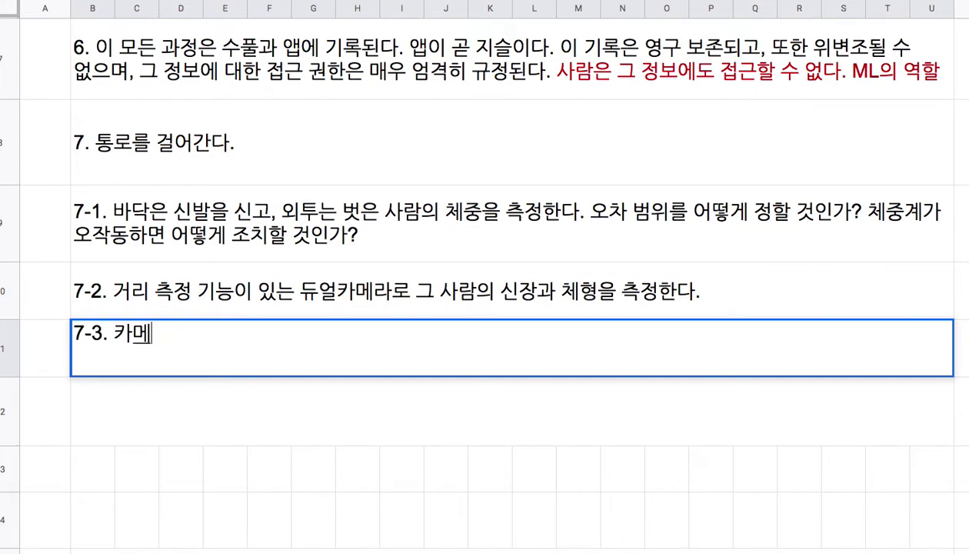
pyautogui.write('라로 어ㄹ굴을 인식ㅎ')
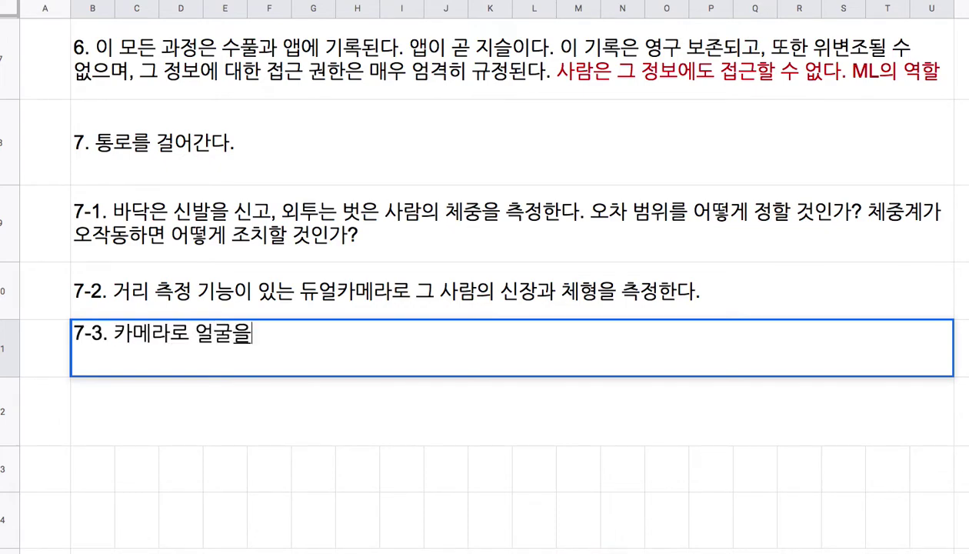
pyautogui.write('ㅏㄴ다.')
pyautogui.press('Return')
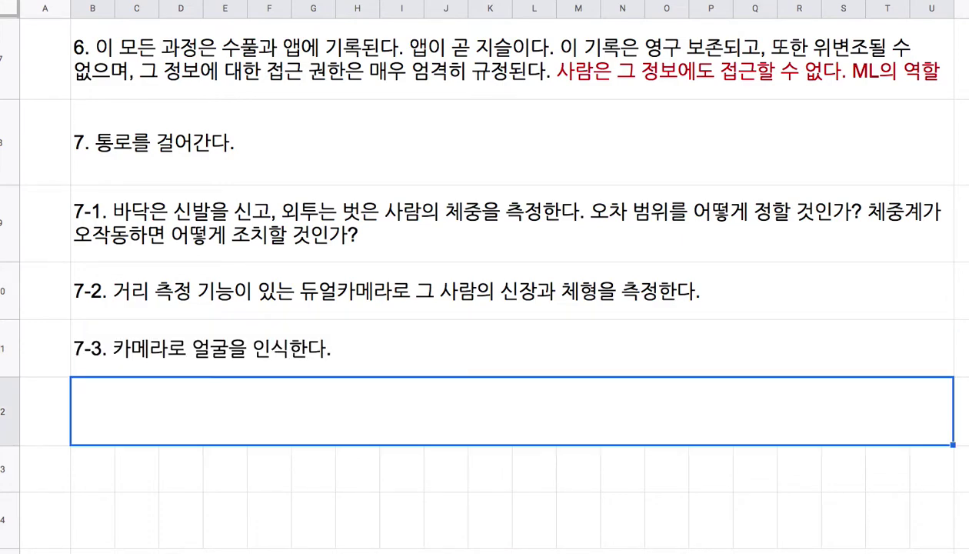
# Step: Begin item 7-4 in the row below item 7-3 with "7-4. 수풀"
pyautogui.write('7-4. ')
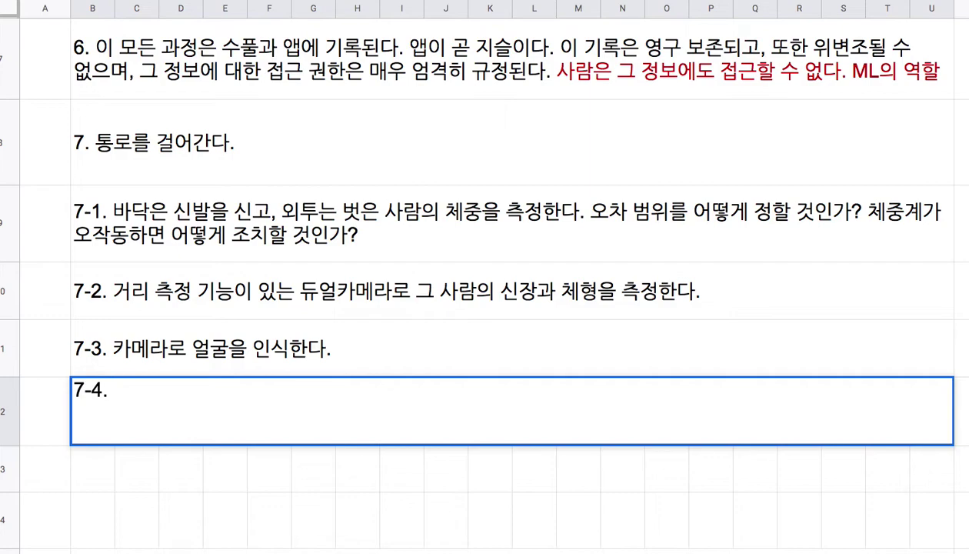
pyautogui.write('ㅅㅜㅍㅜㄹ')
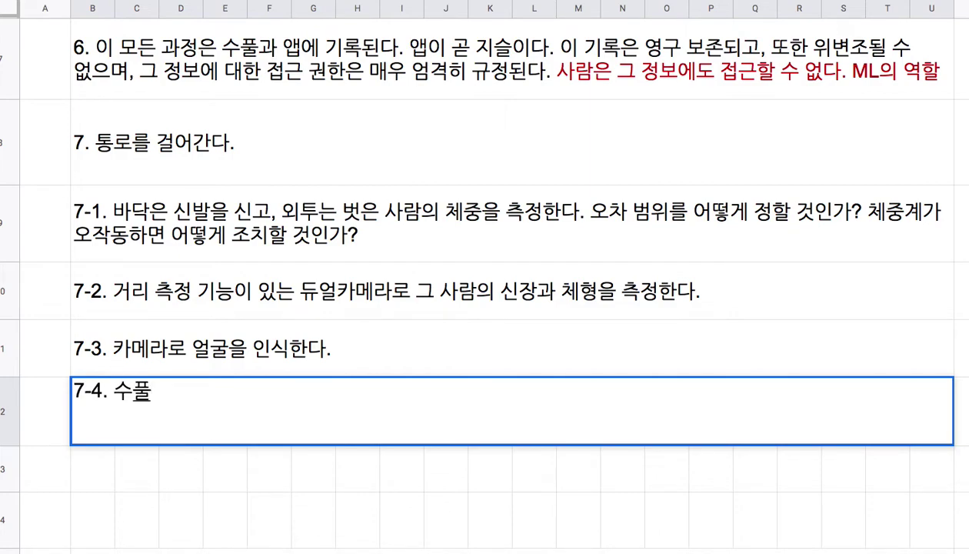
# Step: Insert "수풀은" before "바닥은" in item 7-1 and select the inserted word with its trailing space
pyautogui.moveTo(201, 233); pyautogui.dragTo(233, 356)
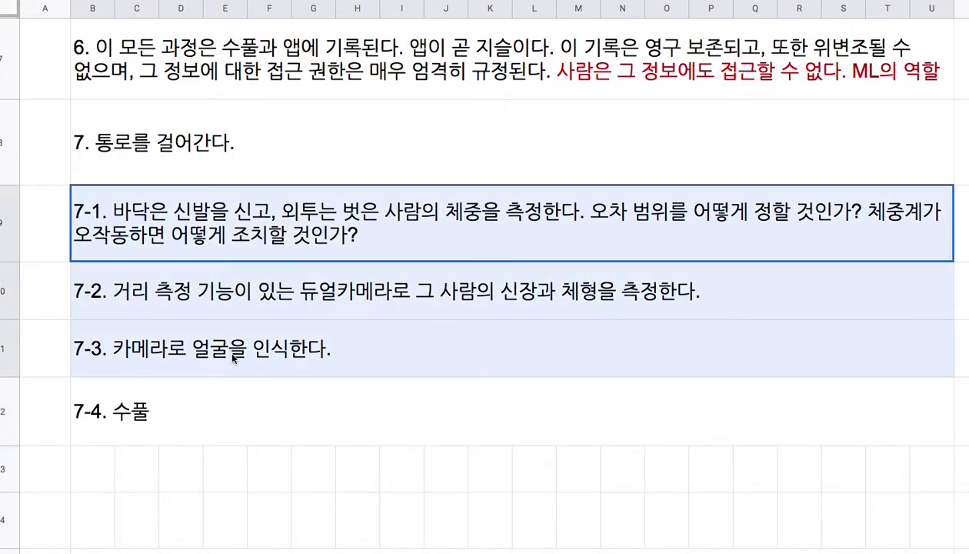
pyautogui.doubleClick(187, 251)
pyautogui.click(115, 201)
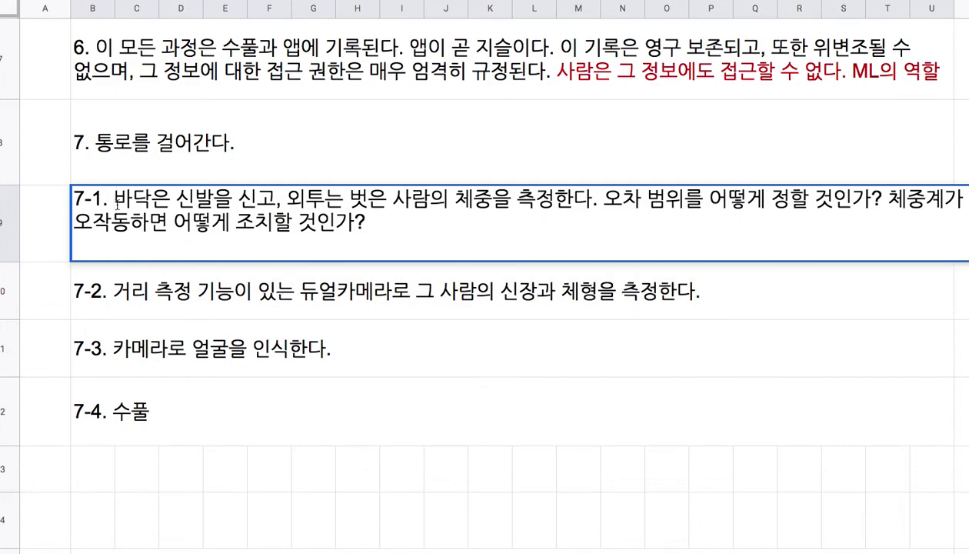
pyautogui.write('ㅅㅜㅍㅜㄹㅇㅡㄴ')
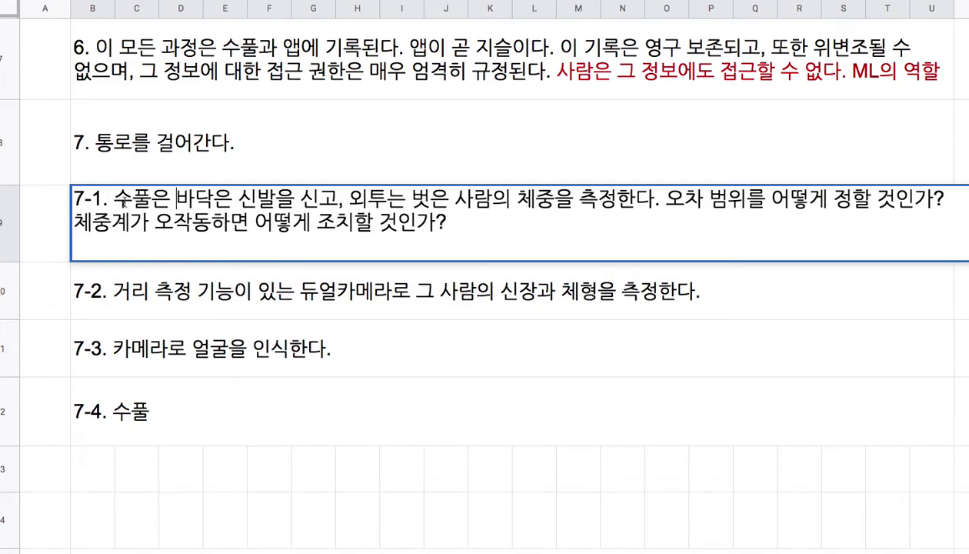
pyautogui.moveTo(114, 201); pyautogui.dragTo(176, 203)
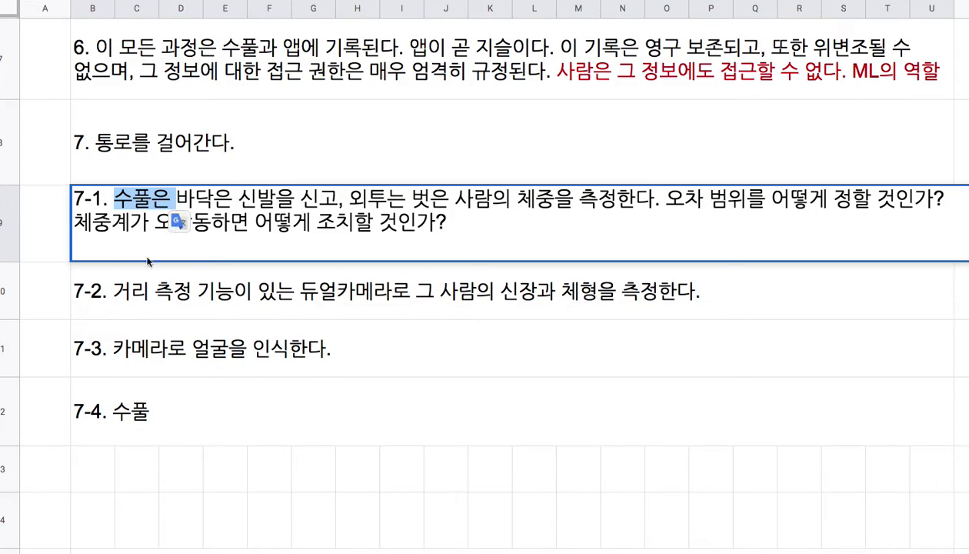
# Step: Copy "수풀은 " from item 7-1 and insert it at the start of the sentences in items 7-2 and 7-3
pyautogui.hotkey('ctrl', 'c')
pyautogui.doubleClick(140, 296)
pyautogui.click(113, 291)
pyautogui.hotkey('ctrl', 'v')
pyautogui.click(121, 350)
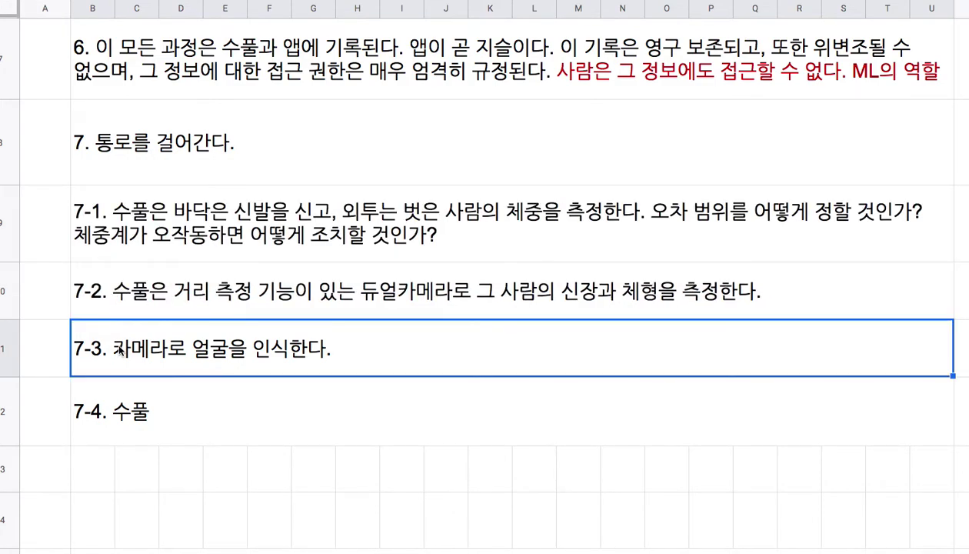
pyautogui.doubleClick(121, 350)
pyautogui.click(115, 333)
pyautogui.hotkey('ctrl', 'v')
# Step: Continue item 7-4 after "수풀" with "은 지슬(스마트폰 또는 웹의 특정 장소)"
pyautogui.doubleClick(151, 413)
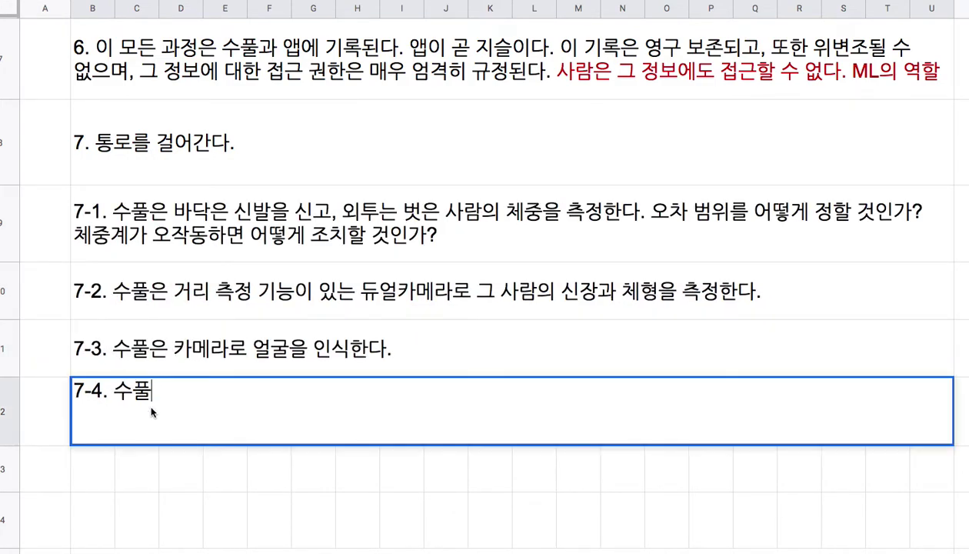
pyautogui.write('은 지슬')
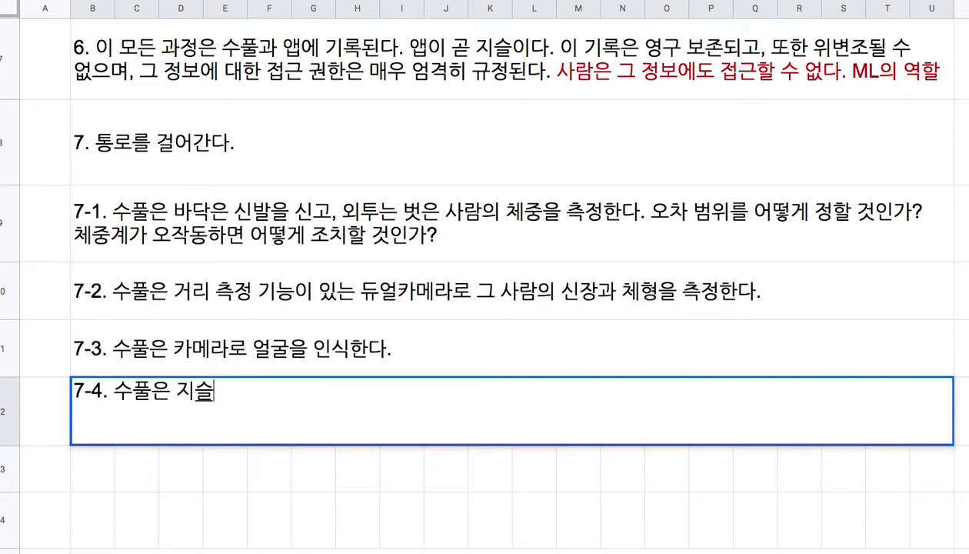
pyautogui.write('(스마트폰')
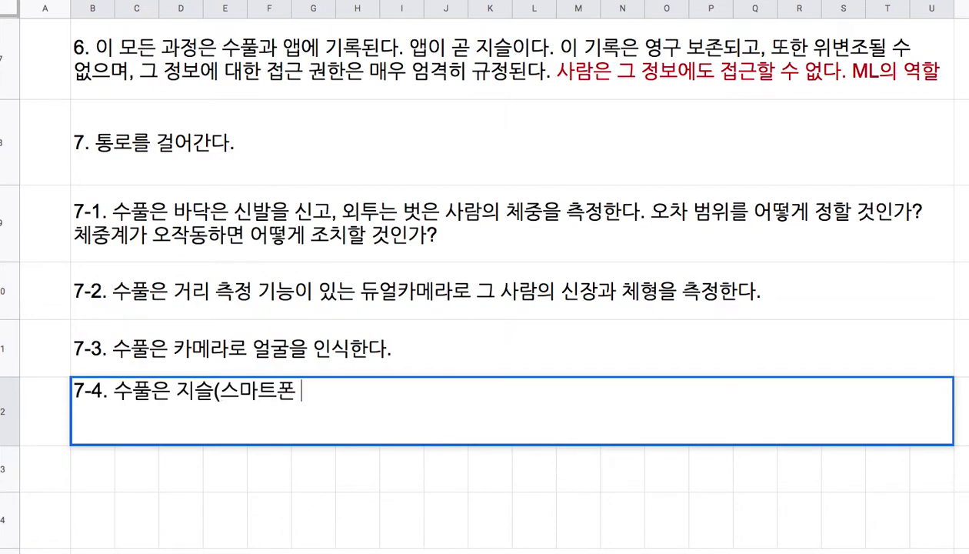
pyautogui.write(' 또는 웹으')
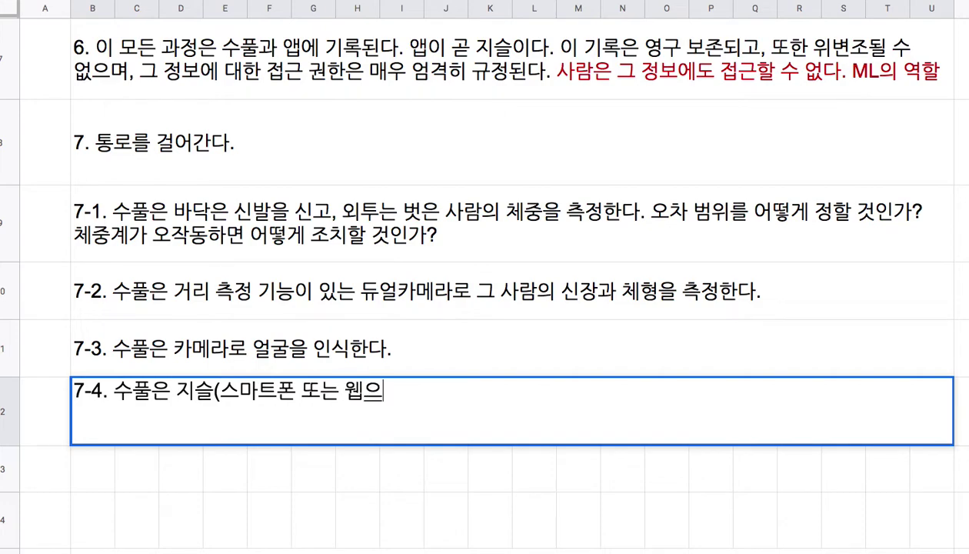
pyautogui.write('의 특정 자')
pyautogui.write(')')
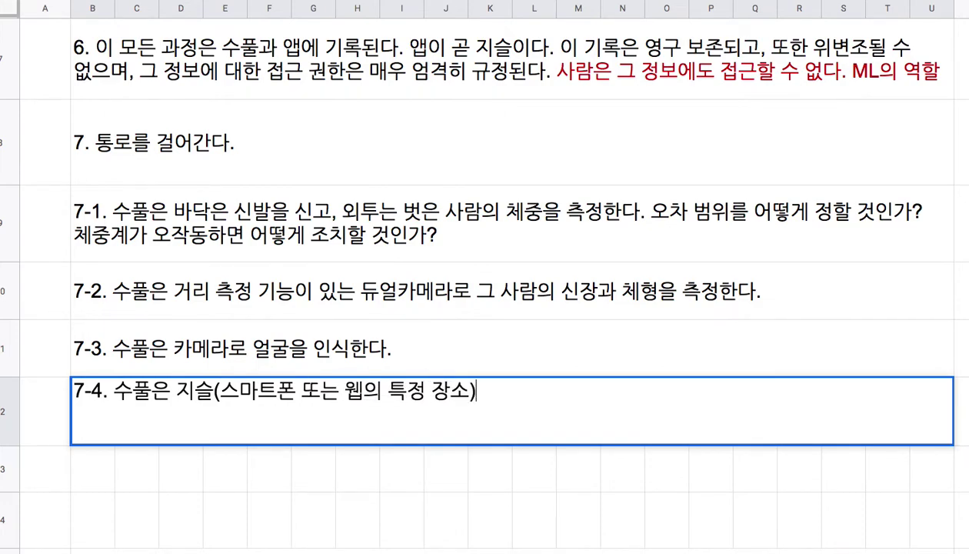
# Step: Insert "에 위치한 앱" after "특정 장소" inside the parentheses of item 7-4
pyautogui.moveTo(187, 390); pyautogui.dragTo(215, 390)
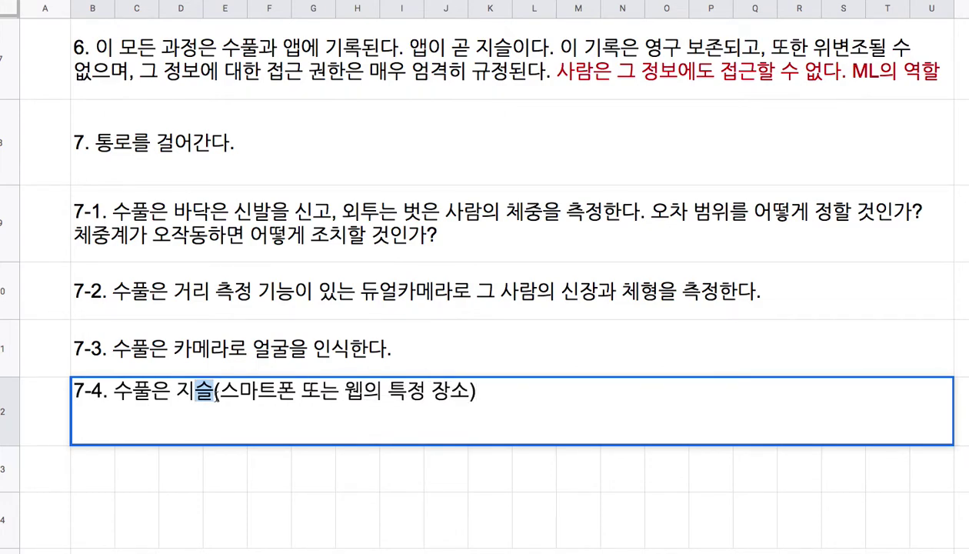
pyautogui.click(476, 398)
pyautogui.write('에 오')
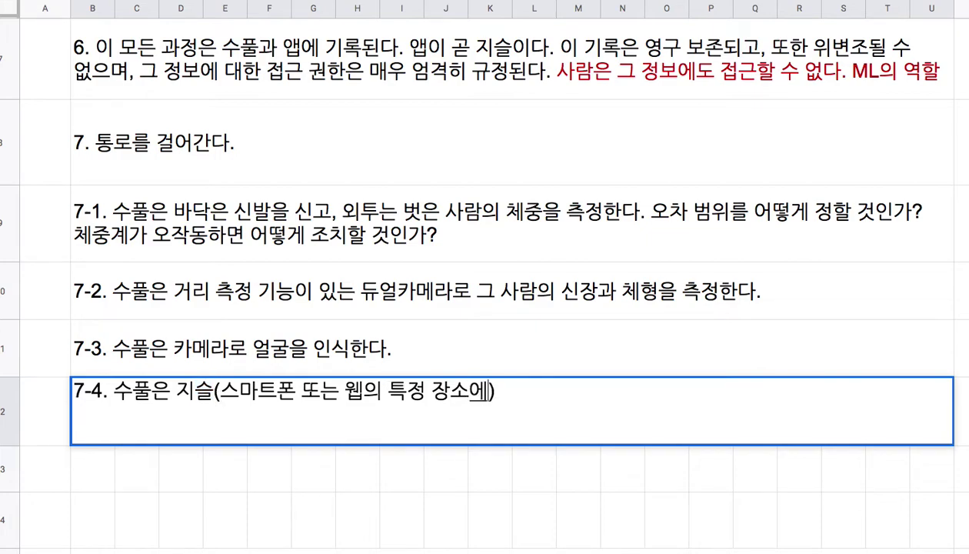
pyautogui.write('치한 앱')
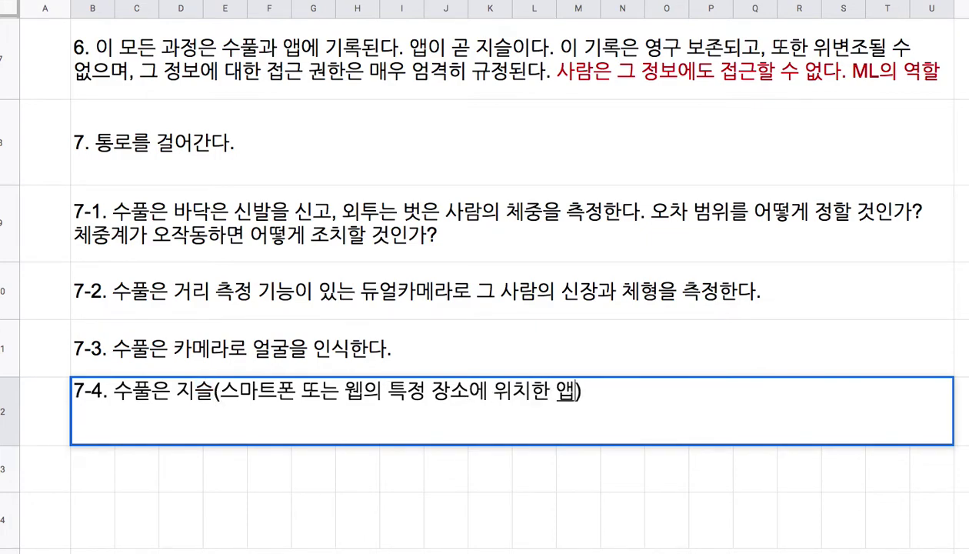
# Step: Extend item 7-4 after the closing parenthesis with "에 보관된 그 사람에 대한 정보와"
pyautogui.click(583, 393)
pyautogui.write('에 보관도')
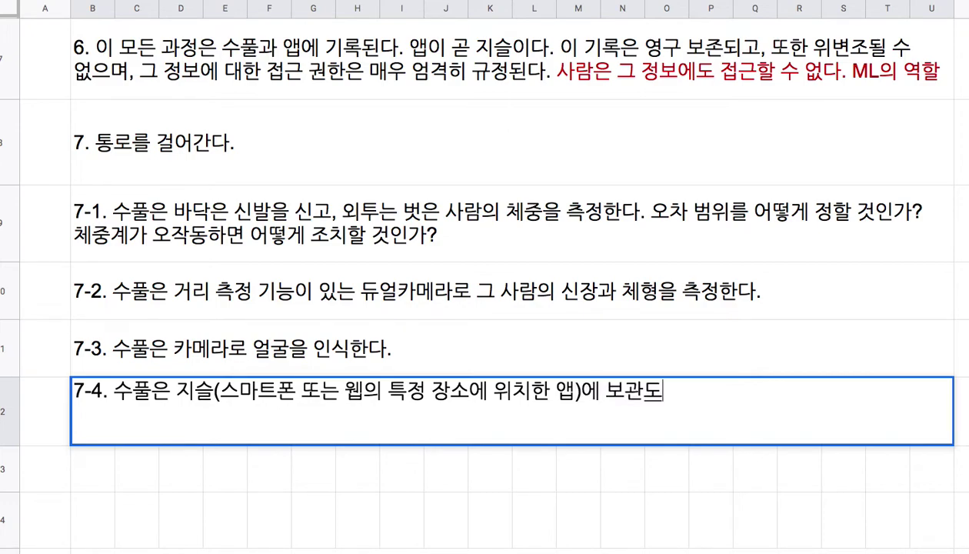
pyautogui.press('BackSpace')
pyautogui.write('된 정보와')
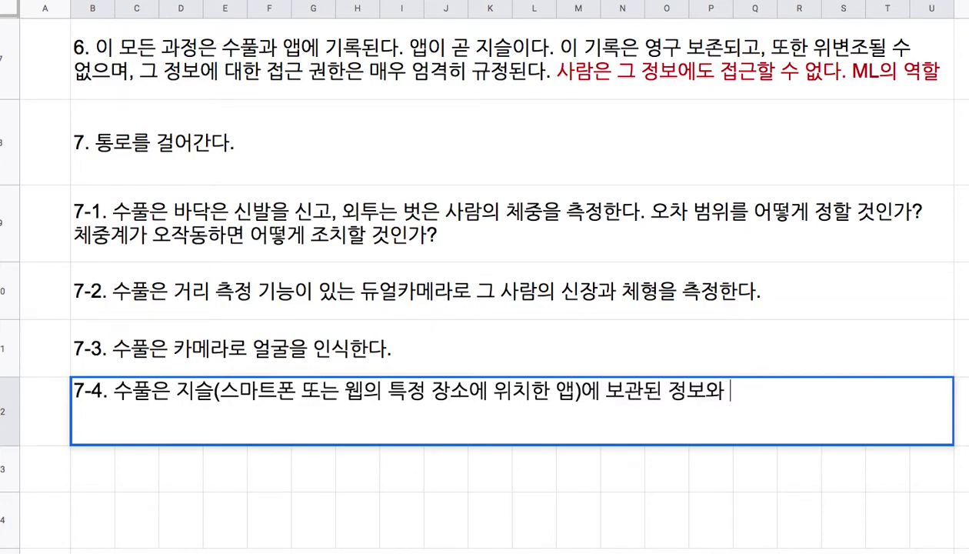
pyautogui.click(669, 393)
pyautogui.write('그 사람에 대하')
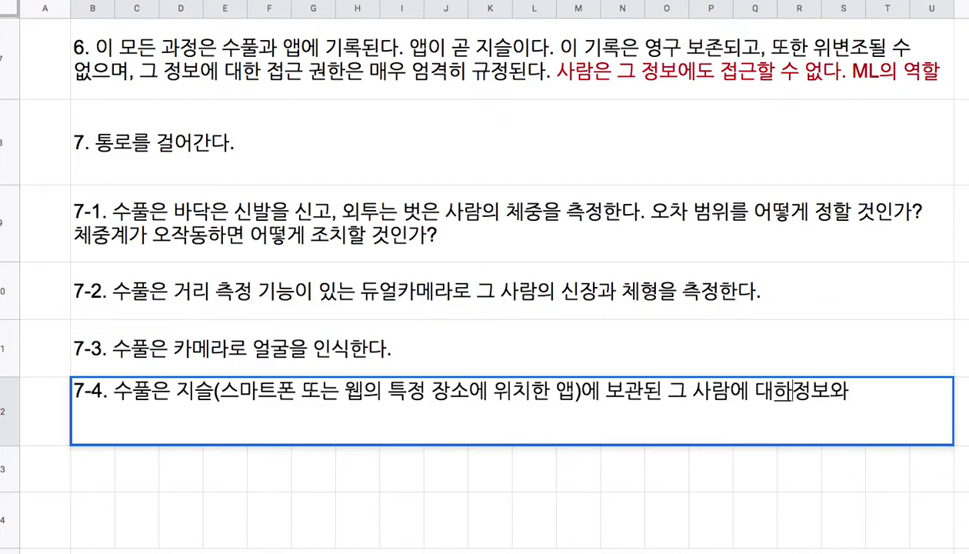
pyautogui.write('한')
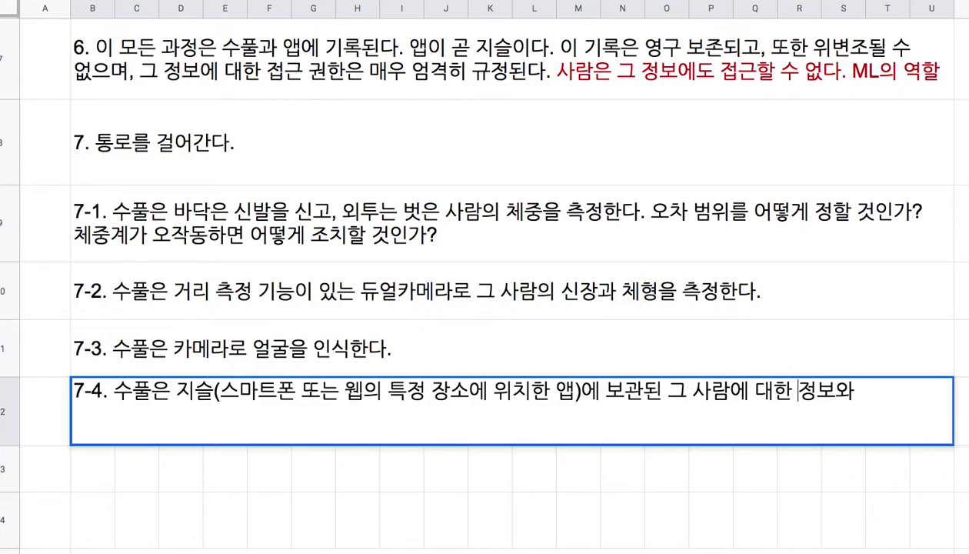
# Step: Finish the item 7-4 sentence with "측정 정보를 비교하여, 본인 여부를 판단한다."
pyautogui.click(860, 395)
pyautogui.write('측정 정')
pyautogui.write('보를 비교하여, 봉')
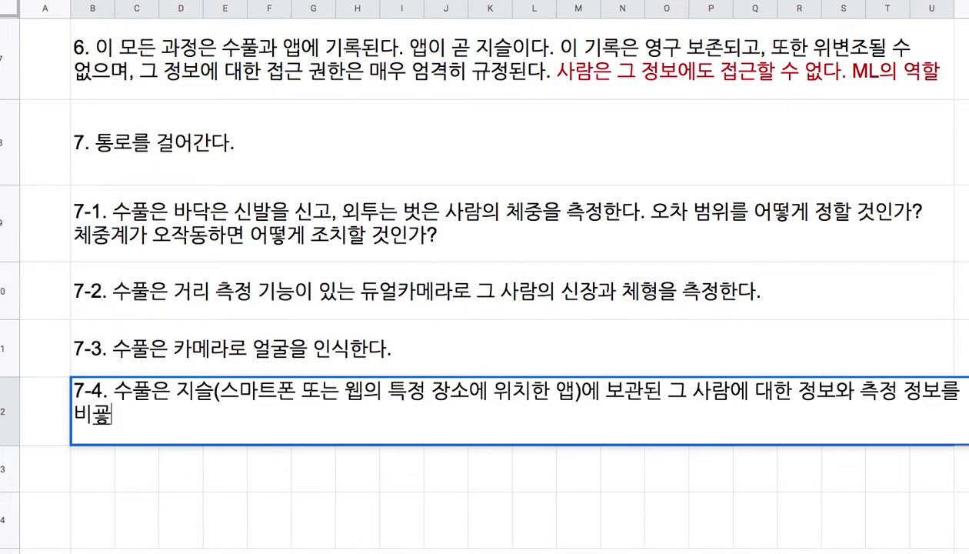
pyautogui.write('인')
pyautogui.press('BackSpace')
pyautogui.press('BackSpace')
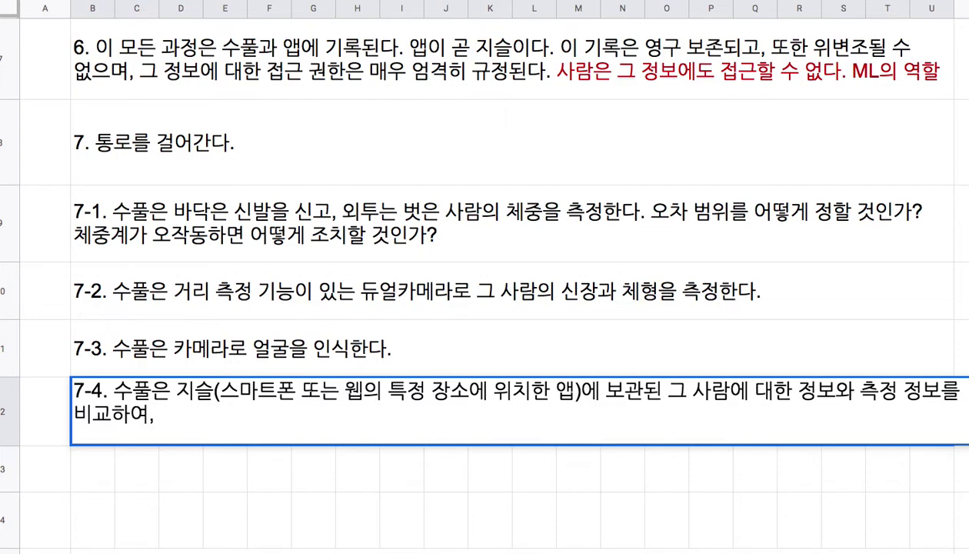
pyautogui.write('본인 여부를 ')
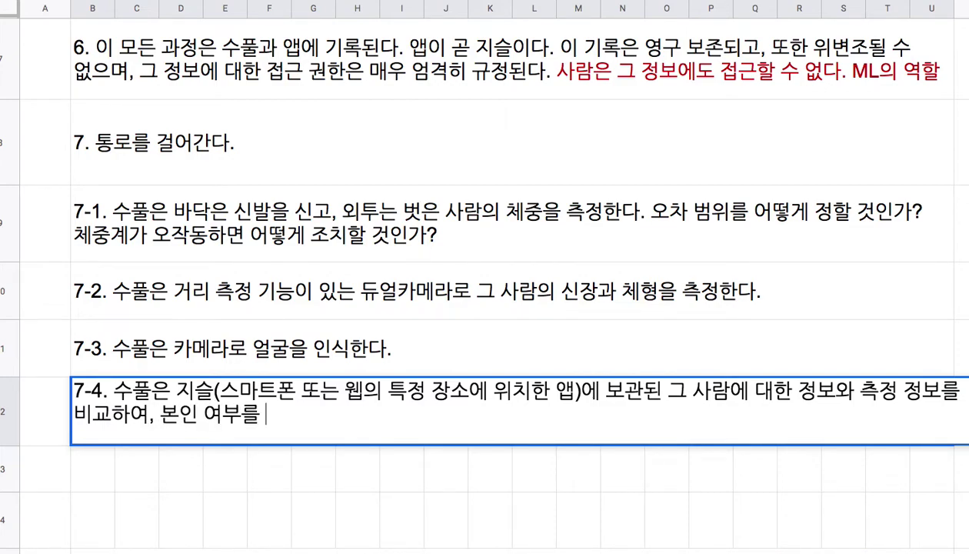
pyautogui.write('판단하ㄴ다.')
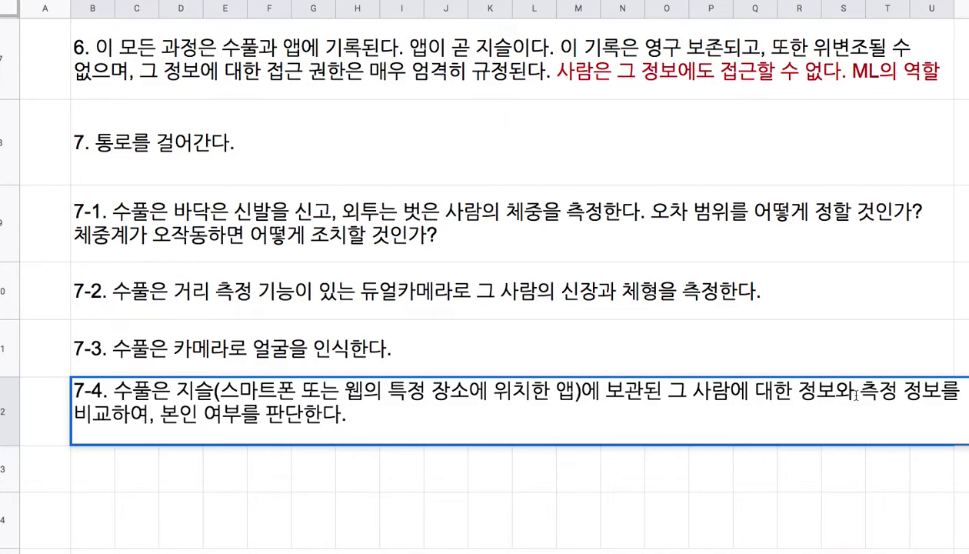
# Step: Fill the merged item 7-4 cell down one row, clear the copied text and make the new row taller
pyautogui.moveTo(697, 255); pyautogui.dragTo(694, 398)
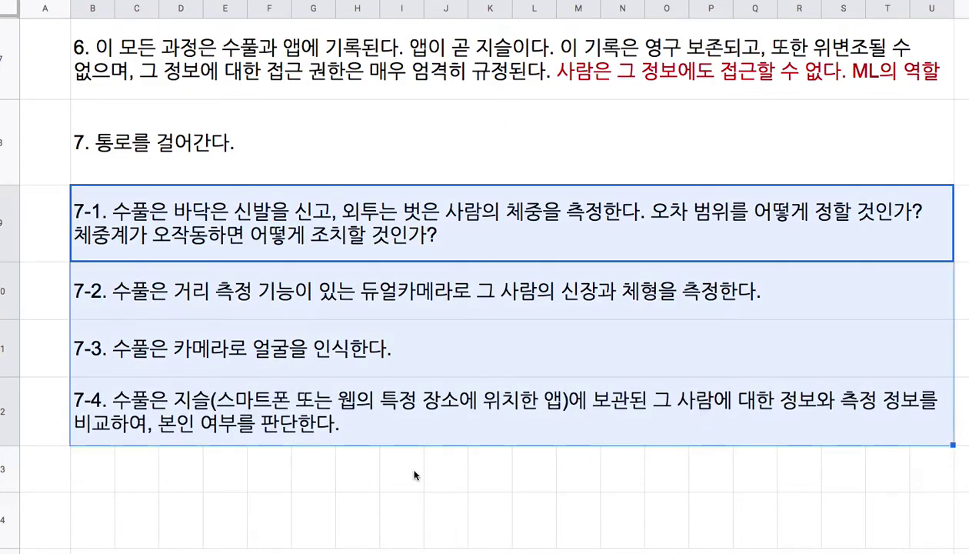
pyautogui.click(333, 256)
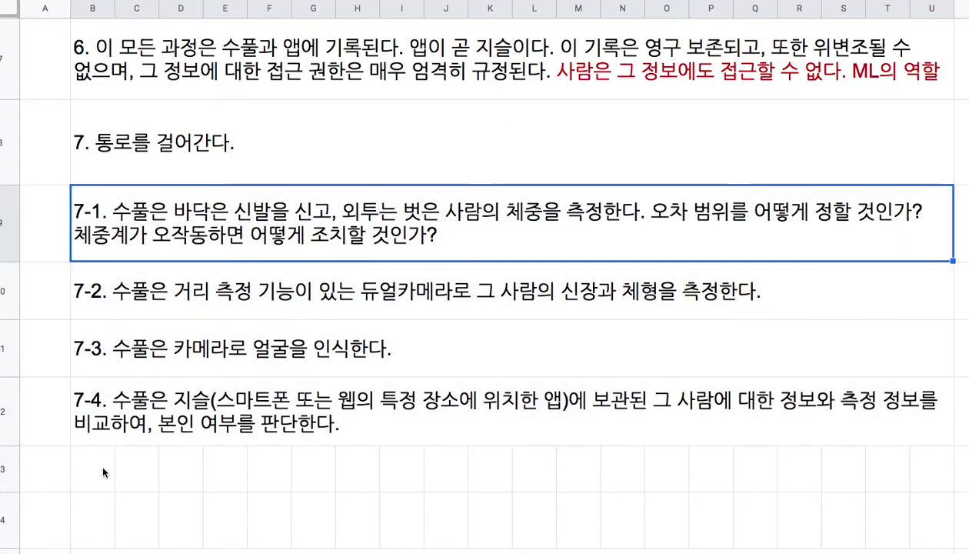
pyautogui.click(228, 420)
pyautogui.moveTo(953, 445); pyautogui.dragTo(945, 493)
pyautogui.click(945, 485)
pyautogui.press('Delete')
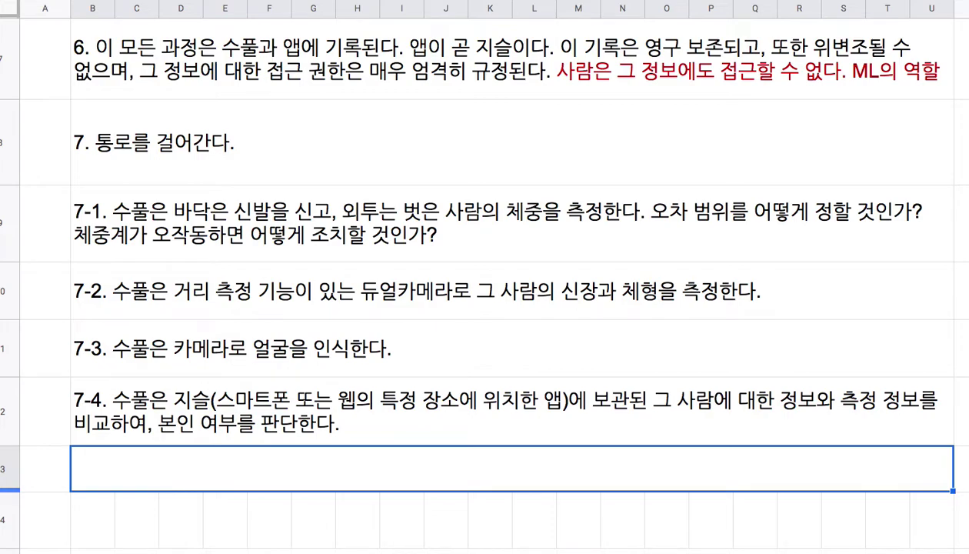
pyautogui.moveTo(10, 490); pyautogui.dragTo(10, 523)
# Step: Begin item 7-5 in the empty merged cell below item 7-4 with "7-5. 그냥 통과? 한 번 더 확인"
pyautogui.doubleClick(108, 501)
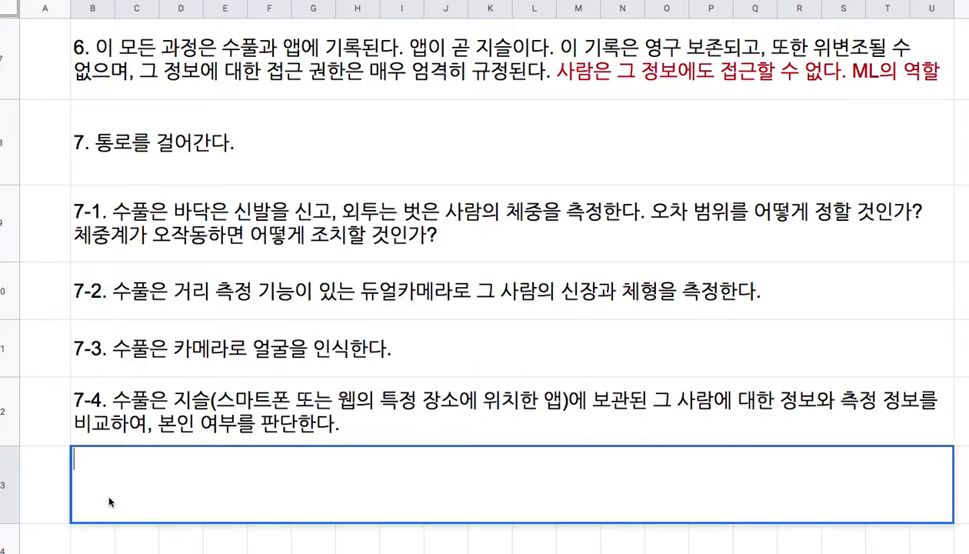
pyautogui.write('7-5.')
pyautogui.write('그')
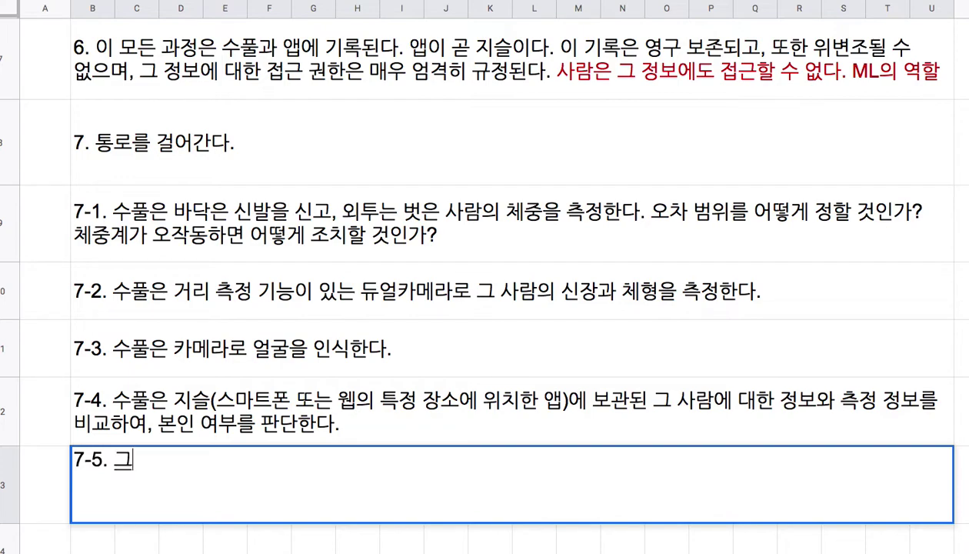
pyautogui.write('냥 통')
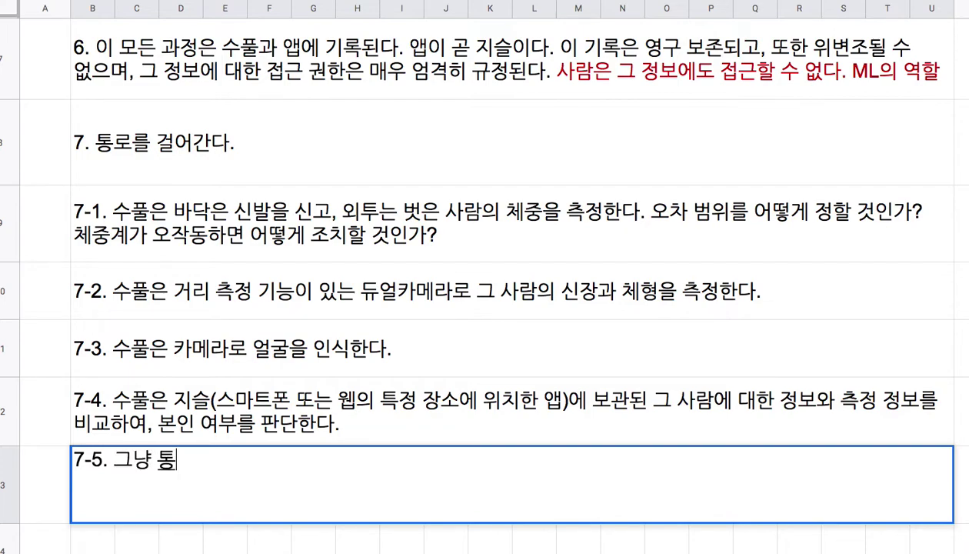
pyautogui.write('과? 한 번 ㄷ')
pyautogui.write('ㅓ 확인')
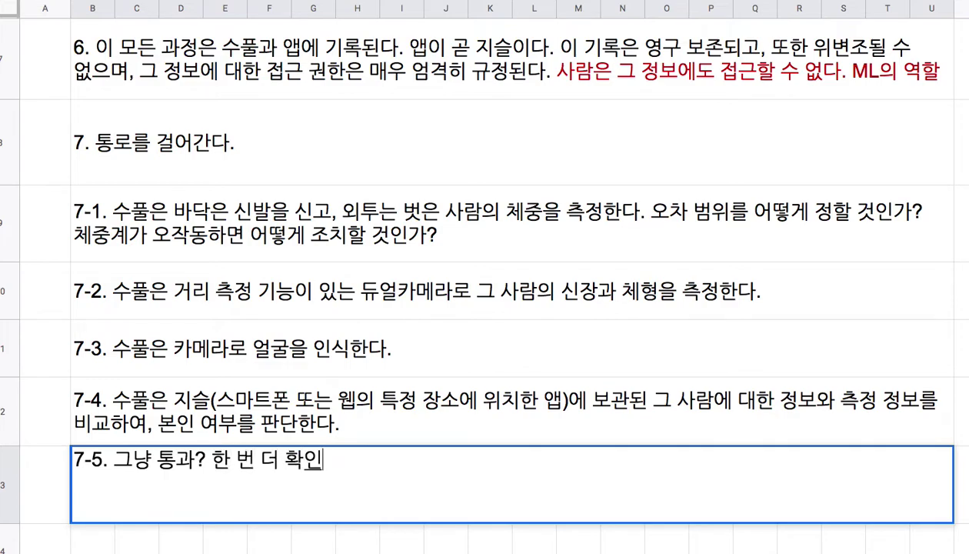
# Step: Complete item 7-5 with "? 어떻게 확인? 지문? 홍채문? 성문? 손바닥 지문?"
pyautogui.write('? 어떻게 확인? ')
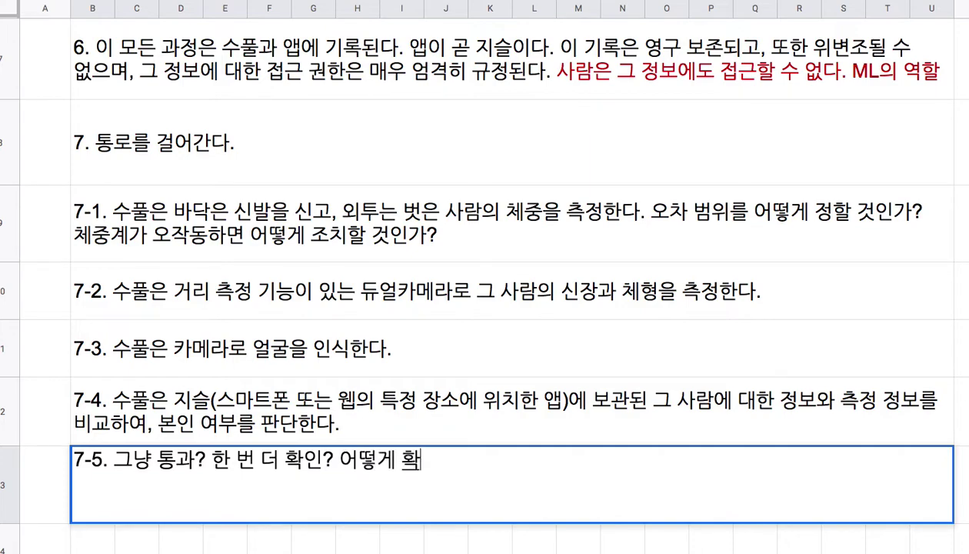
pyautogui.write('지문')
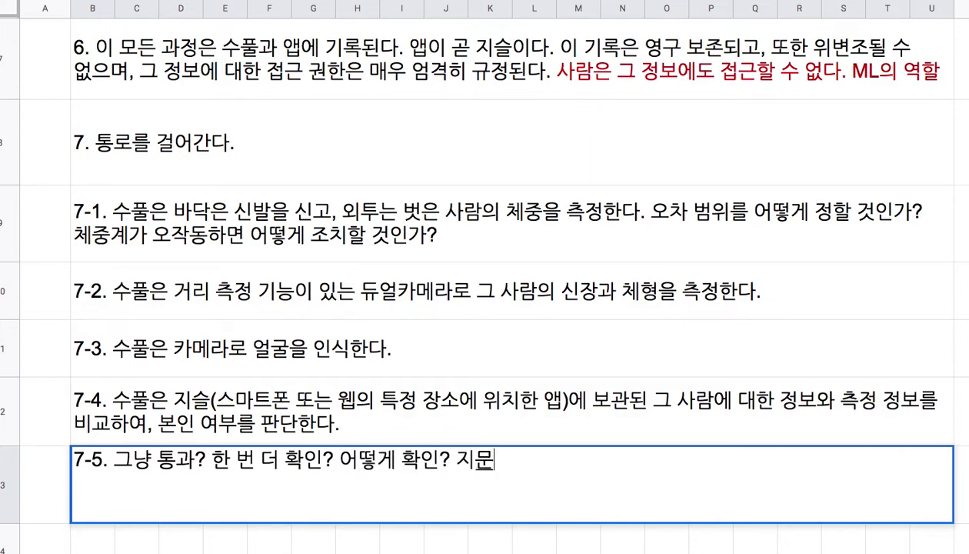
pyautogui.write('? 홍채')
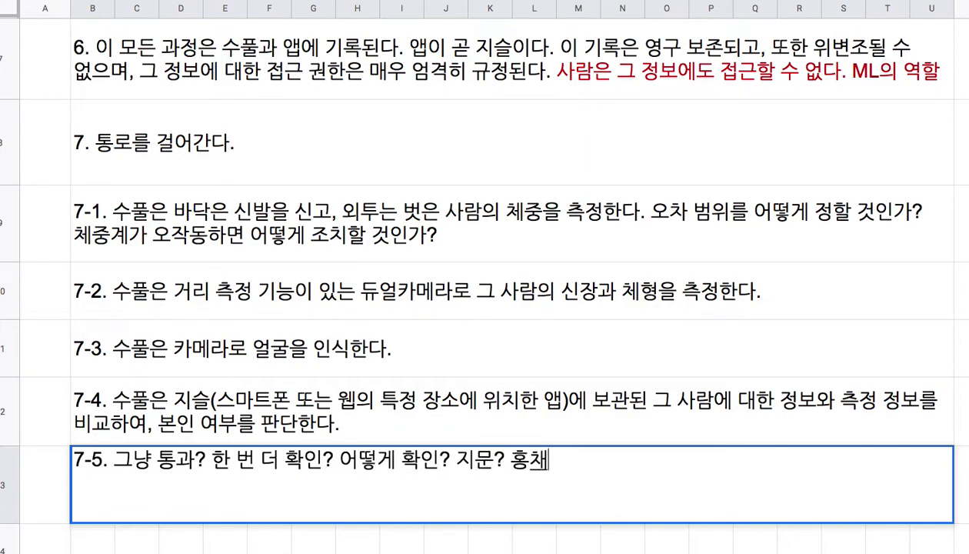
pyautogui.write('문? 성문')
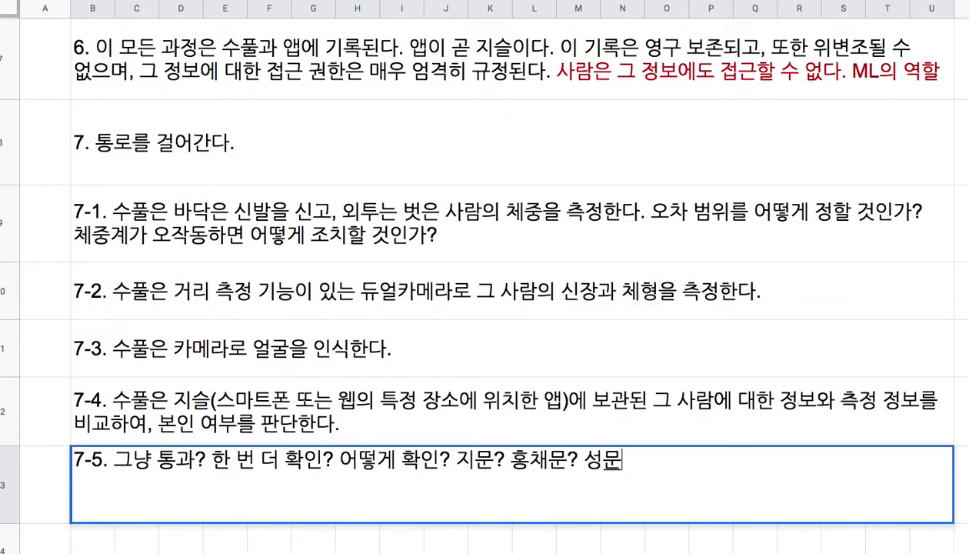
pyautogui.write('? 손바닥 ㅈ')
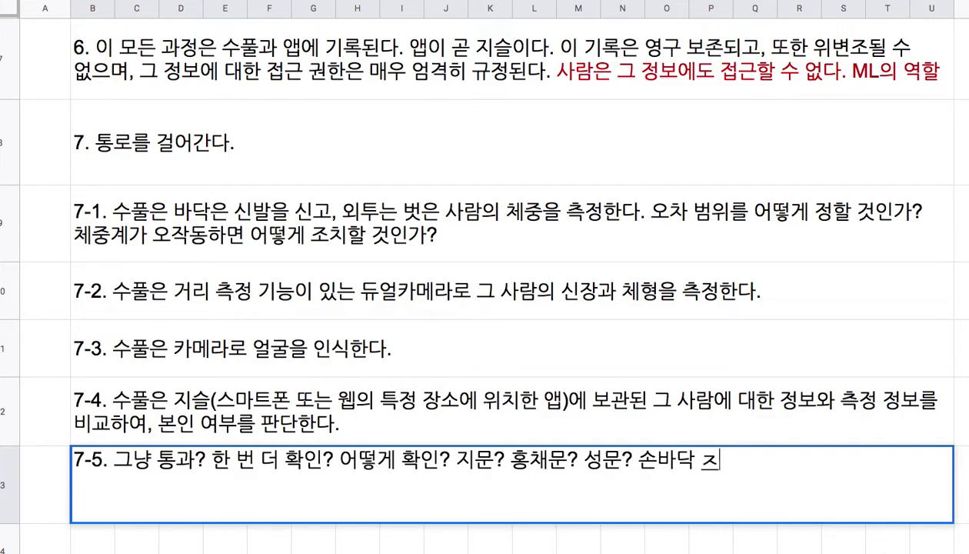
pyautogui.press('BackSpace')
pyautogui.write('지문?')
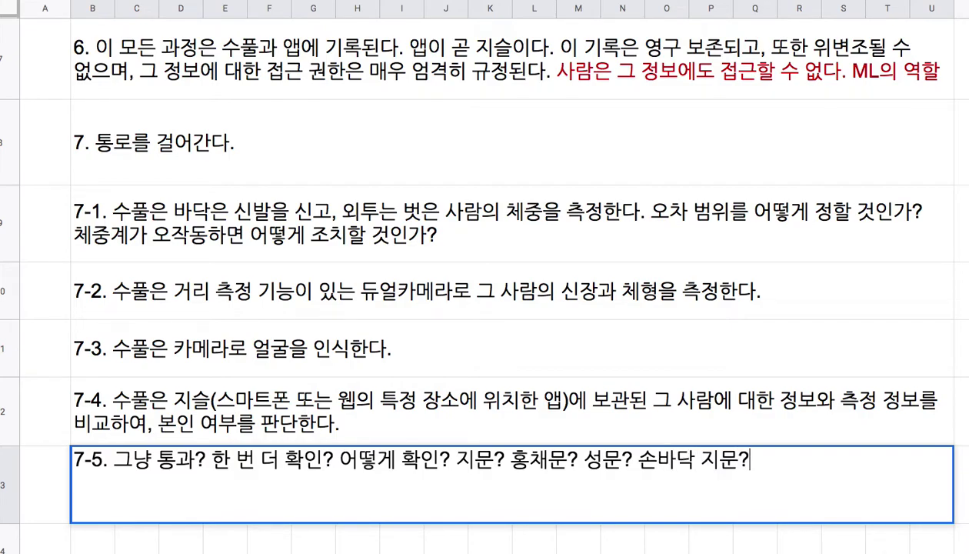
pyautogui.moveTo(113, 462); pyautogui.dragTo(324, 461)
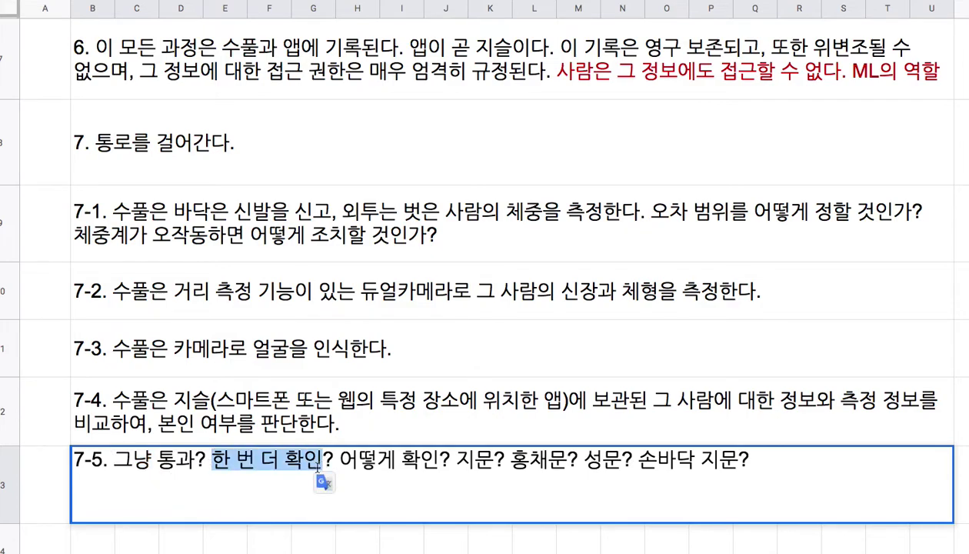
pyautogui.moveTo(456, 460); pyautogui.dragTo(742, 462)
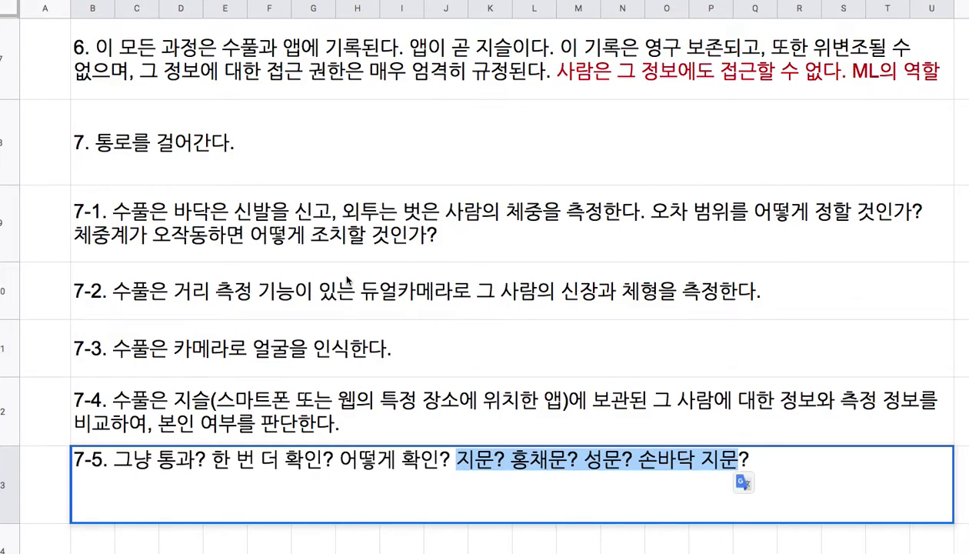
pyautogui.moveTo(345, 260); pyautogui.dragTo(362, 485)
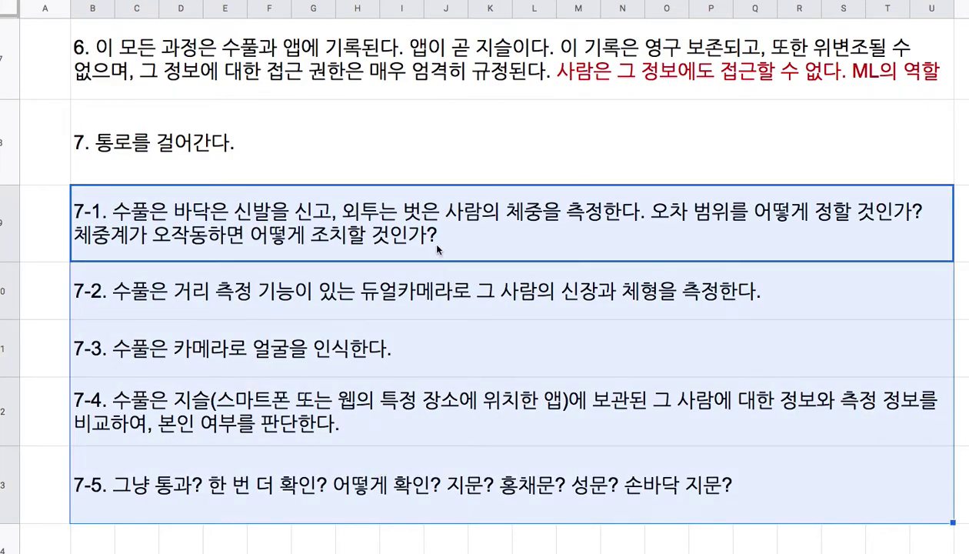
# Step: Fill the merged item 7-5 cell down one row to create a copy directly beneath it
pyautogui.click(475, 473)
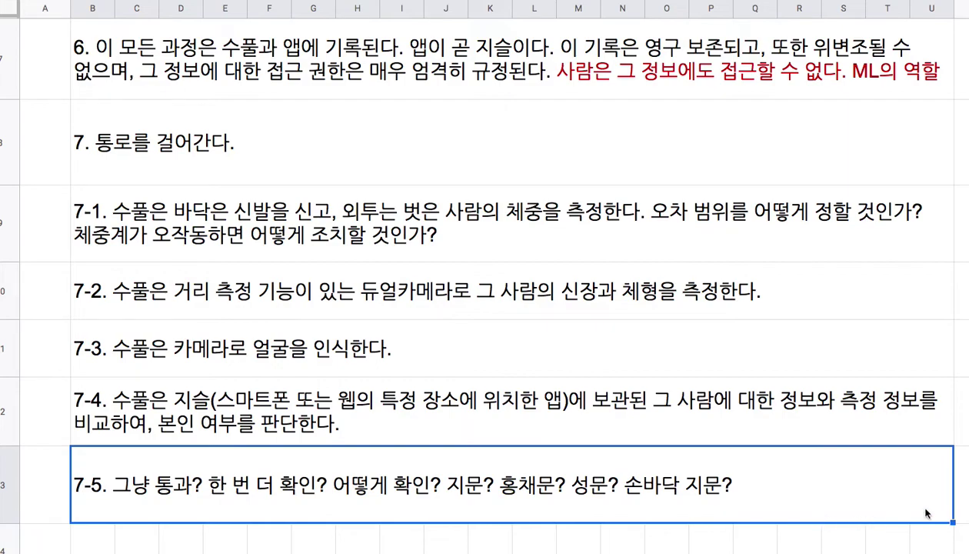
pyautogui.moveTo(954, 540); pyautogui.dragTo(952, 548)
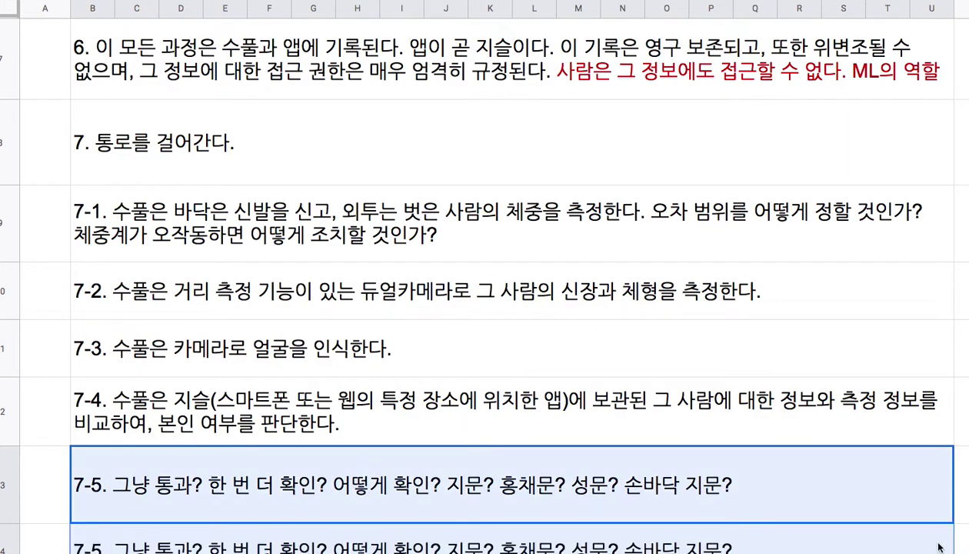
pyautogui.press('Down')
pyautogui.press('Down')
pyautogui.press('Down')
pyautogui.press('Down')
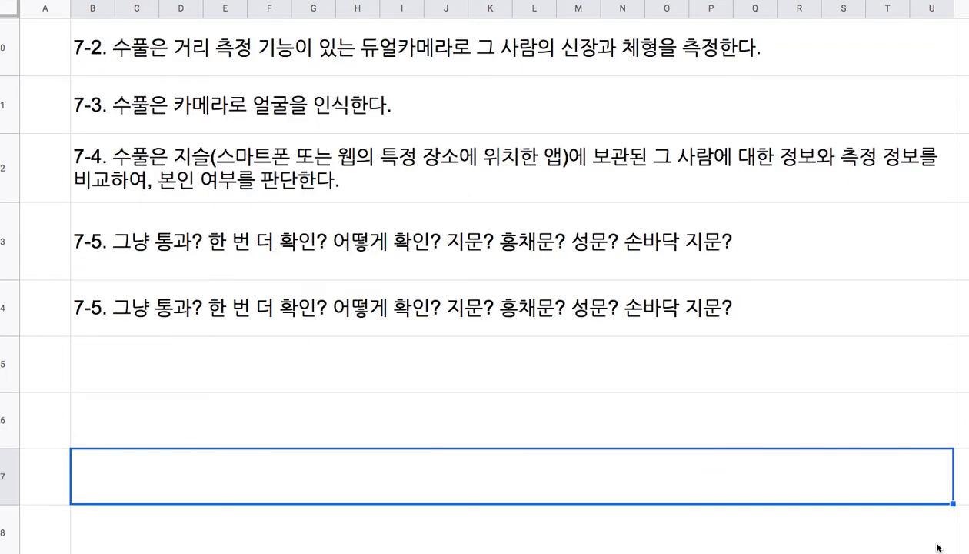
# Step: Rewrite the duplicated item 7-5 as "7-6. 다음 사람이 진입할 수 있도록 통로의 문을 오픈?"
pyautogui.doubleClick(627, 332)
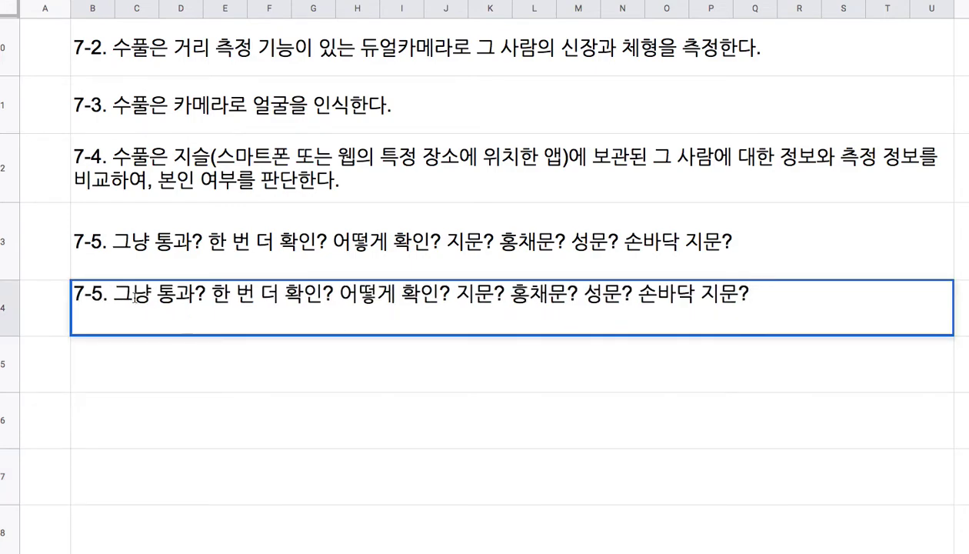
pyautogui.doubleClick(97, 293)
pyautogui.write('6')
pyautogui.moveTo(114, 293); pyautogui.dragTo(805, 291)
pyautogui.write('다음 사람')
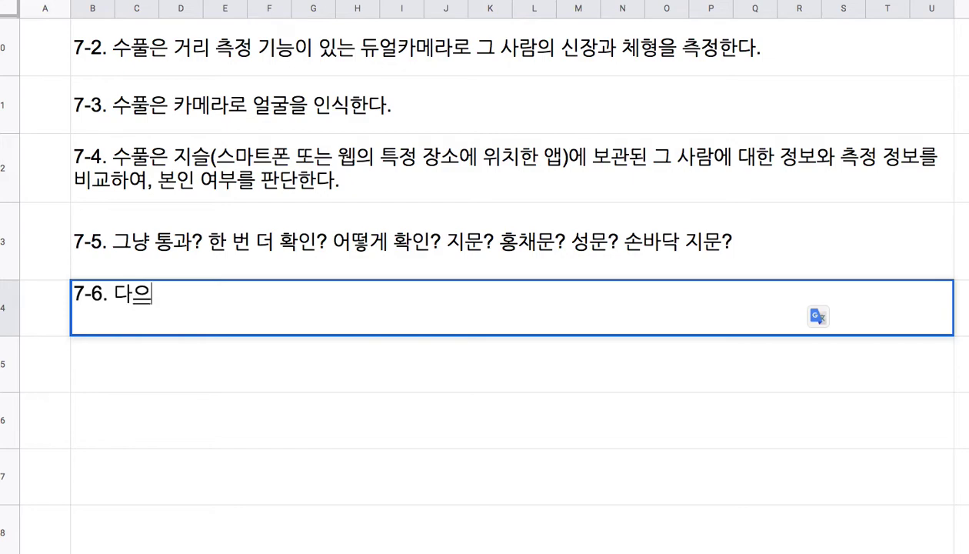
pyautogui.write('이 진입할 수 이')
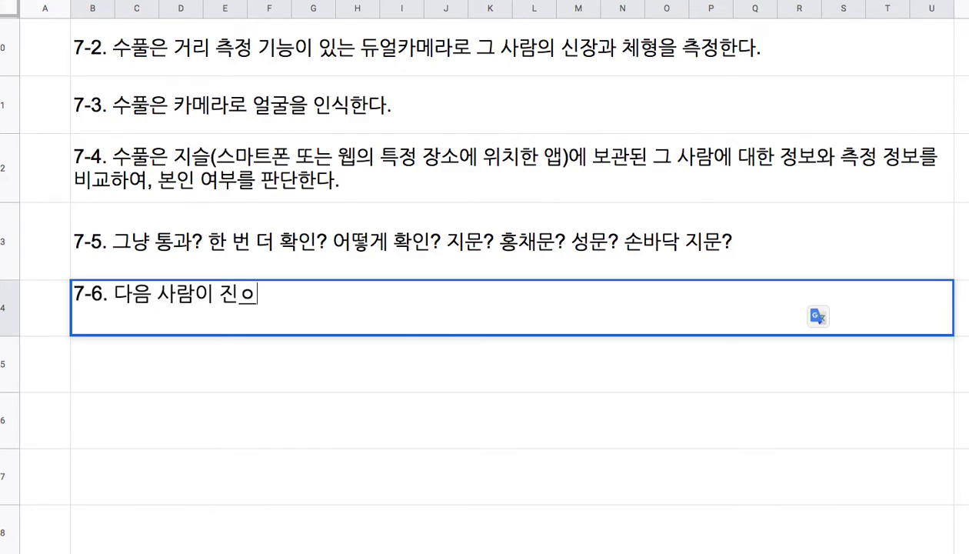
pyautogui.write('있도록 ')
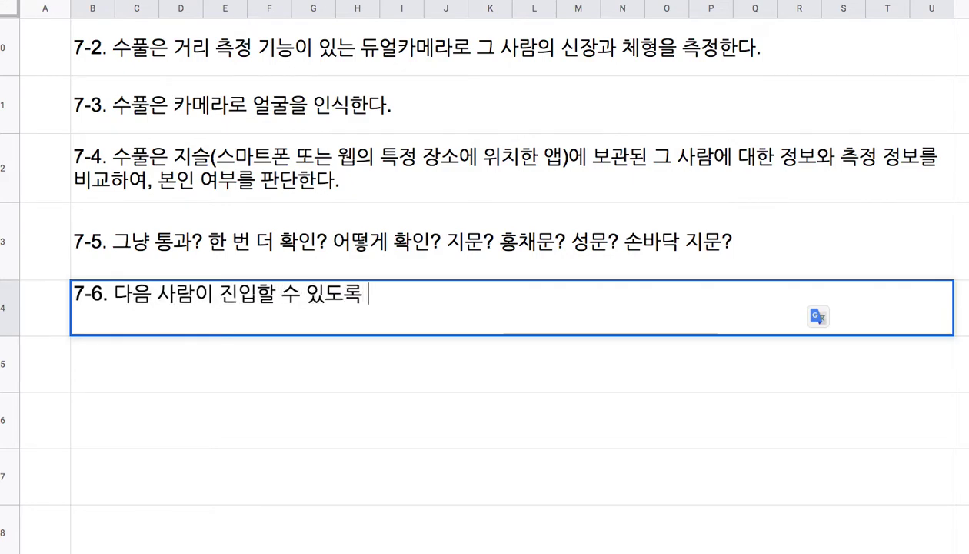
pyautogui.write('통로의 문을 오픈')
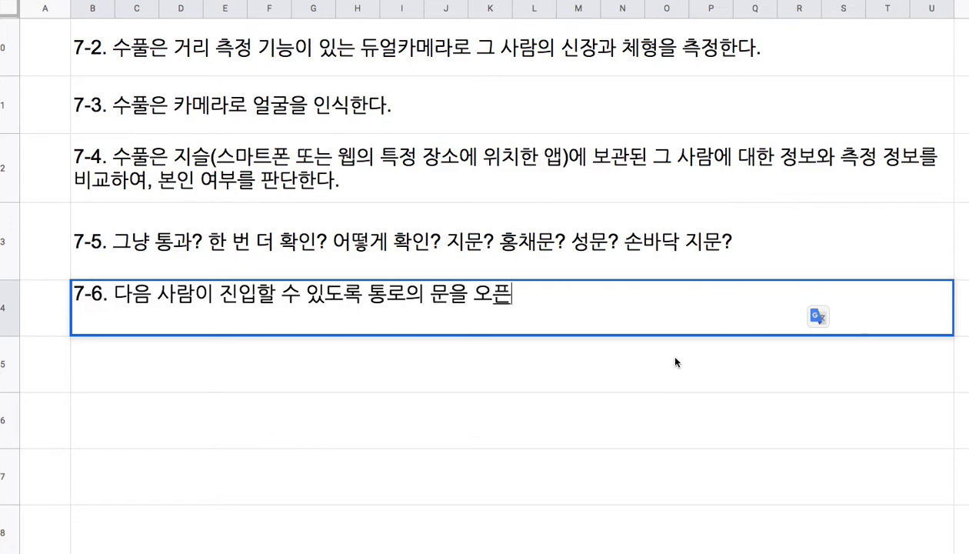
pyautogui.write('?')
pyautogui.press('Return')
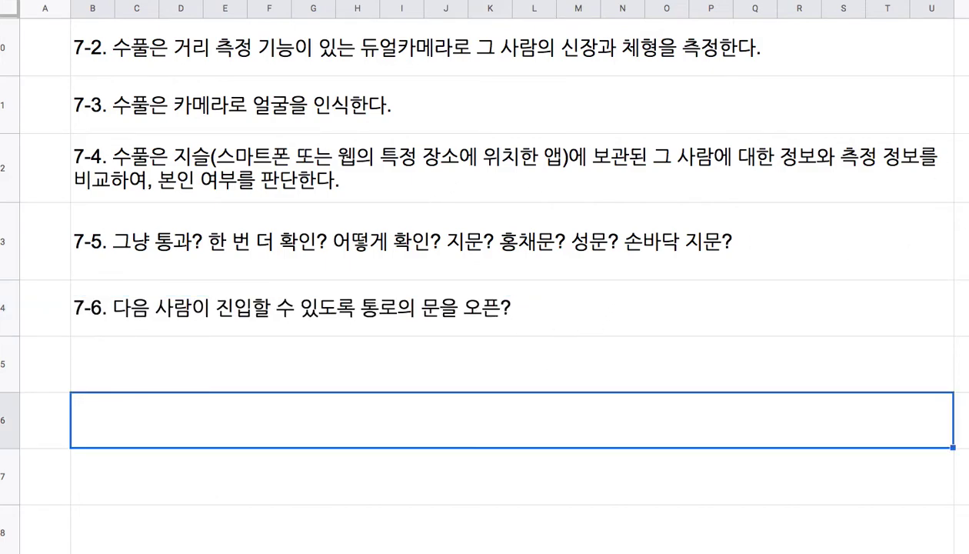
# Step: Review items 7 through 7-6, highlighting the weight measurement phrase "체중을 측정한" in item 7-1 and the item 7-2 cell
pyautogui.scroll(3, 484, 277)
pyautogui.moveTo(597, 70); pyautogui.dragTo(705, 451)
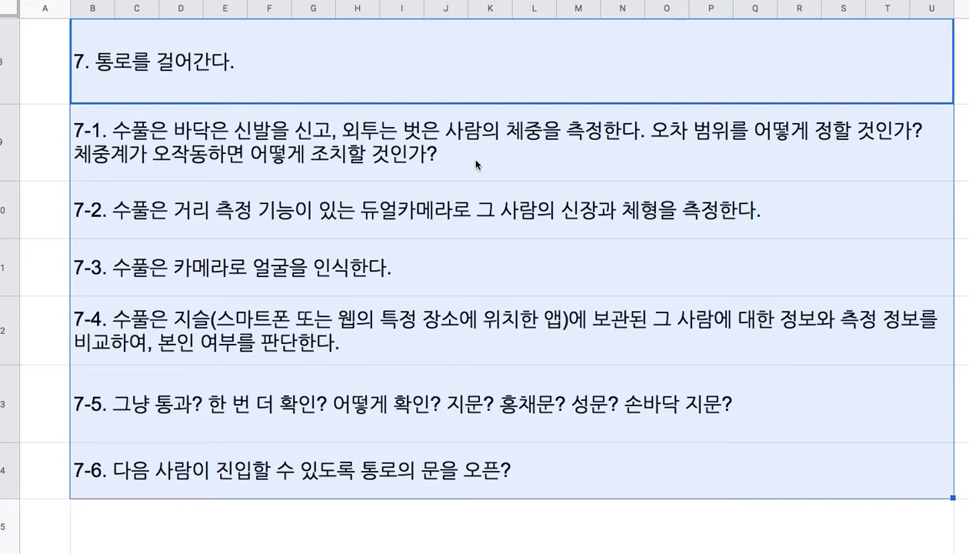
pyautogui.doubleClick(514, 119)
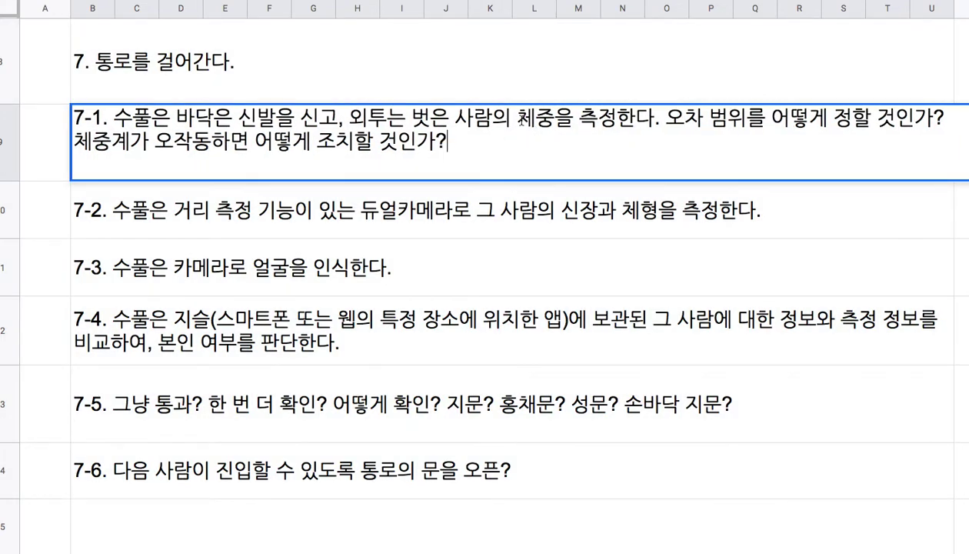
pyautogui.moveTo(514, 119); pyautogui.dragTo(635, 121)
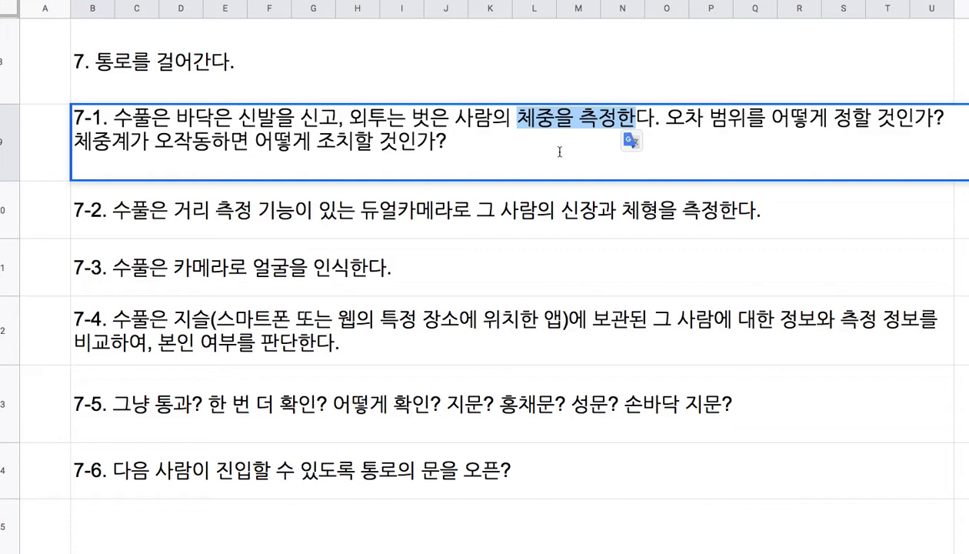
pyautogui.click(462, 229)
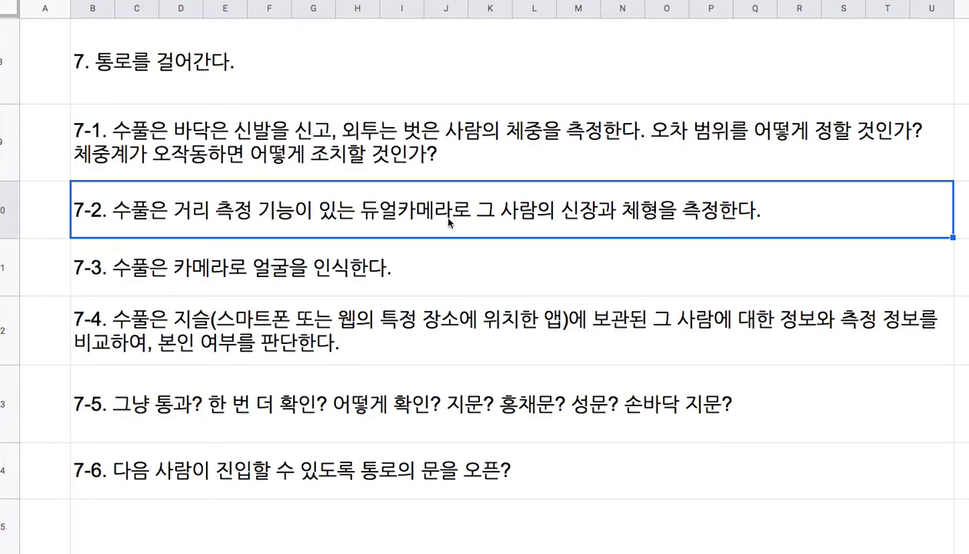
# Step: Return to the sheet's blue title row and highlight "Behavior Trees" in its text
pyautogui.scroll(10, 485, 285)
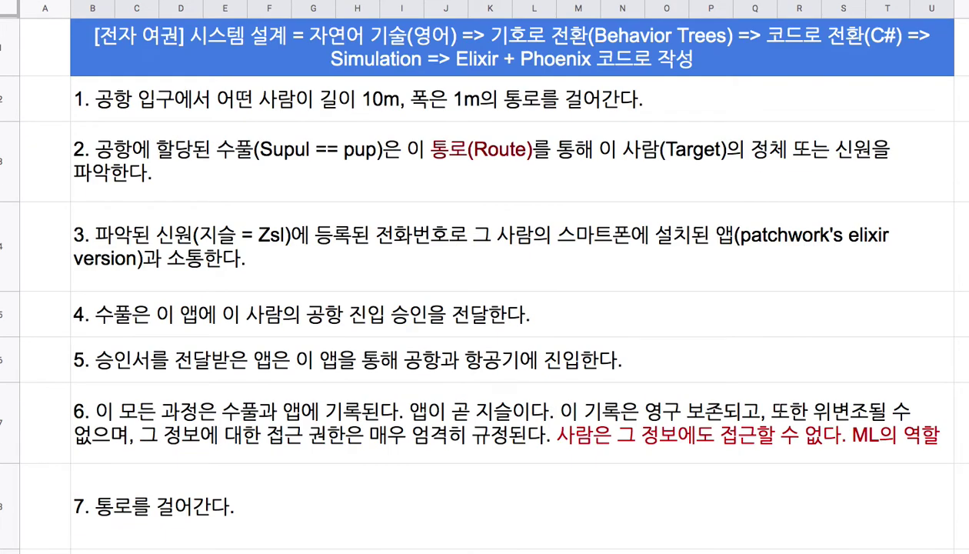
pyautogui.doubleClick(643, 51)
pyautogui.moveTo(597, 34); pyautogui.dragTo(737, 28)
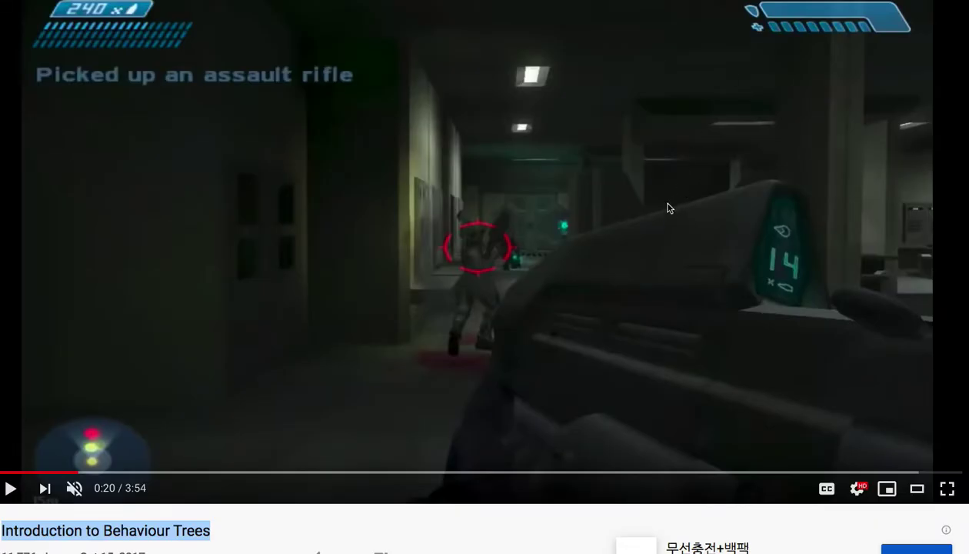
# Step: Skim the YouTube video "Introduction to Behaviour Trees" up to the selector diagram at 1:36, and switch to the ElixirConf 2018 Behavior Trees talk
pyautogui.click(156, 472)
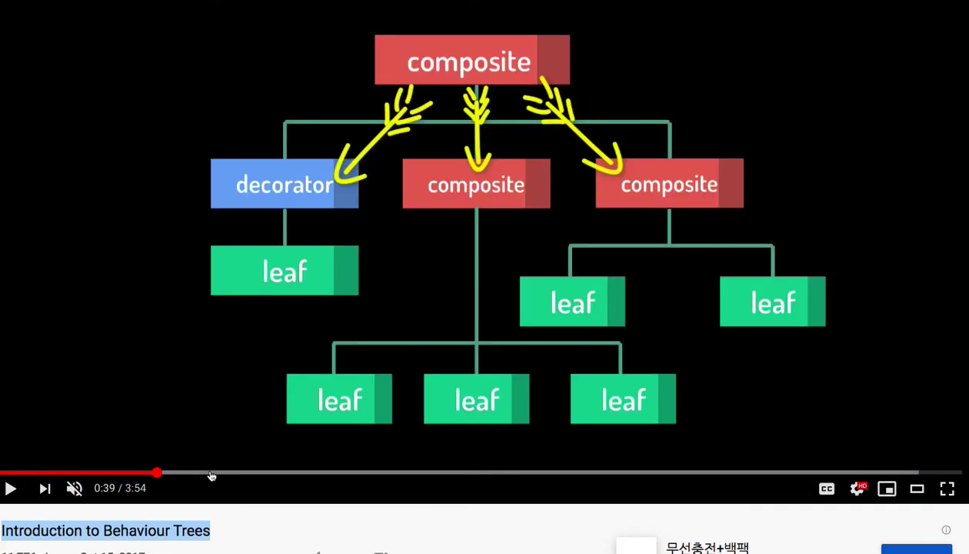
pyautogui.click(210, 471)
pyautogui.click(260, 471)
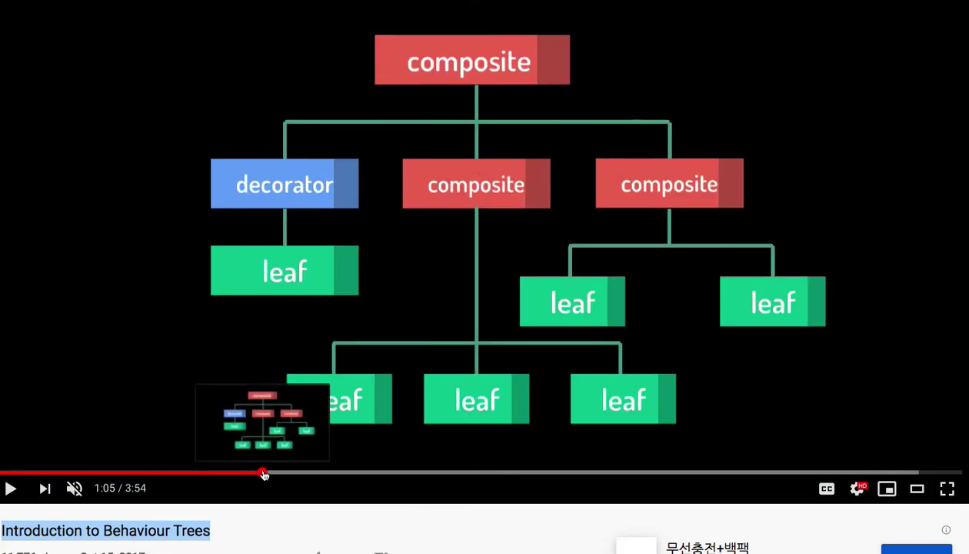
pyautogui.click(336, 473)
pyautogui.click(395, 472)
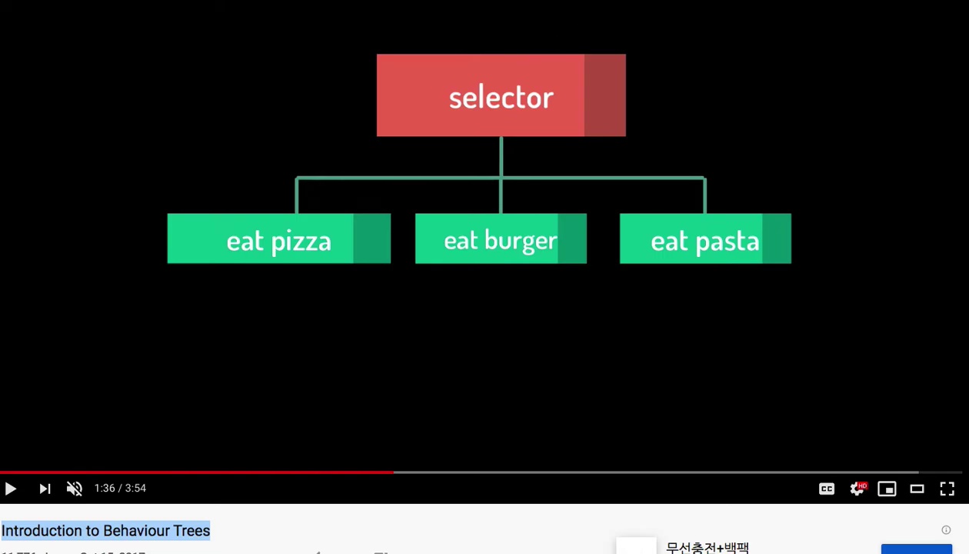
pyautogui.hotkey('alt', 'Left')
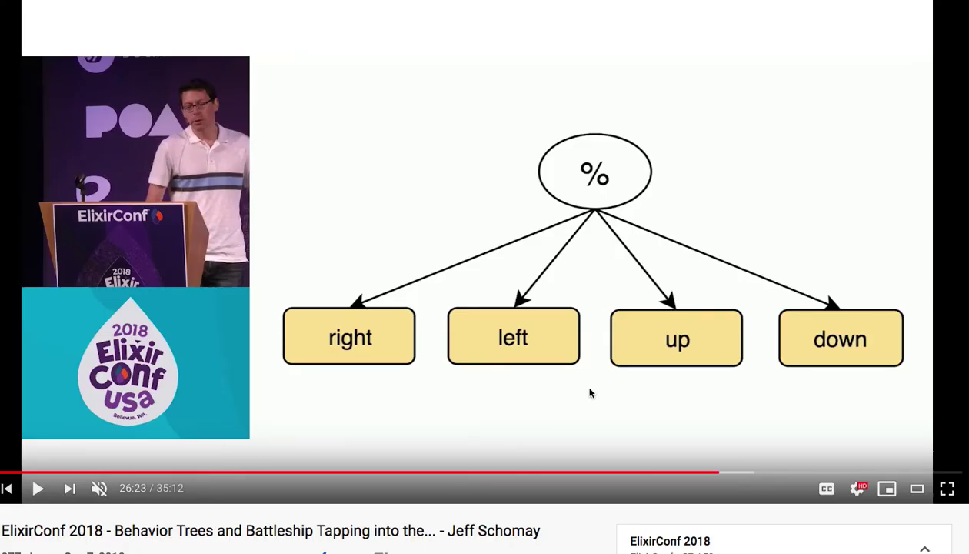